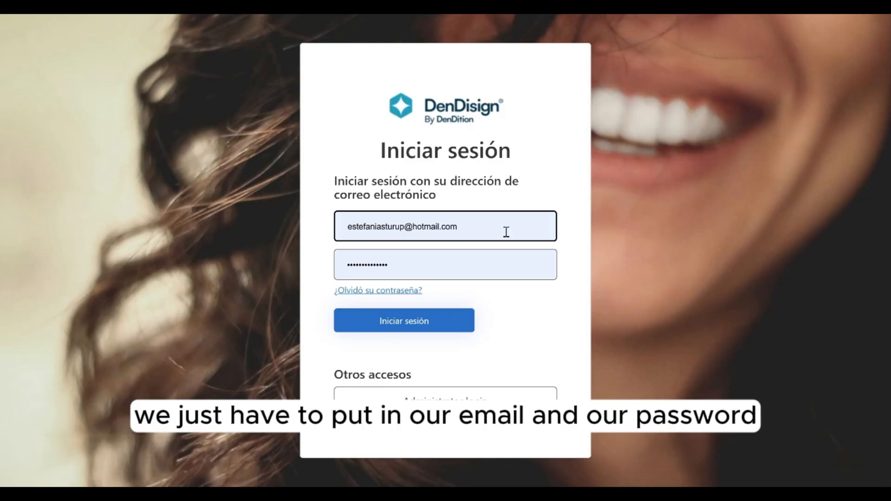
# Sign in to the account with the prefilled email and password and scroll through the patient list
pyautogui.click(435, 327)
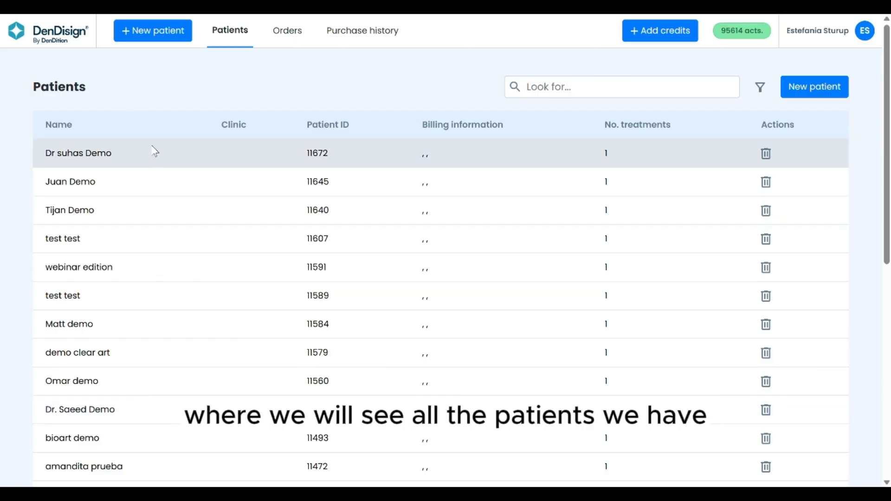
pyautogui.scroll(-5, 194, 181)
pyautogui.scroll(-3, 205, 219)
pyautogui.scroll(8, 208, 245)
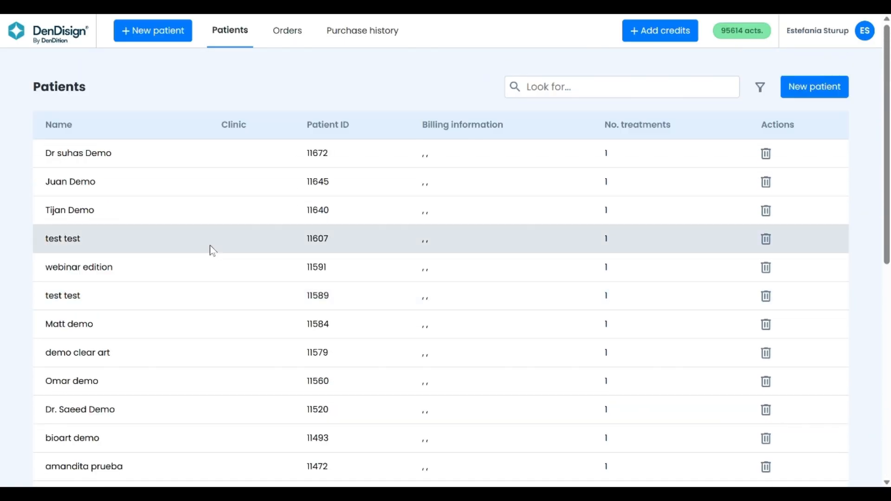
# Start a new patient and enter the name demo and the surname video
pyautogui.click(152, 33)
pyautogui.click(199, 174)
pyautogui.write('demo')
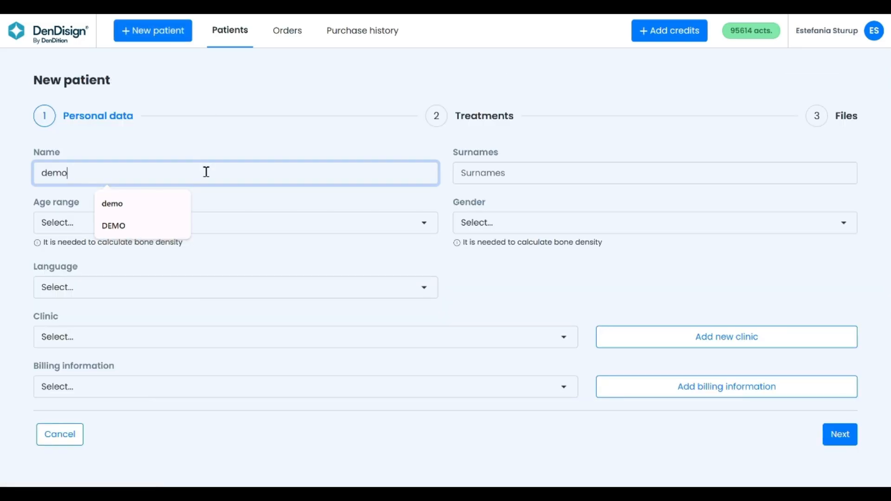
pyautogui.click(545, 168)
pyautogui.write('video')
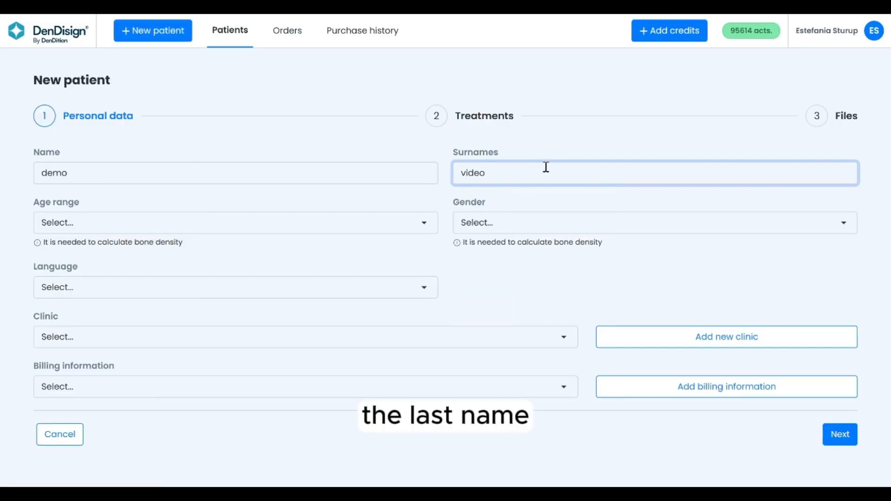
# Set the age range to Between 9 and 13 years old and the gender to Female
pyautogui.click(346, 223)
pyautogui.click(175, 283)
pyautogui.click(478, 232)
pyautogui.click(487, 258)
# Choose English as the patient's language and continue to the treatments page
pyautogui.click(305, 290)
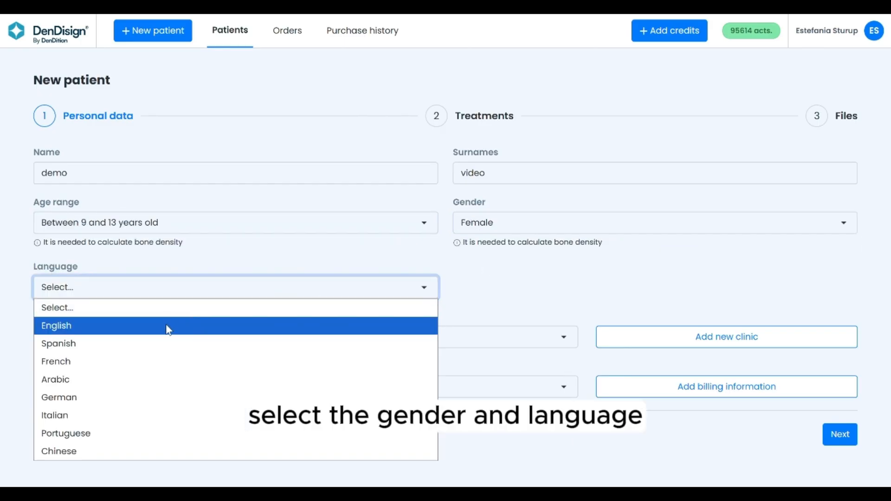
pyautogui.click(169, 321)
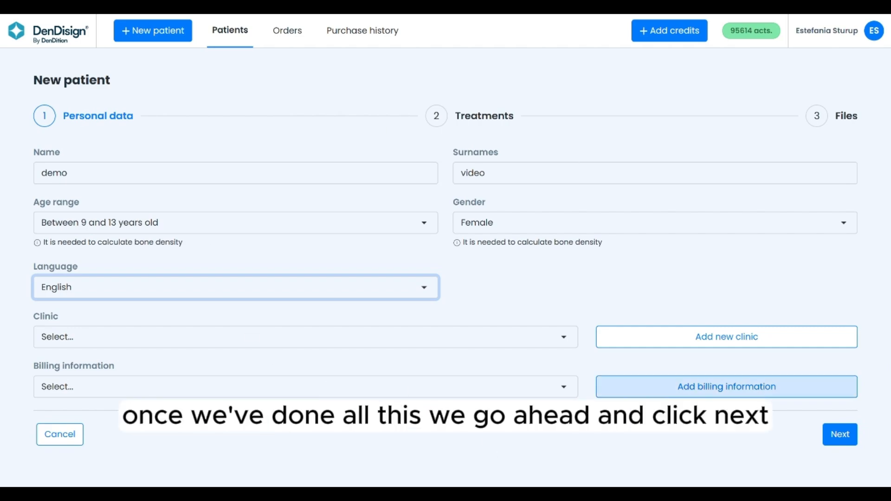
pyautogui.click(839, 436)
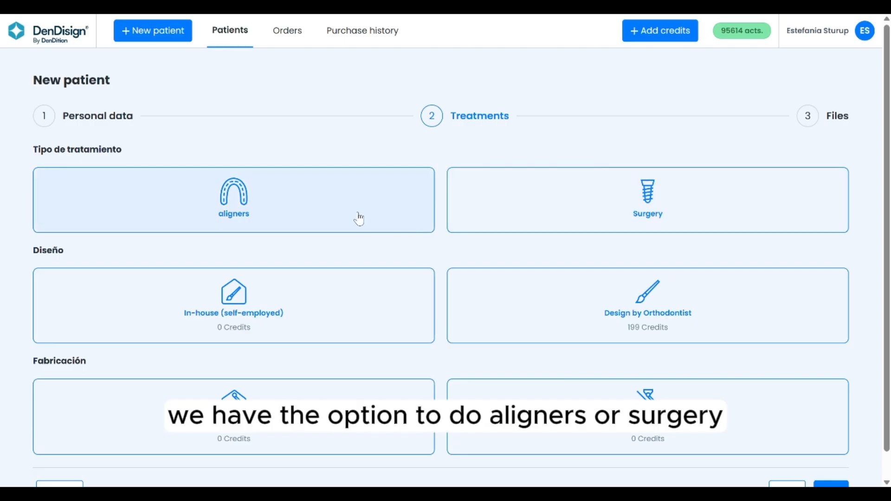
# Choose aligners with In-house (self-employed) design and In-house (STL export) fabrication, then continue to the files page
pyautogui.click(341, 216)
pyautogui.scroll(-1, 344, 204)
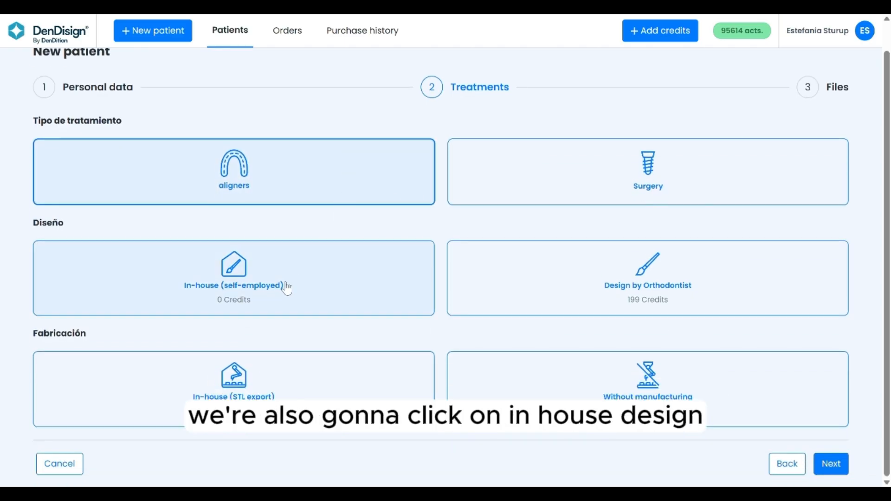
pyautogui.click(287, 288)
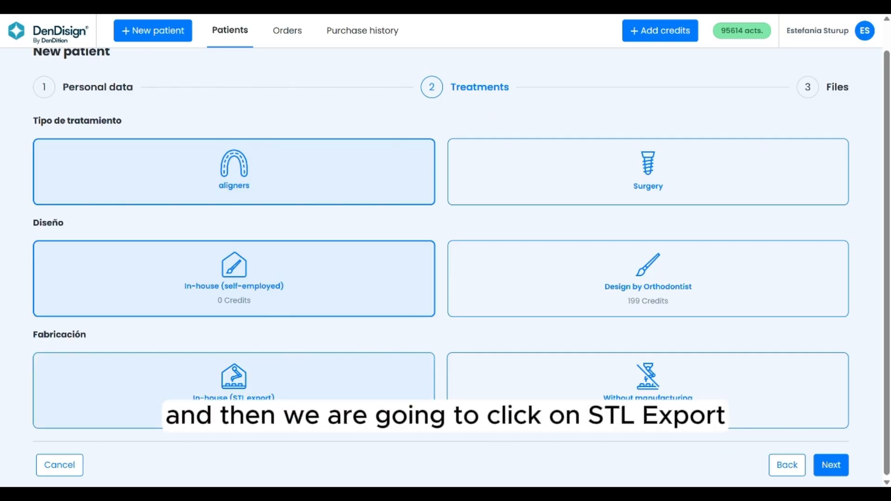
pyautogui.click(246, 397)
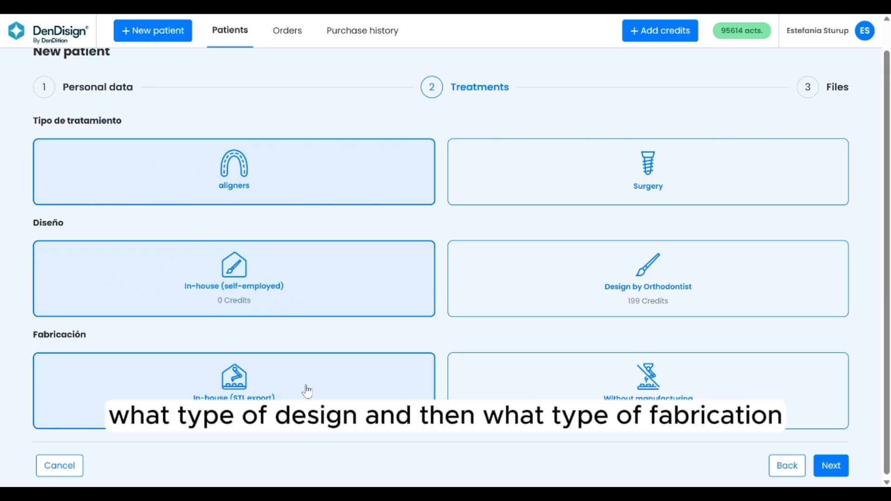
pyautogui.click(831, 466)
# Upload upper.stl and lower.stl from Downloads as the upper and lower arch files
pyautogui.click(175, 256)
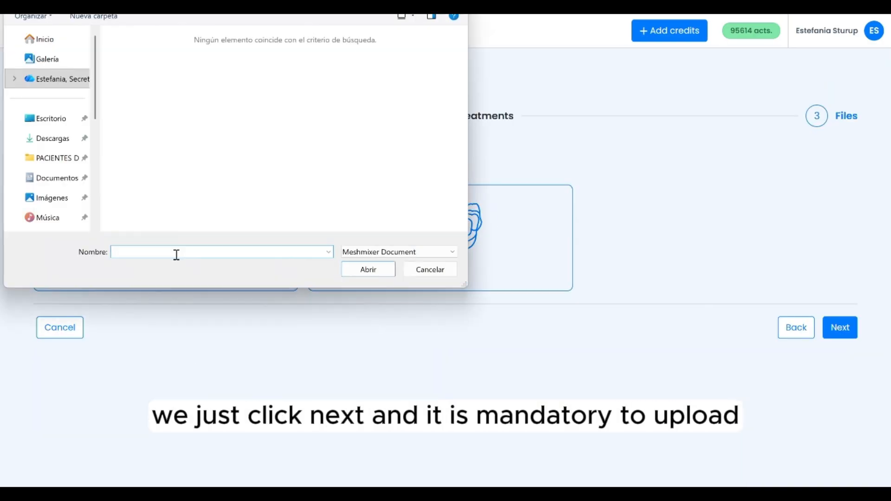
pyautogui.click(52, 139)
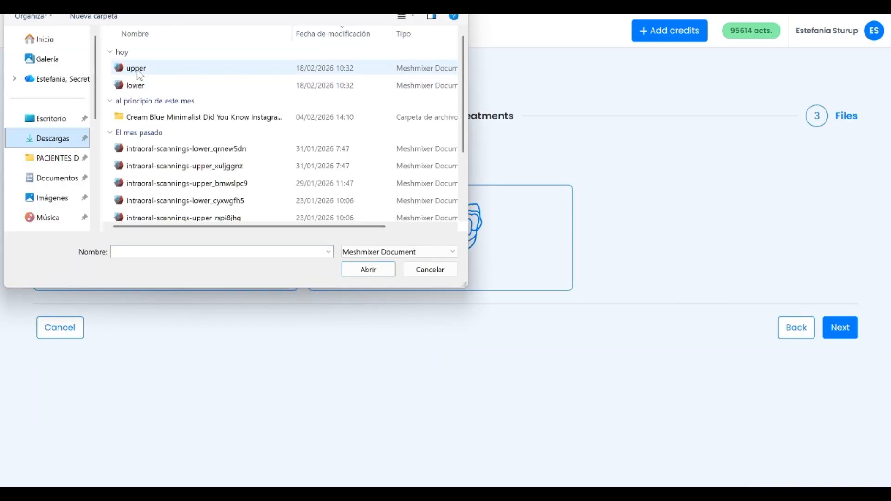
pyautogui.click(136, 68)
pyautogui.click(381, 272)
pyautogui.click(419, 229)
pyautogui.click(135, 85)
pyautogui.click(368, 269)
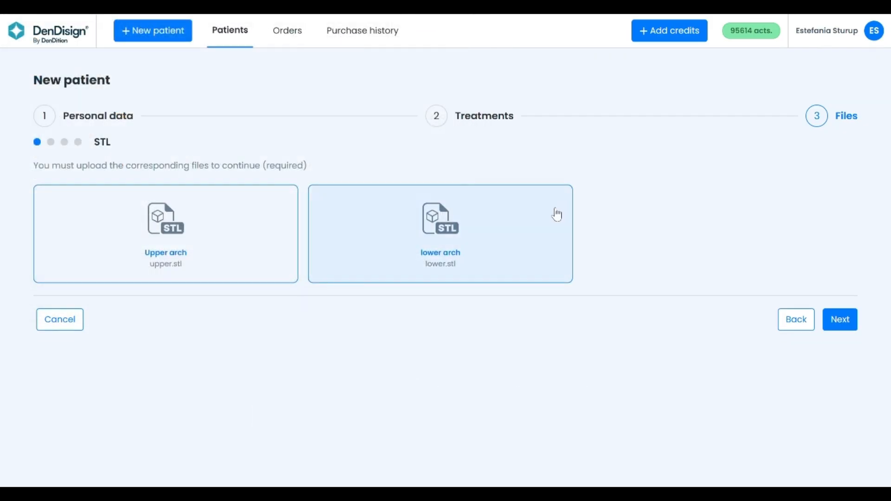
# Skip to the intraoral photographs and upload the frontal and right lateral occlusion images from their matching files
pyautogui.click(840, 320)
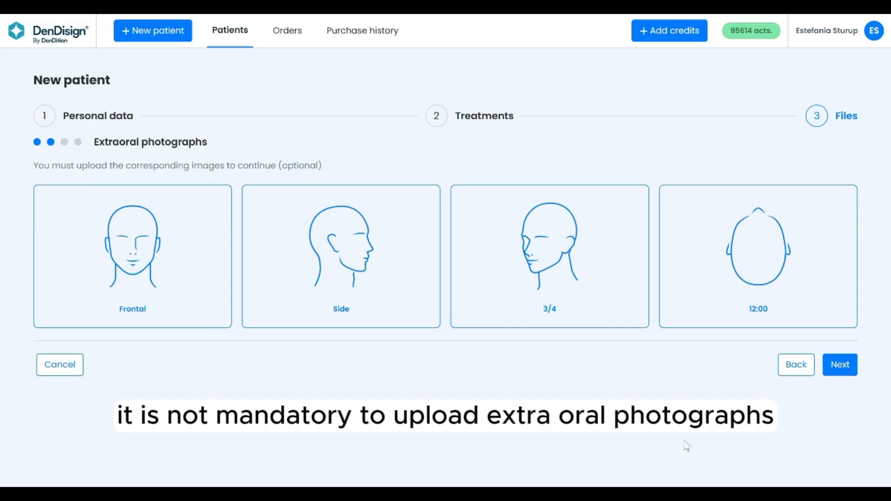
pyautogui.click(841, 367)
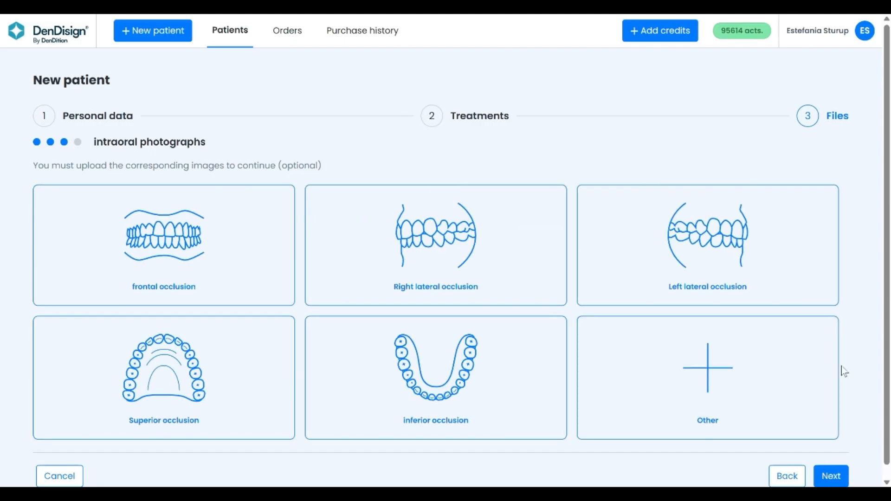
pyautogui.click(162, 254)
pyautogui.click(200, 137)
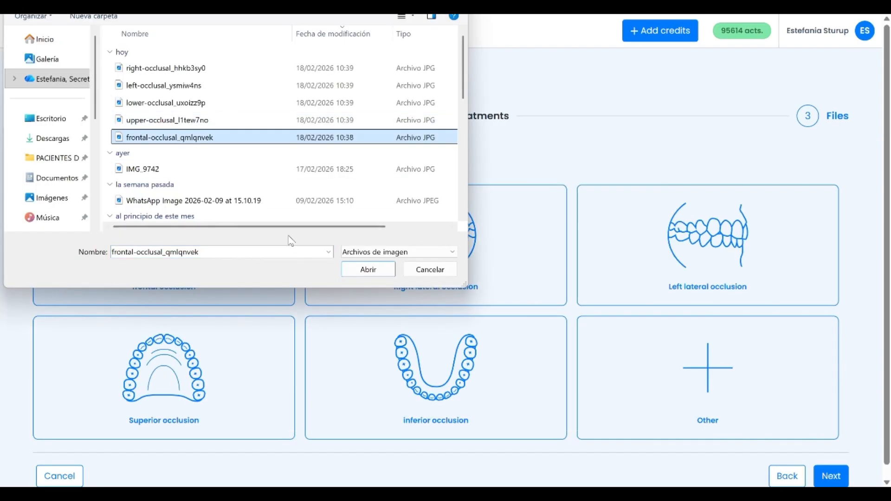
pyautogui.click(355, 273)
pyautogui.click(456, 319)
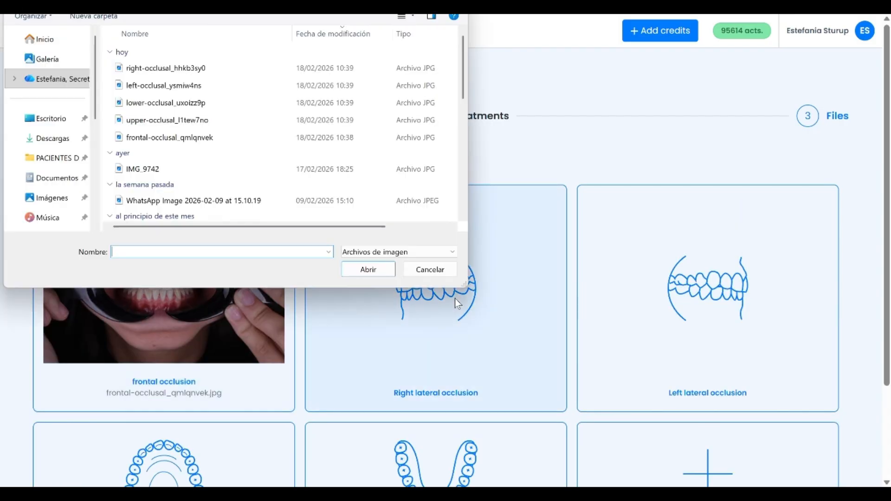
pyautogui.click(132, 69)
pyautogui.click(369, 270)
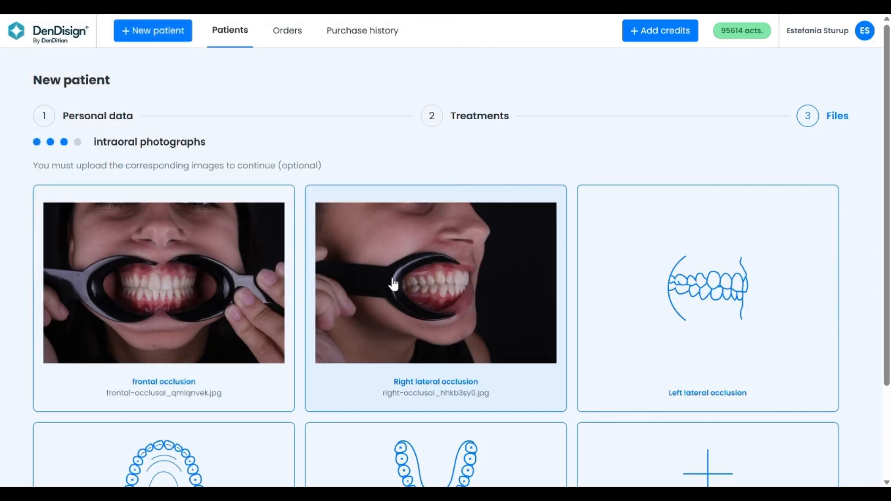
# Upload the left lateral, superior and inferior occlusion photos using the left-, upper- and lower-occlusal files
pyautogui.click(713, 310)
pyautogui.click(177, 88)
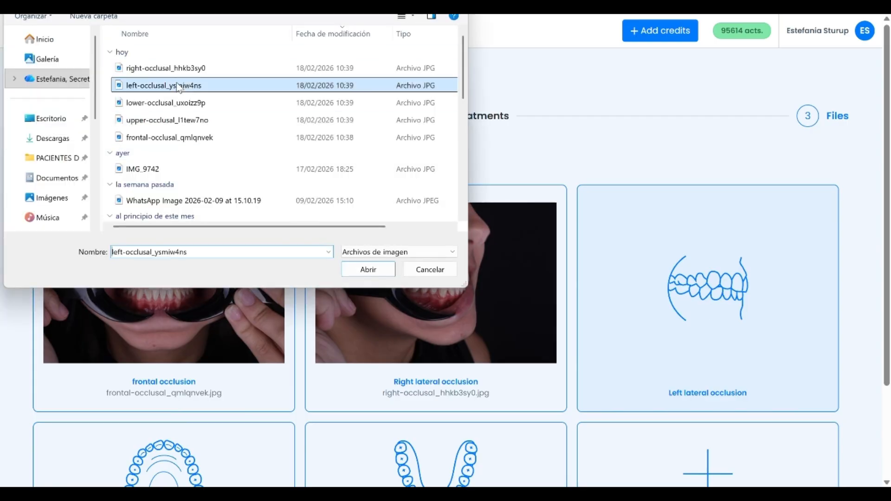
pyautogui.click(355, 274)
pyautogui.scroll(-2, 335, 319)
pyautogui.click(185, 371)
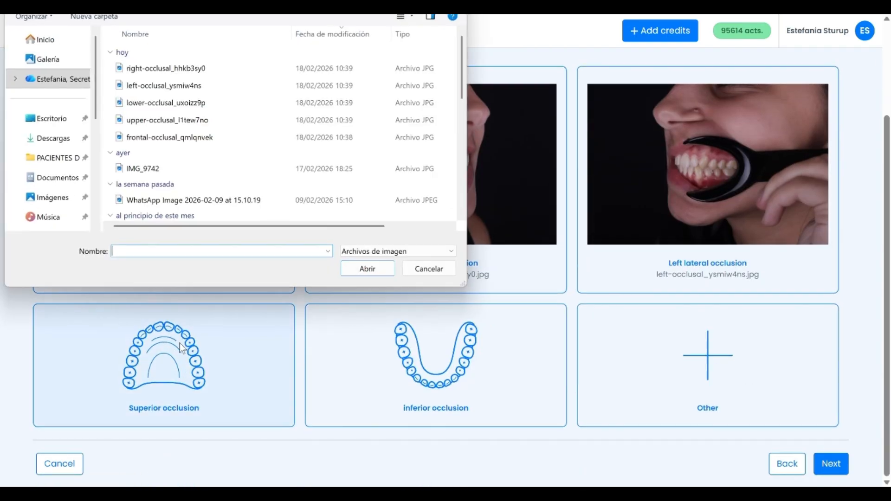
pyautogui.click(171, 121)
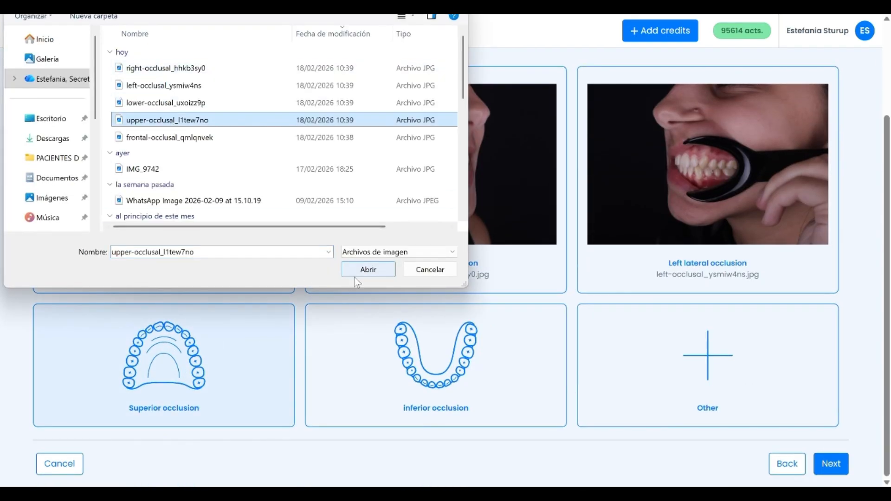
pyautogui.click(368, 270)
pyautogui.click(384, 408)
pyautogui.click(165, 103)
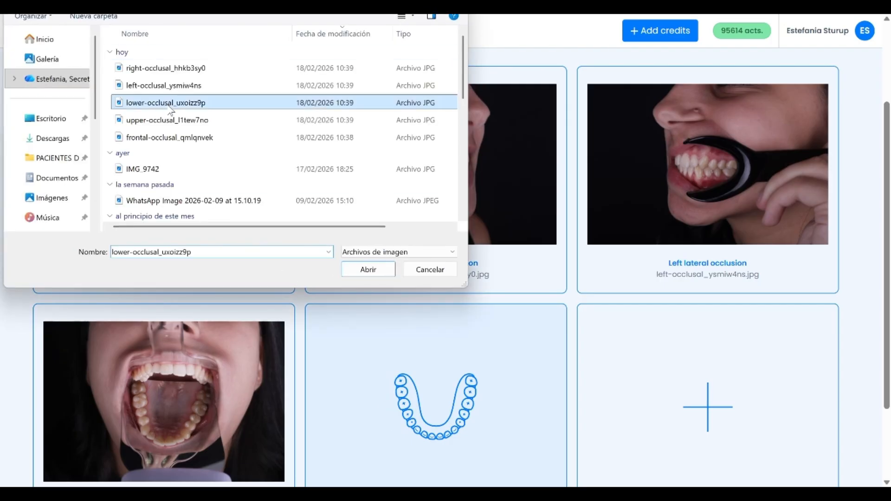
pyautogui.click(368, 270)
# Finish creating the patient without X-rays and choose to design the treatment now
pyautogui.scroll(-2, 462, 348)
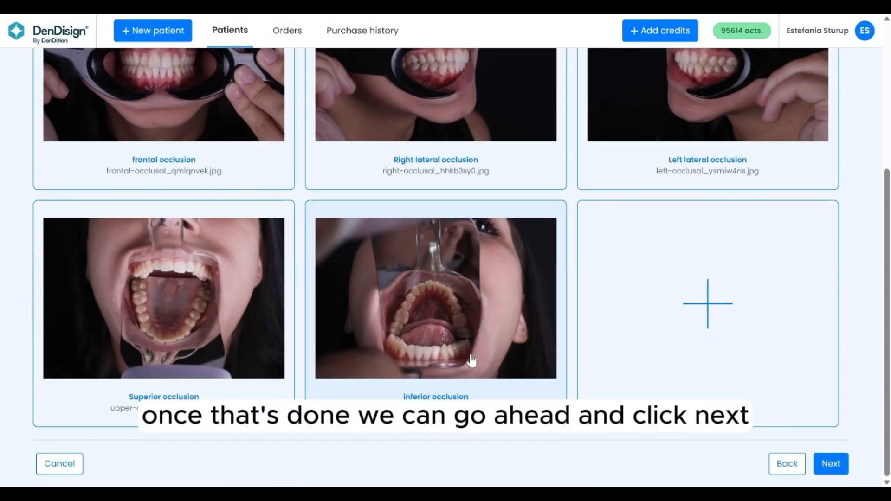
pyautogui.click(831, 464)
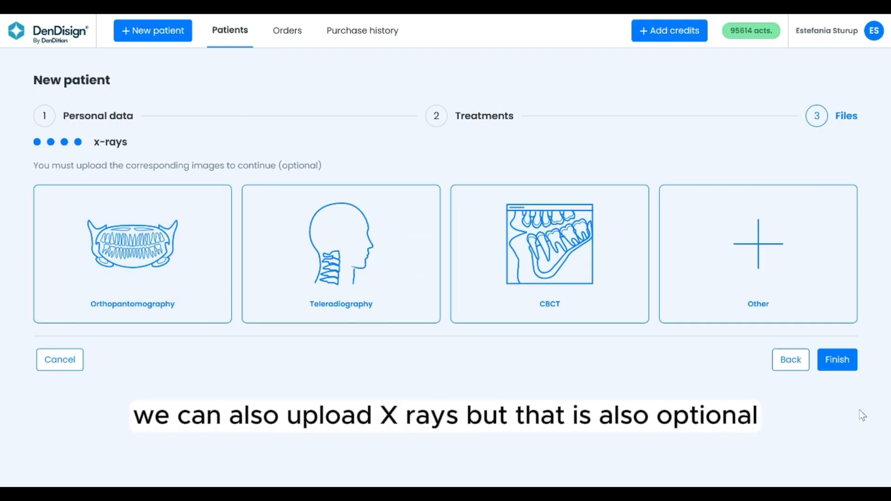
pyautogui.click(847, 367)
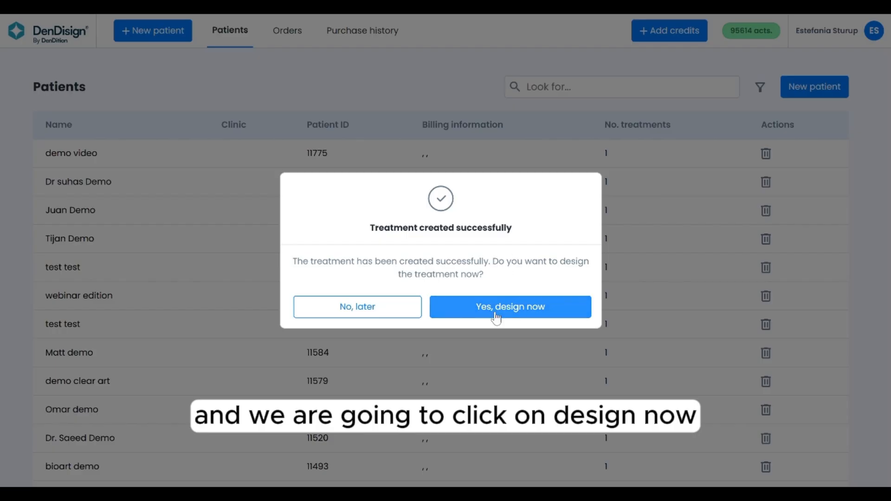
pyautogui.click(499, 317)
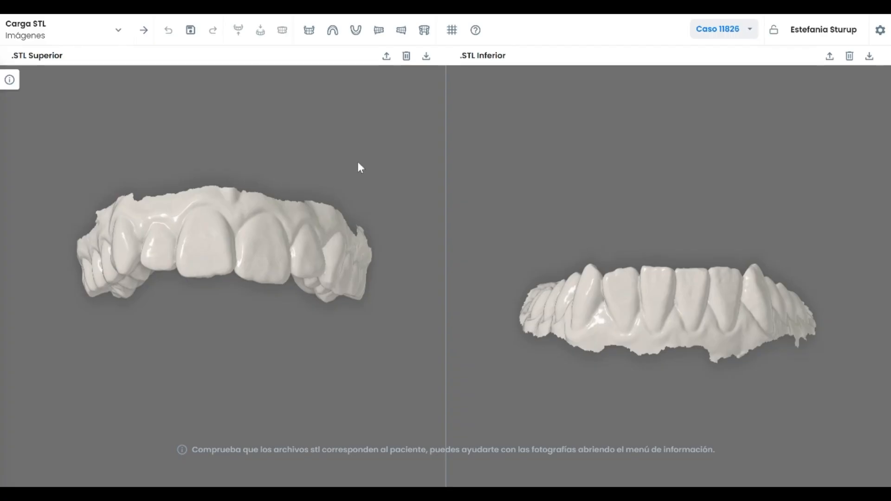
# Check both arch scans and advance to the STL edition step
pyautogui.moveTo(269, 280); pyautogui.dragTo(263, 208)
pyautogui.moveTo(673, 322); pyautogui.dragTo(698, 301)
pyautogui.moveTo(280, 150); pyautogui.dragTo(241, 168)
pyautogui.moveTo(681, 332); pyautogui.dragTo(670, 297)
pyautogui.moveTo(317, 259); pyautogui.dragTo(224, 283)
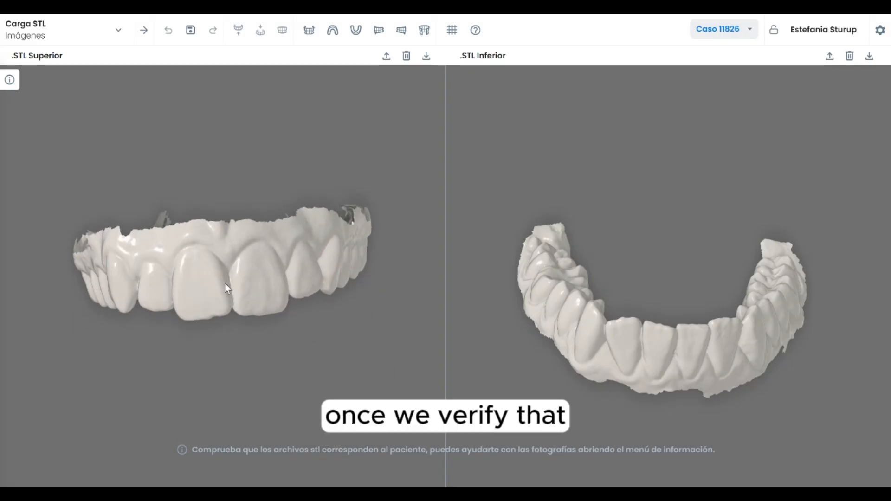
pyautogui.click(145, 35)
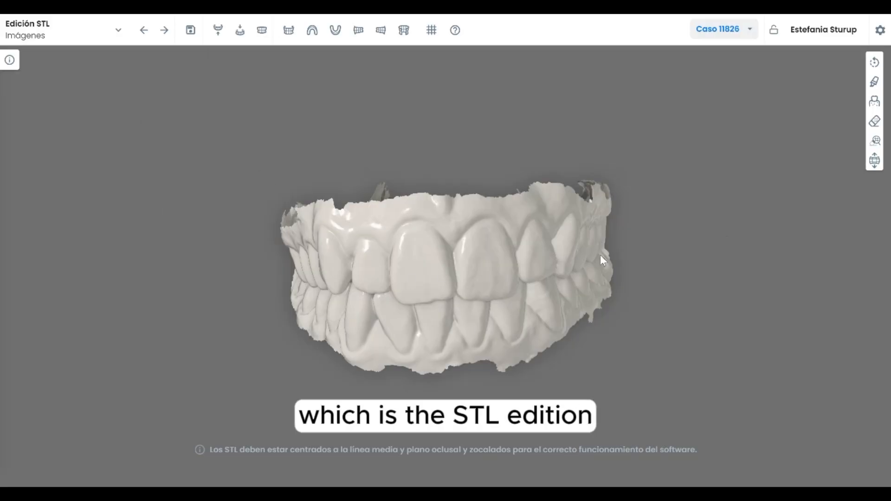
# Switch the designer's interface language to English in the configuration settings and save
pyautogui.click(880, 32)
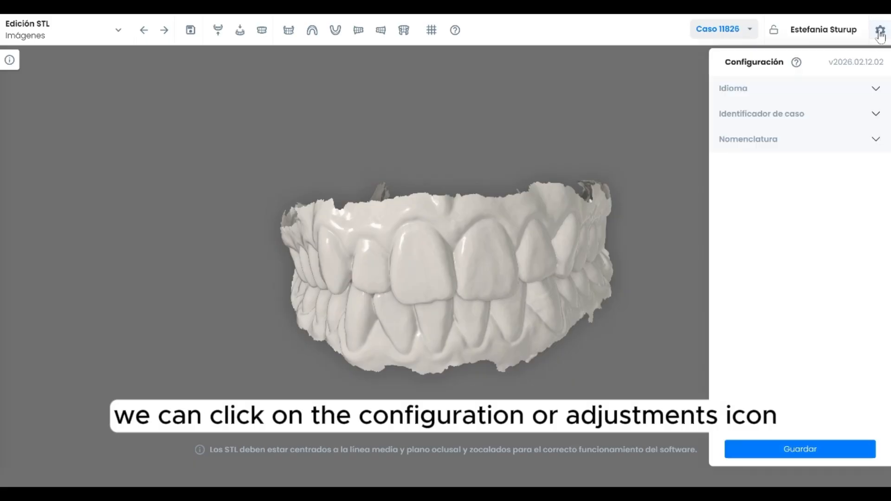
pyautogui.click(807, 89)
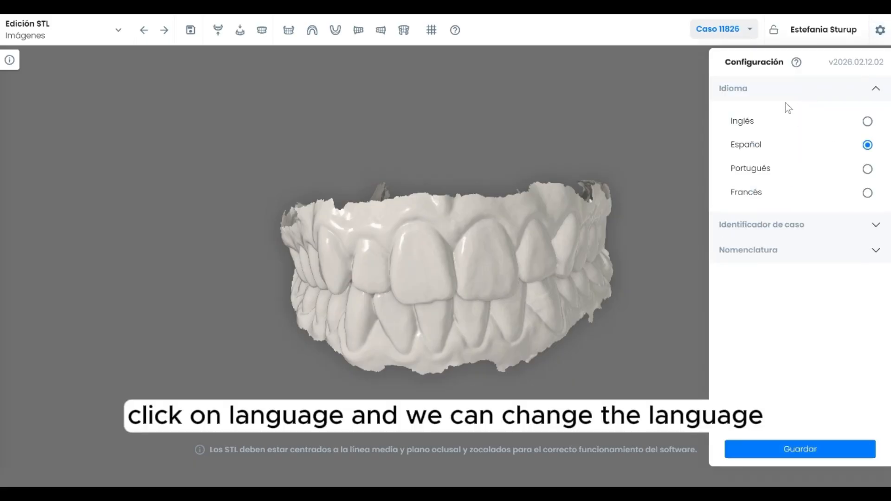
pyautogui.click(867, 123)
pyautogui.click(797, 453)
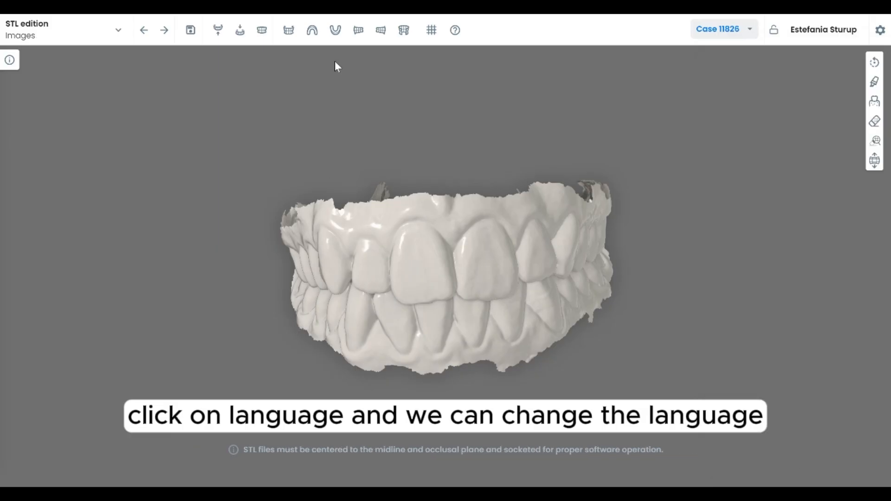
# Open the STL position tool and align the models' front view with the rotation gizmo
pyautogui.click(876, 63)
pyautogui.moveTo(447, 250); pyautogui.dragTo(461, 258)
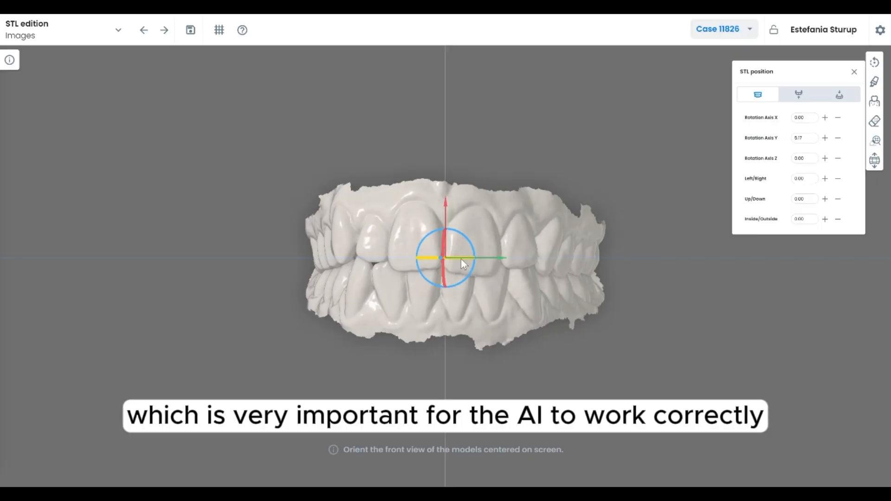
pyautogui.moveTo(457, 258); pyautogui.dragTo(462, 260)
pyautogui.moveTo(445, 205); pyautogui.dragTo(445, 196)
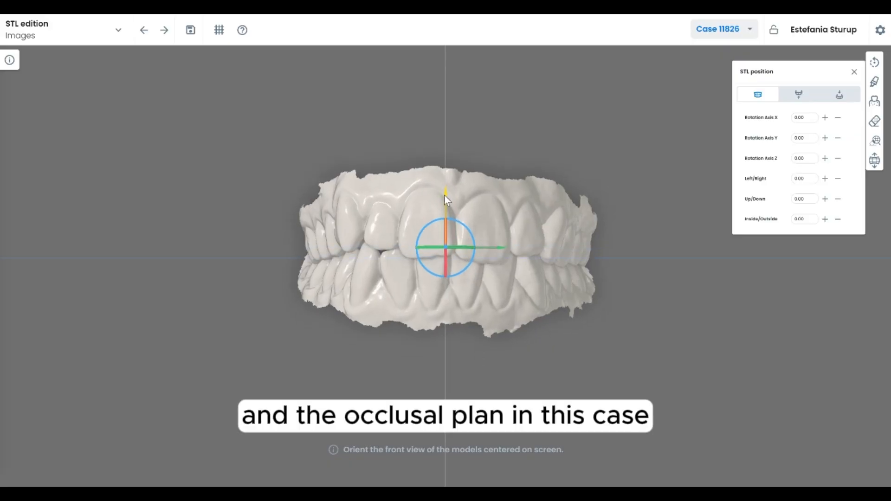
# Open the information panel and view the case's request details
pyautogui.click(10, 61)
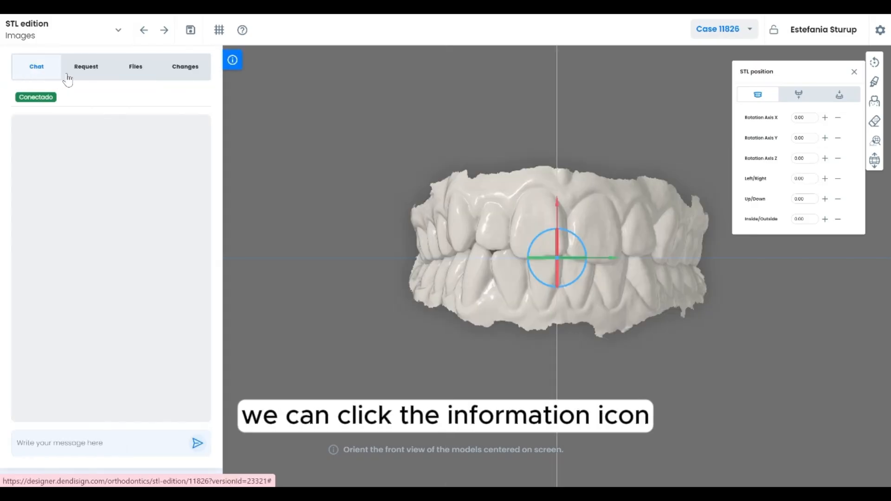
pyautogui.click(95, 72)
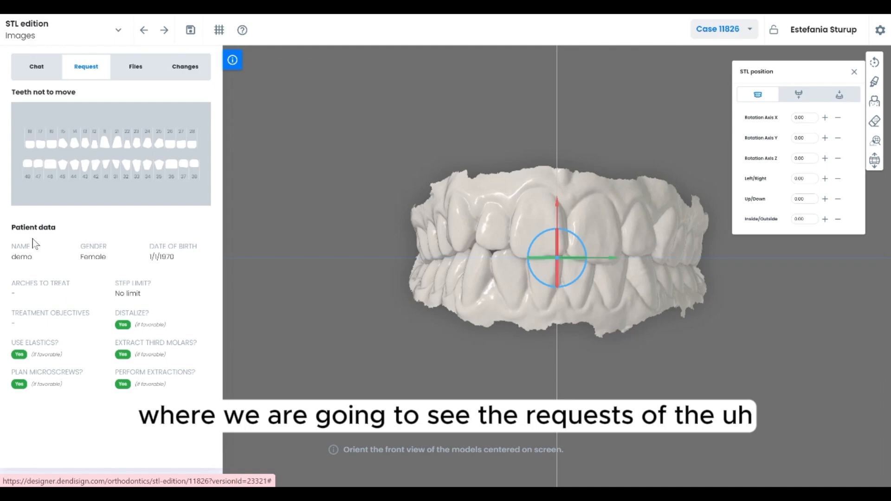
# Browse the case's uploaded photos, enlarging the front smile image, check the changes list, and close the information panel
pyautogui.click(139, 70)
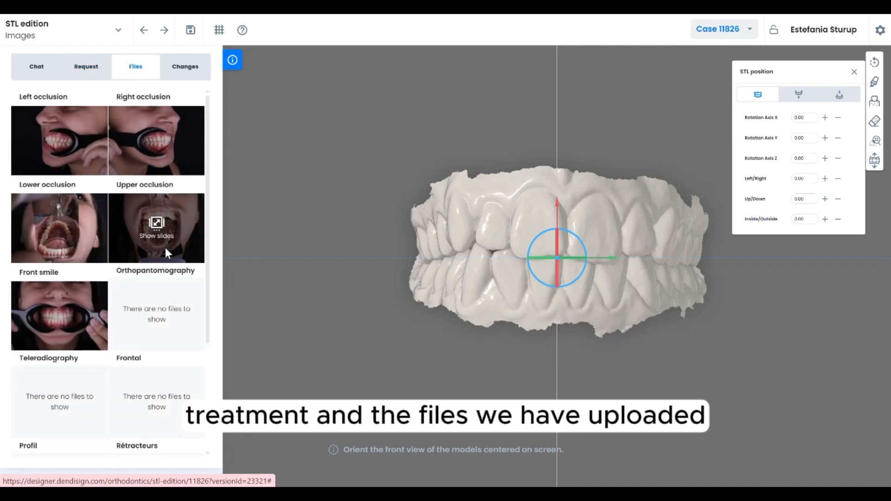
pyautogui.click(83, 318)
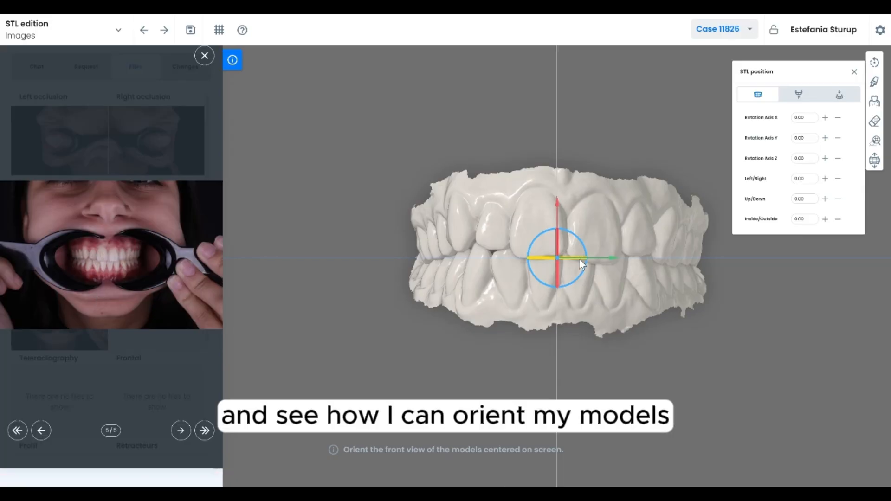
pyautogui.moveTo(564, 259); pyautogui.dragTo(564, 258)
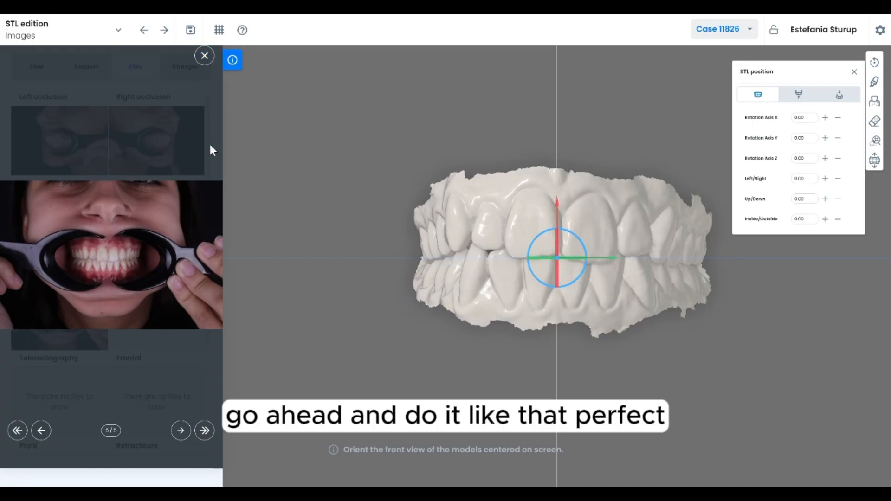
pyautogui.click(205, 57)
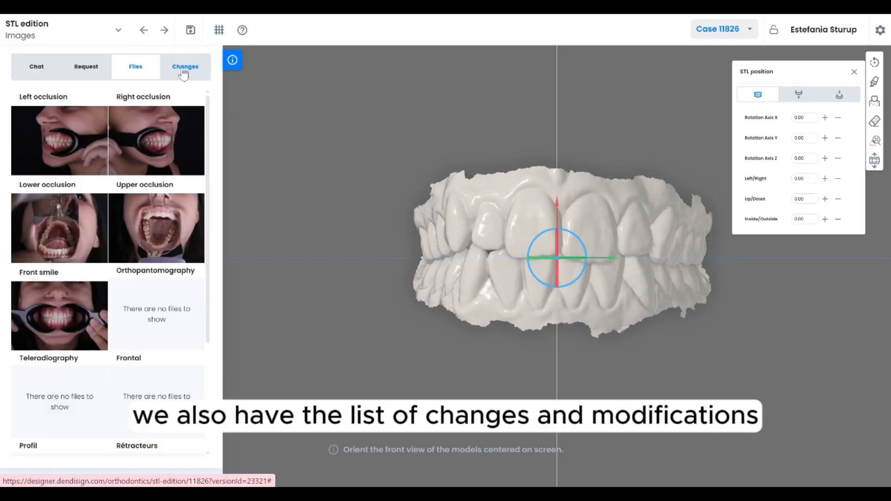
pyautogui.click(181, 70)
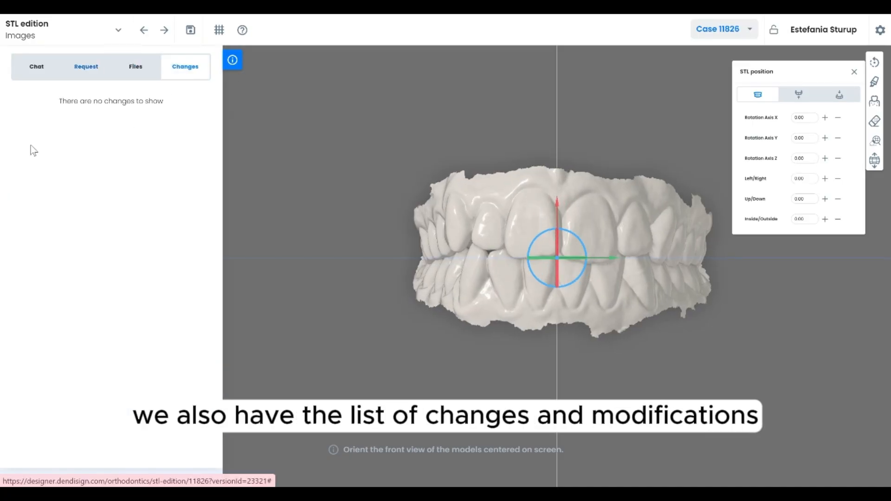
pyautogui.click(235, 65)
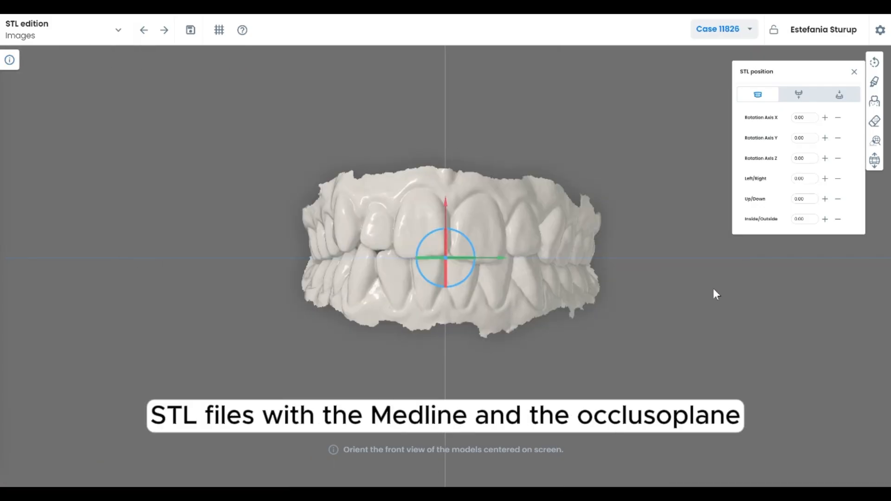
# Open the Smooth tool, set the brush diameter to about 6 mm, and smooth imperfections on the models' mesh
pyautogui.click(875, 84)
pyautogui.moveTo(750, 148); pyautogui.dragTo(780, 147)
pyautogui.moveTo(594, 239); pyautogui.dragTo(484, 248)
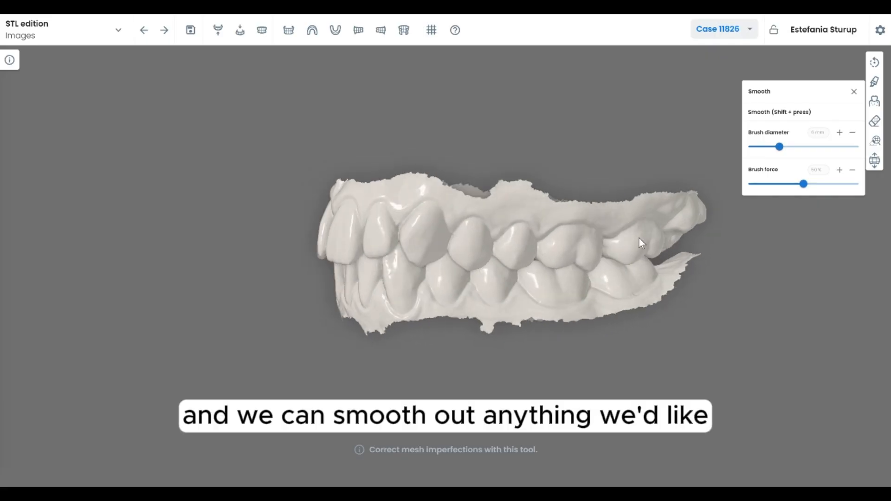
pyautogui.moveTo(638, 238)
pyautogui.keyDown('shift'); pyautogui.mouseDown()
pyautogui.moveTo(655, 236)
pyautogui.moveTo(628, 247)
pyautogui.mouseUp(); pyautogui.keyUp('shift')
pyautogui.moveTo(498, 269); pyautogui.dragTo(552, 271)
pyautogui.moveTo(461, 267)
pyautogui.keyDown('shift'); pyautogui.mouseDown()
pyautogui.moveTo(442, 275)
pyautogui.moveTo(571, 281)
pyautogui.mouseUp(); pyautogui.keyUp('shift')
pyautogui.press('shift')
pyautogui.moveTo(350, 255); pyautogui.dragTo(309, 234)
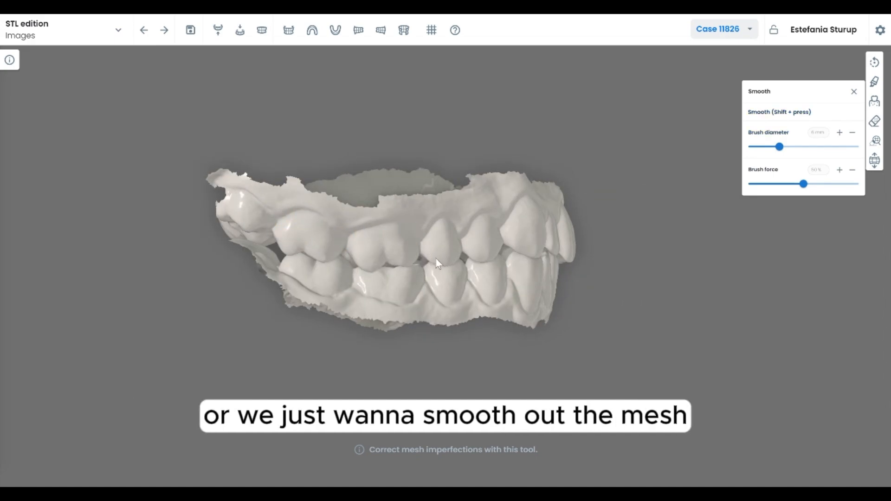
pyautogui.moveTo(423, 254); pyautogui.dragTo(394, 246)
pyautogui.press('shift')
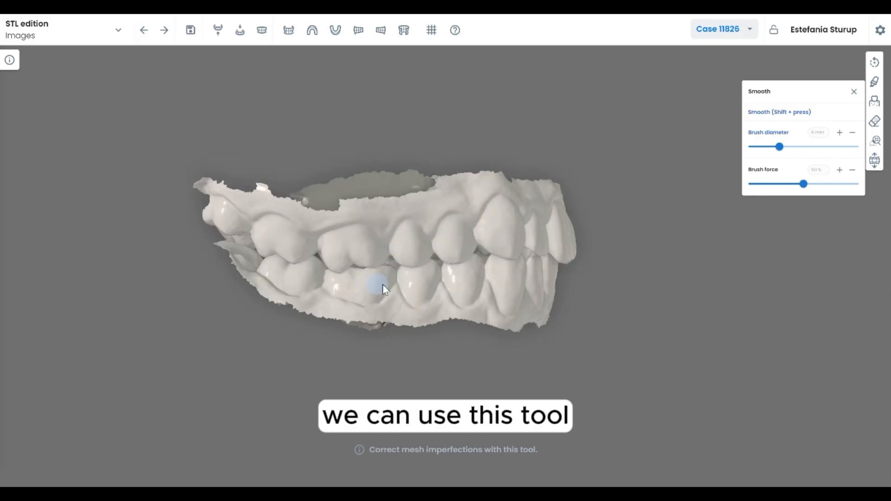
pyautogui.moveTo(466, 299)
pyautogui.mouseDown()
pyautogui.moveTo(419, 298)
pyautogui.moveTo(456, 302)
pyautogui.moveTo(464, 293)
pyautogui.mouseUp()
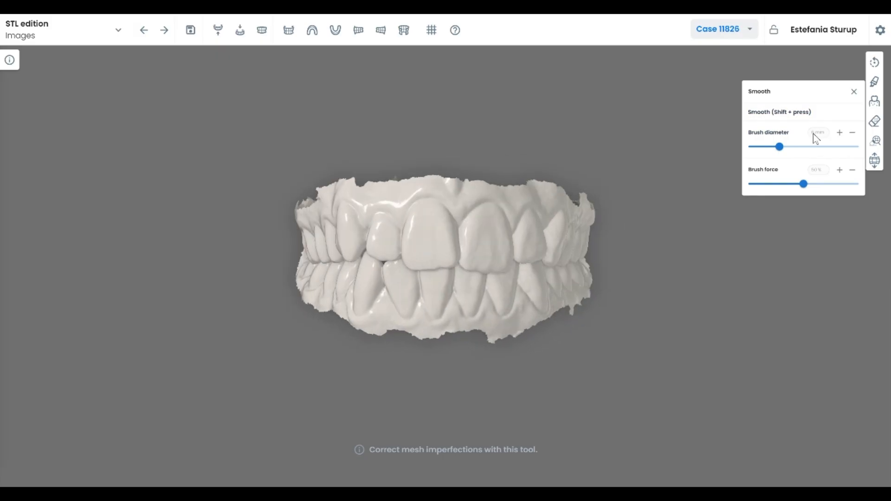
# Use Mesh removal with a 5 mm diameter to select the palatal gum edges of the upper arch and remove them
pyautogui.click(876, 123)
pyautogui.click(218, 30)
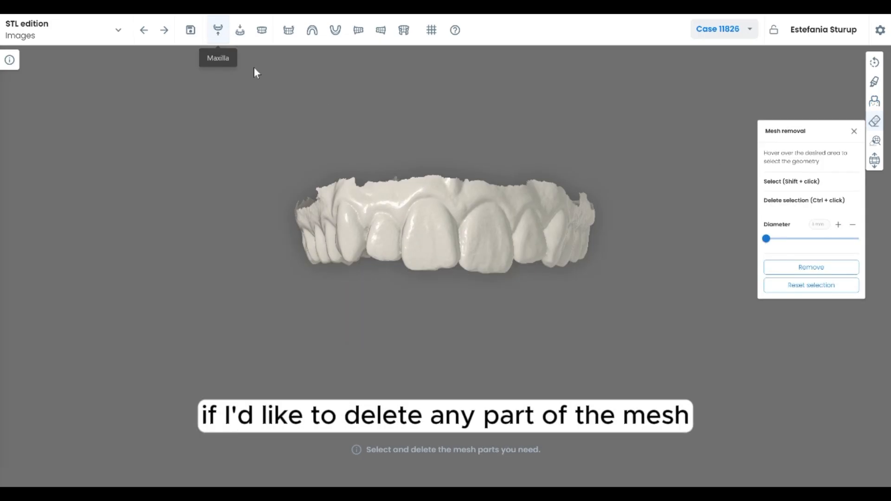
pyautogui.moveTo(469, 239); pyautogui.dragTo(613, 274)
pyautogui.moveTo(766, 232); pyautogui.dragTo(785, 232)
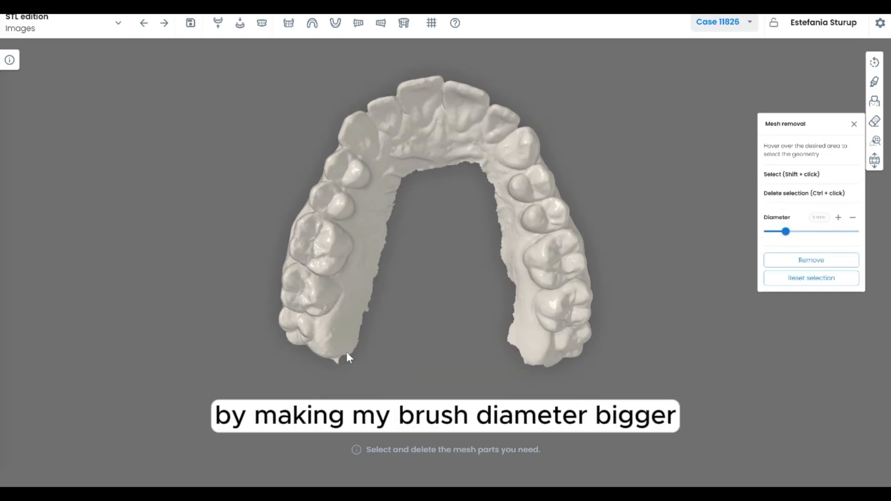
pyautogui.keyDown('shift'); pyautogui.moveTo(347, 352); pyautogui.dragTo(383, 211); pyautogui.keyUp('shift')
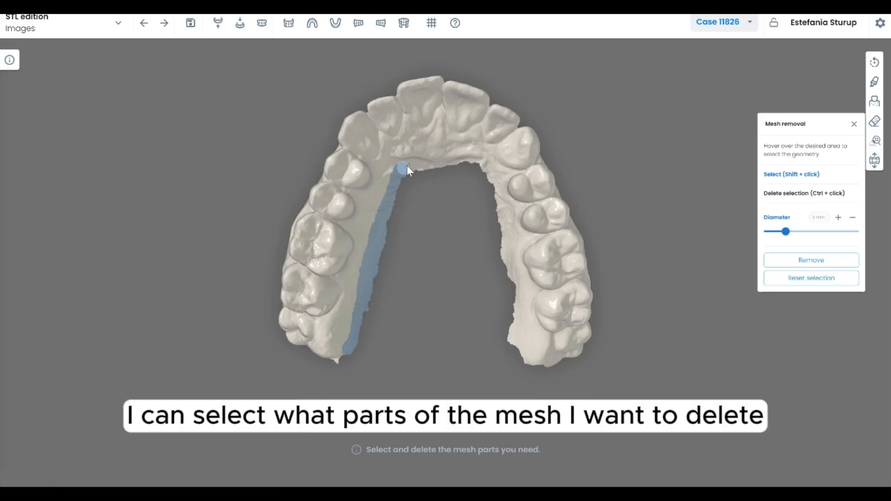
pyautogui.keyDown('shift'); pyautogui.moveTo(516, 306); pyautogui.dragTo(518, 349); pyautogui.keyUp('shift')
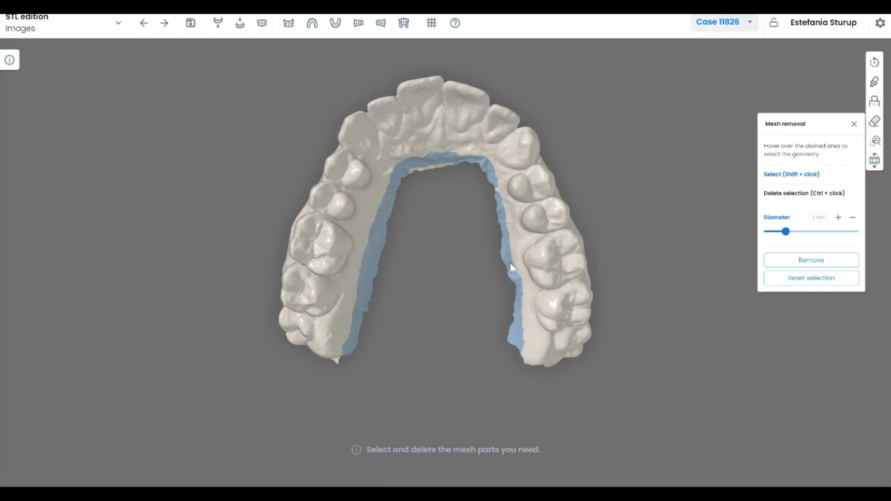
pyautogui.keyDown('shift'); pyautogui.click(434, 154); pyautogui.keyUp('shift')
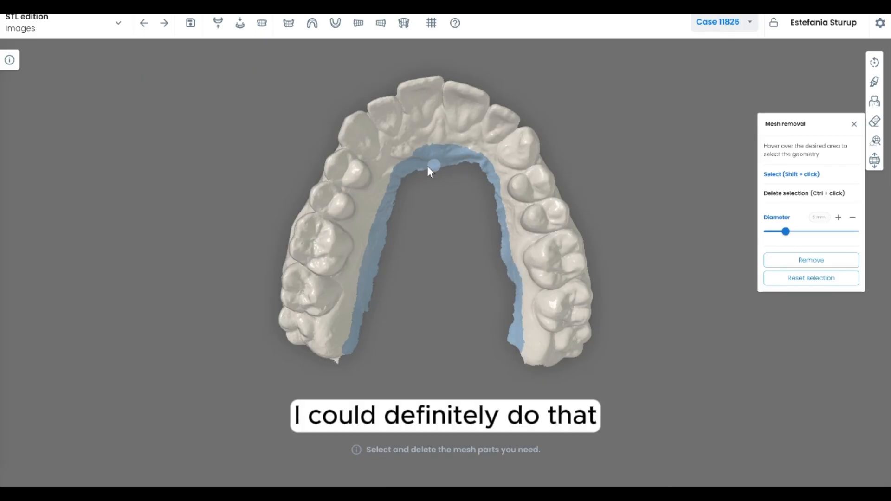
pyautogui.moveTo(439, 241)
pyautogui.mouseDown()
pyautogui.moveTo(449, 195)
pyautogui.moveTo(279, 389)
pyautogui.moveTo(401, 346)
pyautogui.moveTo(337, 389)
pyautogui.moveTo(308, 352)
pyautogui.moveTo(545, 347)
pyautogui.moveTo(406, 282)
pyautogui.moveTo(463, 337)
pyautogui.moveTo(435, 281)
pyautogui.moveTo(453, 341)
pyautogui.mouseUp()
pyautogui.press('shift')
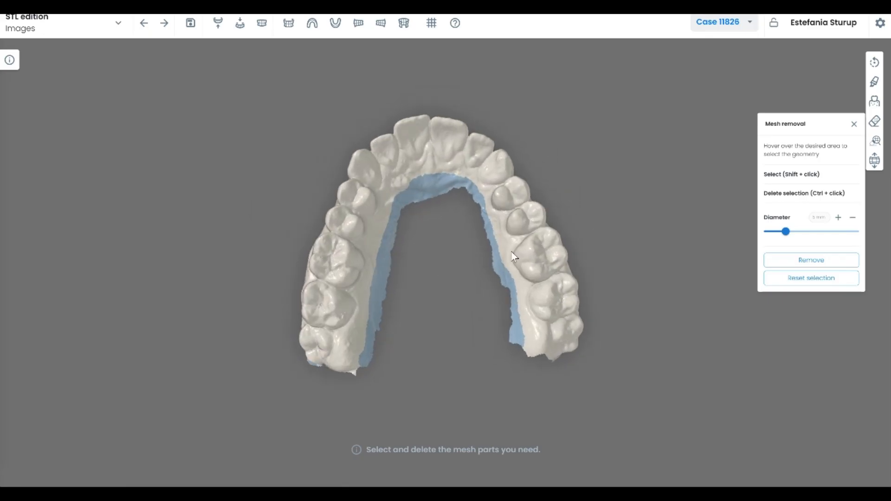
pyautogui.click(796, 268)
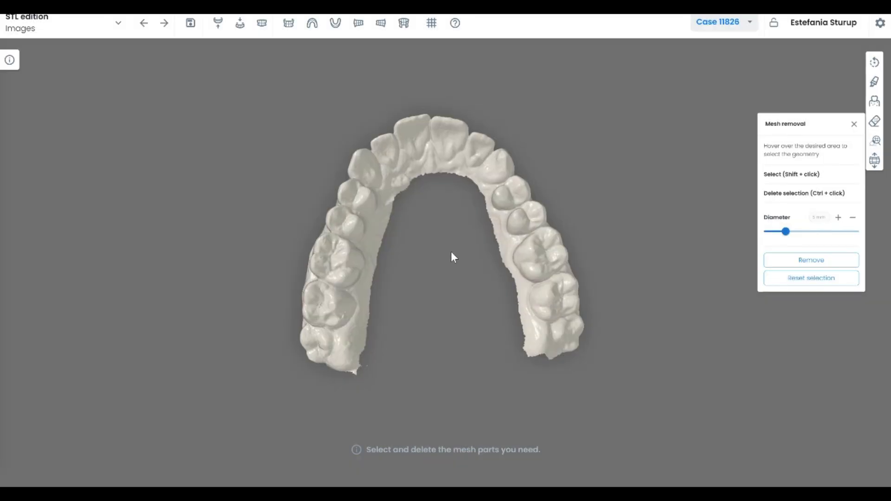
pyautogui.moveTo(452, 255); pyautogui.dragTo(483, 301)
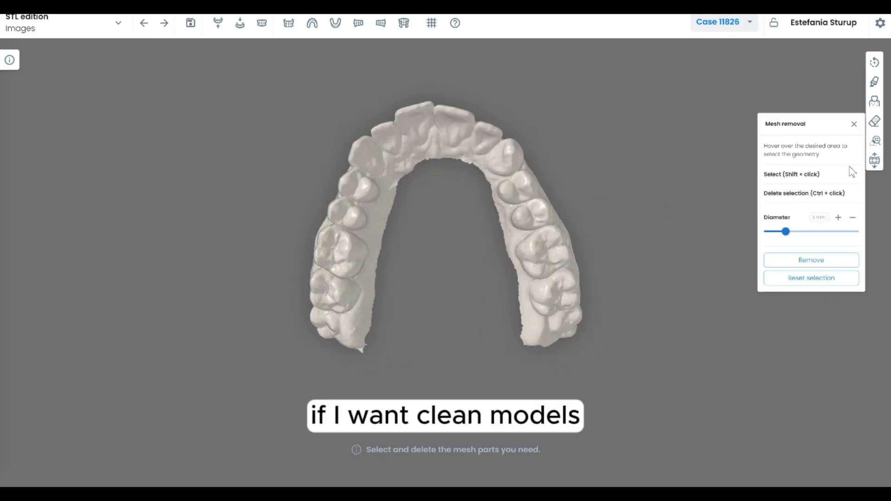
# Run Remove floating regions with Analyze and Remove on the upper arch
pyautogui.click(876, 141)
pyautogui.moveTo(388, 228); pyautogui.dragTo(467, 158)
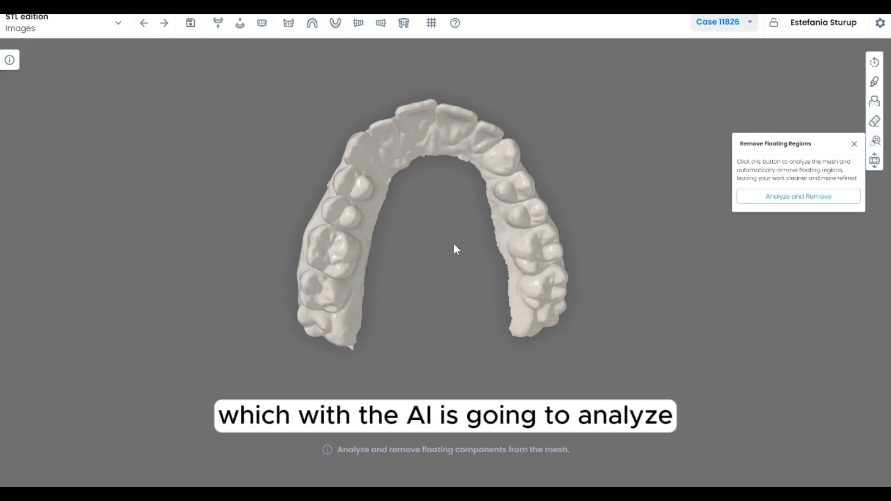
pyautogui.moveTo(455, 269); pyautogui.dragTo(575, 268)
pyautogui.click(776, 197)
pyautogui.moveTo(428, 238); pyautogui.dragTo(634, 201)
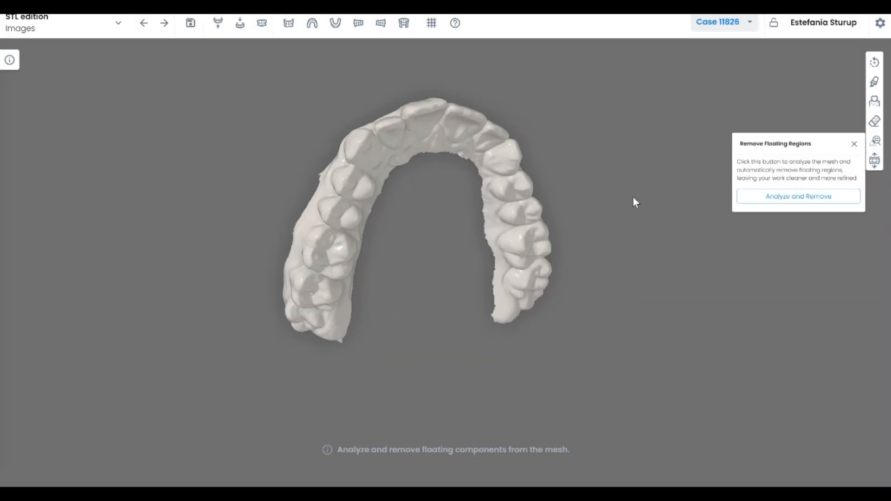
# Open Gum extrusion for the lower jaw and lower the cut plane below the teeth with the gizmo
pyautogui.click(876, 103)
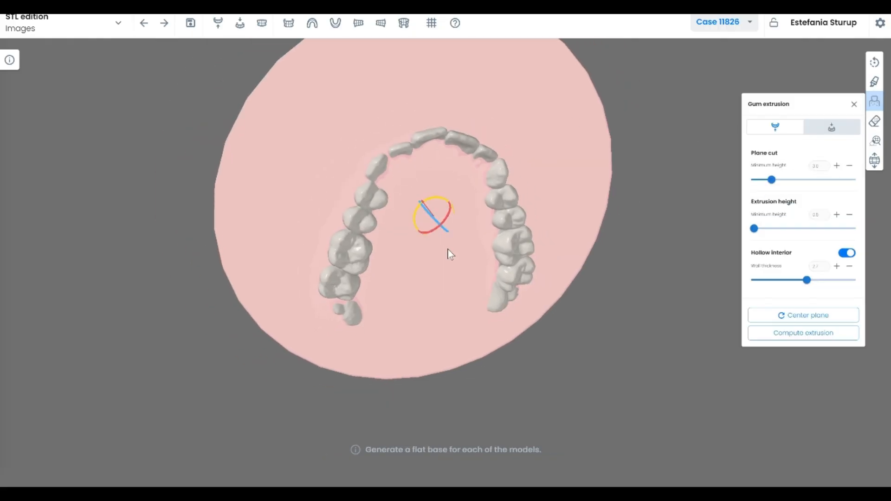
pyautogui.moveTo(605, 258); pyautogui.dragTo(455, 144)
pyautogui.click(814, 134)
pyautogui.moveTo(572, 226); pyautogui.dragTo(487, 197)
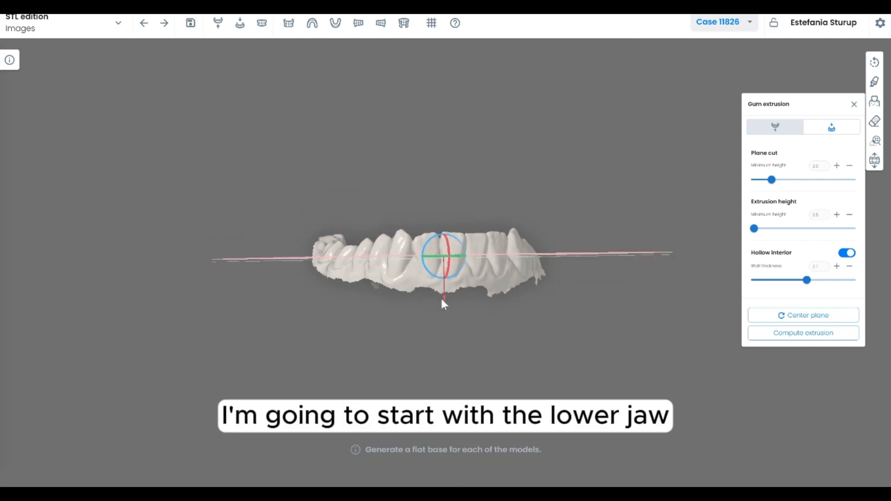
pyautogui.moveTo(445, 297); pyautogui.dragTo(445, 318)
pyautogui.moveTo(500, 335); pyautogui.dragTo(446, 275)
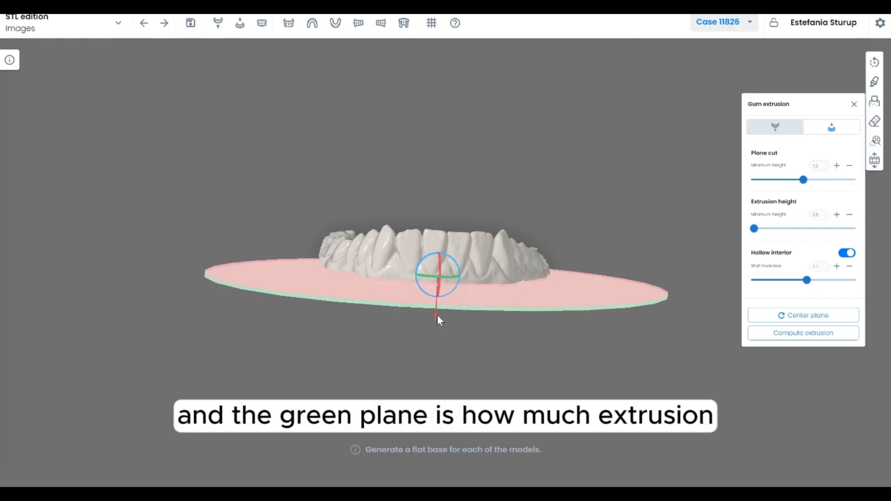
pyautogui.moveTo(436, 313); pyautogui.dragTo(435, 315)
# Set the lower jaw's extrusion height to about 4.2 mm and compute the extrusion
pyautogui.moveTo(752, 229); pyautogui.dragTo(780, 229)
pyautogui.moveTo(519, 196)
pyautogui.mouseDown()
pyautogui.moveTo(511, 169)
pyautogui.moveTo(523, 204)
pyautogui.moveTo(511, 197)
pyautogui.mouseUp()
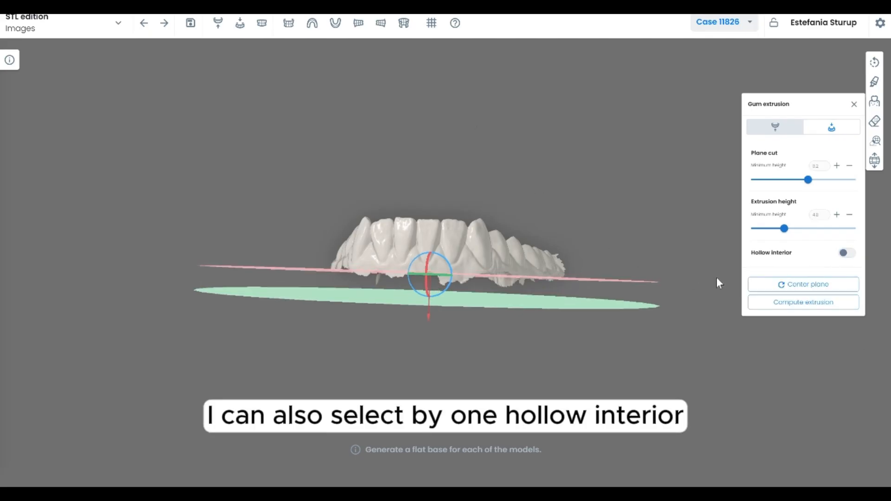
pyautogui.moveTo(496, 189); pyautogui.dragTo(458, 165)
pyautogui.moveTo(783, 232); pyautogui.dragTo(781, 232)
pyautogui.moveTo(513, 188); pyautogui.dragTo(518, 210)
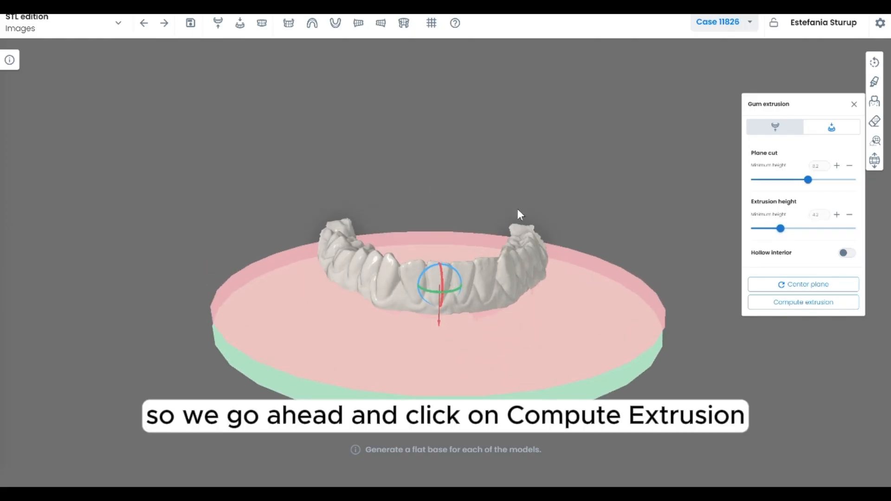
pyautogui.click(804, 305)
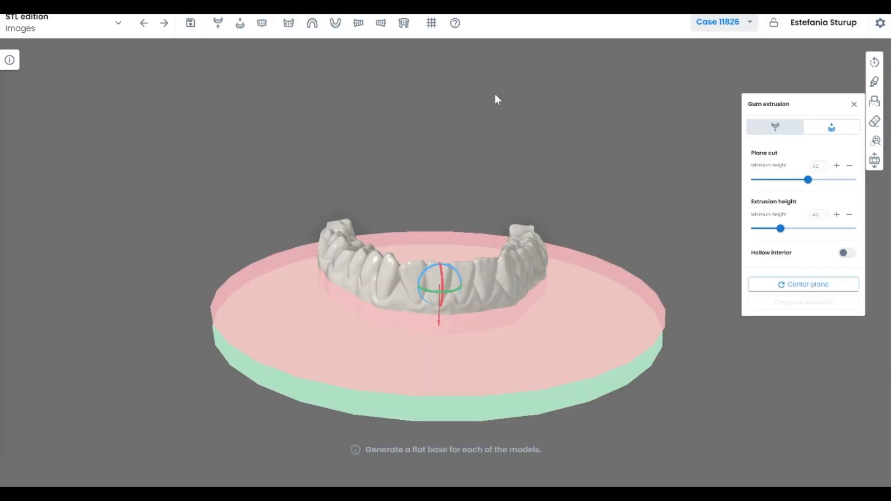
# Switch to the upper jaw and position its cut plane above the teeth at a plane cut of about 12
pyautogui.moveTo(495, 97); pyautogui.dragTo(481, 152)
pyautogui.moveTo(438, 313); pyautogui.dragTo(393, 147)
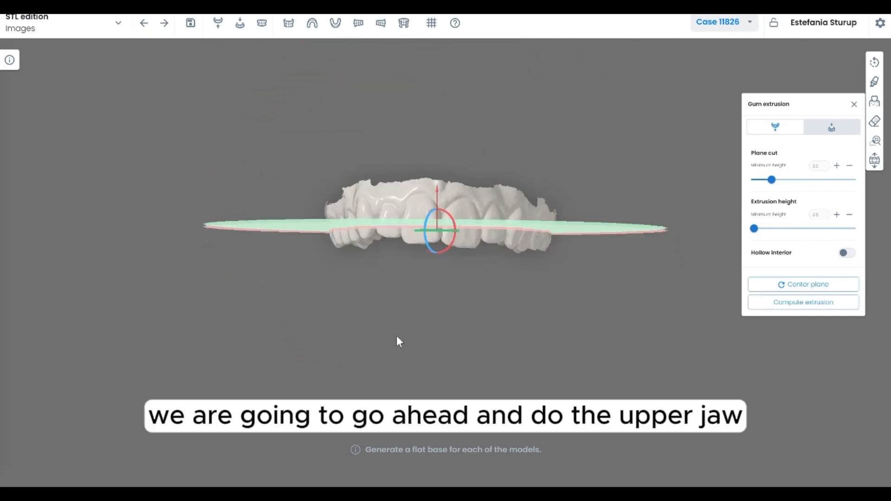
pyautogui.moveTo(396, 335); pyautogui.dragTo(457, 320)
pyautogui.moveTo(477, 200); pyautogui.dragTo(482, 162)
pyautogui.moveTo(468, 275); pyautogui.dragTo(481, 332)
pyautogui.moveTo(498, 208); pyautogui.dragTo(450, 253)
pyautogui.moveTo(461, 204); pyautogui.dragTo(427, 299)
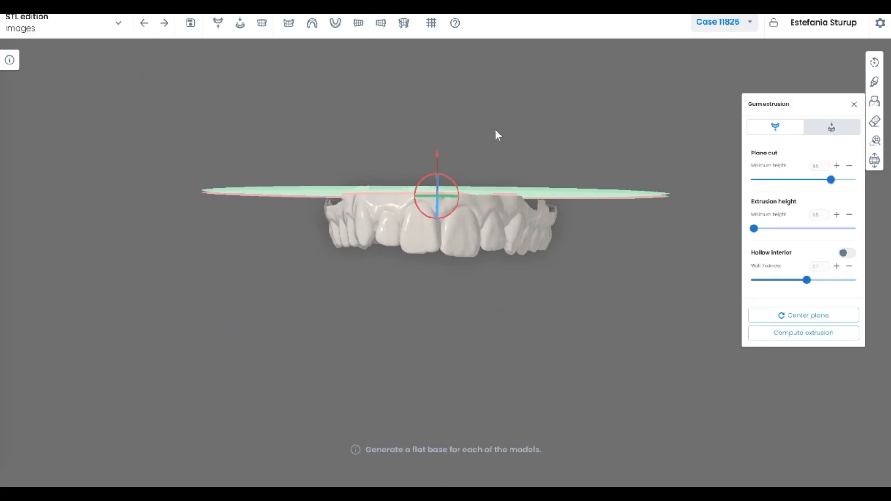
pyautogui.moveTo(494, 129); pyautogui.dragTo(494, 185)
pyautogui.moveTo(516, 282); pyautogui.dragTo(428, 161)
# Set the upper extrusion height to about 4.4 mm, turn off hollow interior, and compute the extrusion
pyautogui.moveTo(754, 228); pyautogui.dragTo(781, 229)
pyautogui.moveTo(516, 302); pyautogui.dragTo(509, 269)
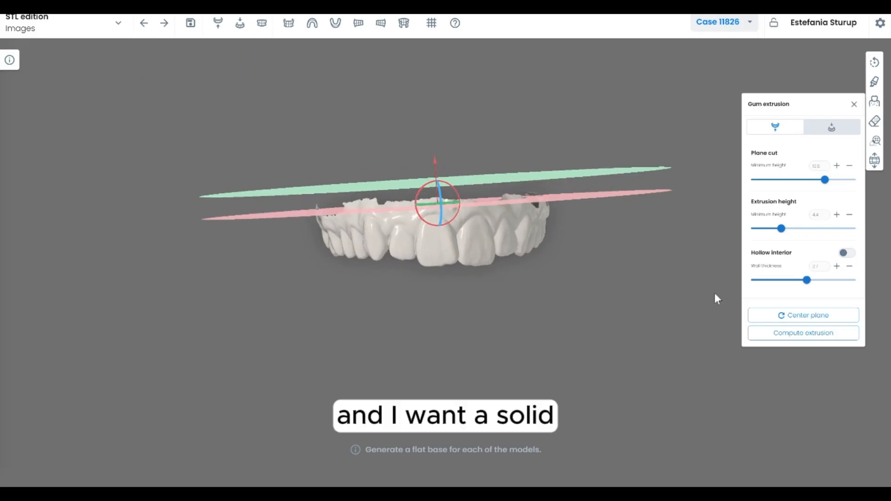
pyautogui.click(844, 254)
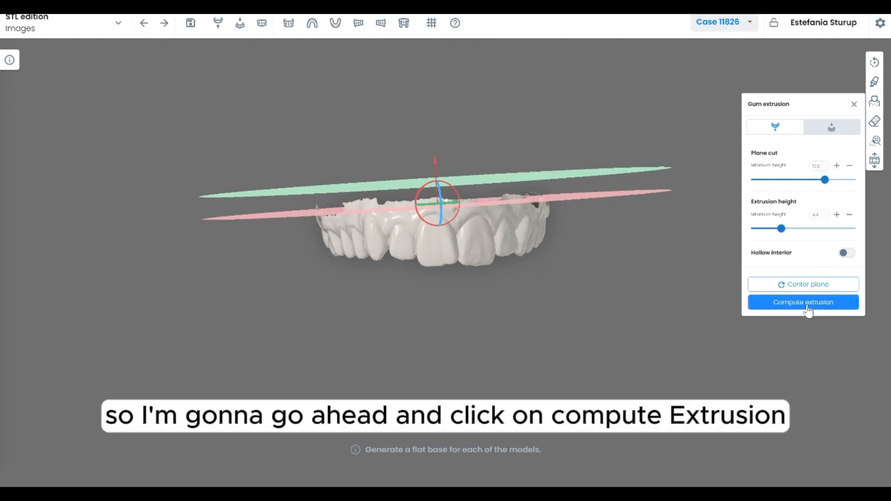
pyautogui.click(808, 302)
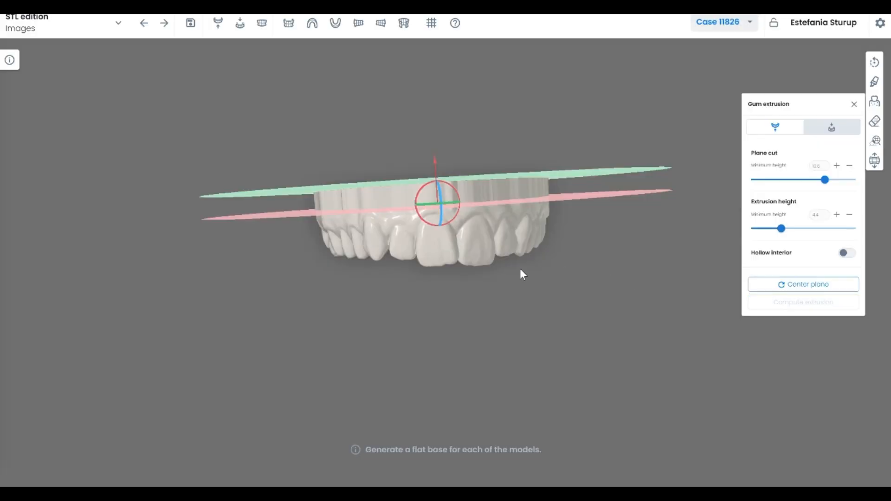
# Inspect the extruded upper model and advance to the Teeth Segmentation step
pyautogui.moveTo(522, 291); pyautogui.dragTo(523, 315)
pyautogui.moveTo(439, 201); pyautogui.dragTo(461, 288)
pyautogui.moveTo(380, 272); pyautogui.dragTo(371, 245)
pyautogui.moveTo(473, 214); pyautogui.dragTo(410, 213)
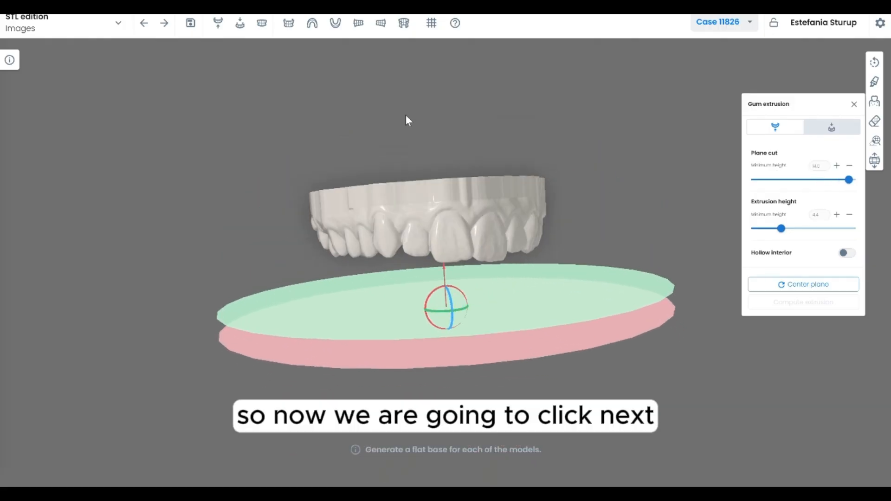
pyautogui.click(166, 28)
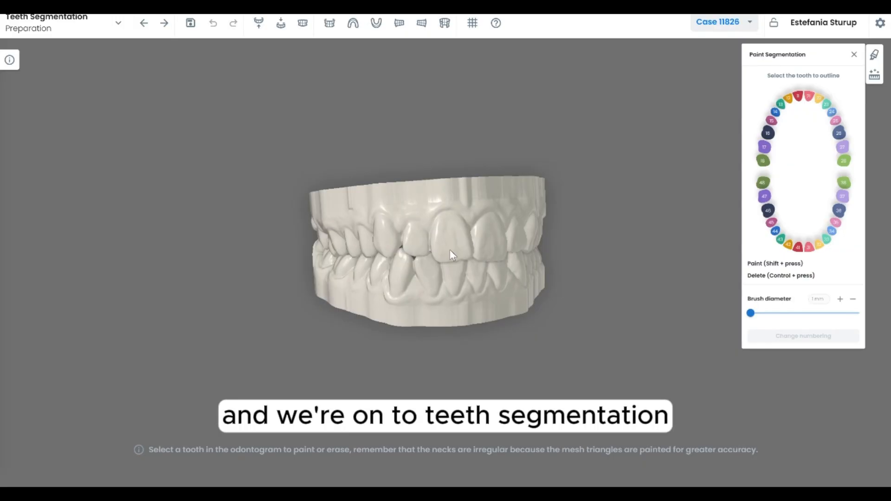
# Review the workflow step list and run automatic tooth detection to segment the teeth
pyautogui.click(126, 29)
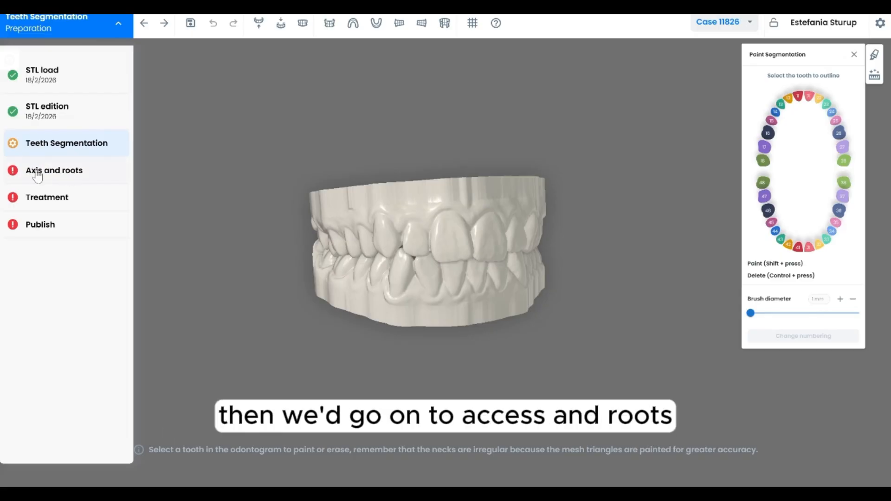
pyautogui.click(117, 32)
pyautogui.moveTo(325, 218); pyautogui.dragTo(397, 232)
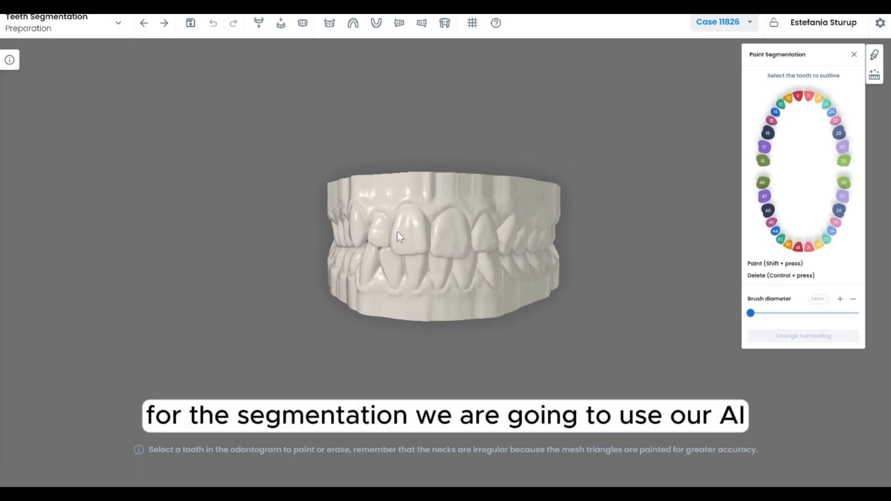
pyautogui.click(876, 81)
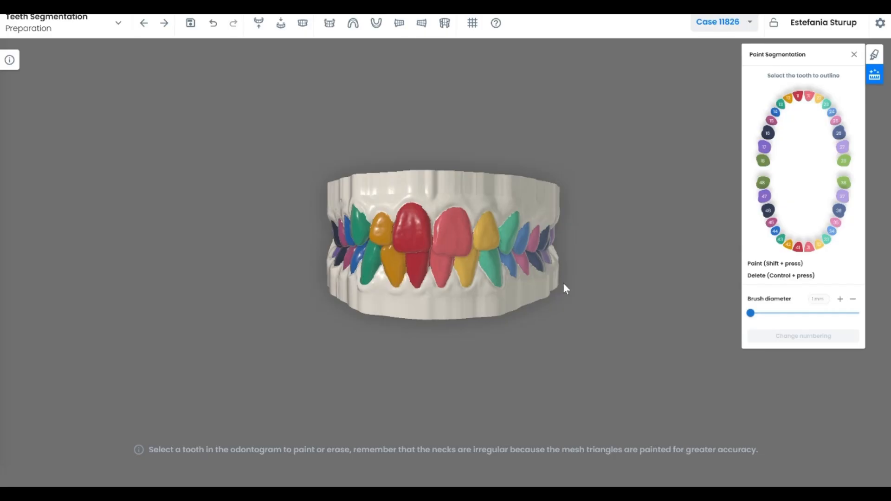
# On the upper jaw, select tooth 18, enlarge the brush diameter to about 4 mm, and paint the rest of its crown
pyautogui.moveTo(563, 289); pyautogui.dragTo(387, 163)
pyautogui.click(260, 25)
pyautogui.moveTo(424, 300); pyautogui.dragTo(453, 248)
pyautogui.click(767, 153)
pyautogui.scroll(2, 460, 279)
pyautogui.moveTo(461, 280); pyautogui.dragTo(558, 256)
pyautogui.scroll(1, 558, 257)
pyautogui.moveTo(751, 208); pyautogui.dragTo(767, 208)
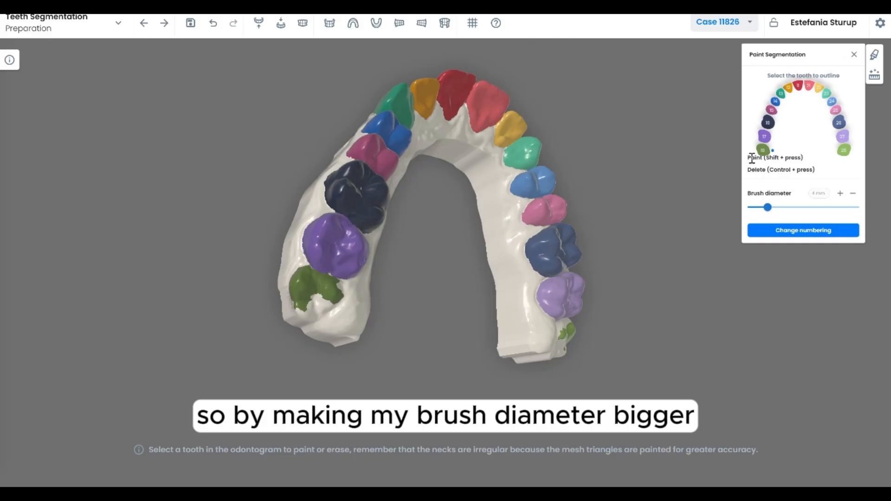
pyautogui.keyDown('shift'); pyautogui.click(324, 301); pyautogui.keyUp('shift')
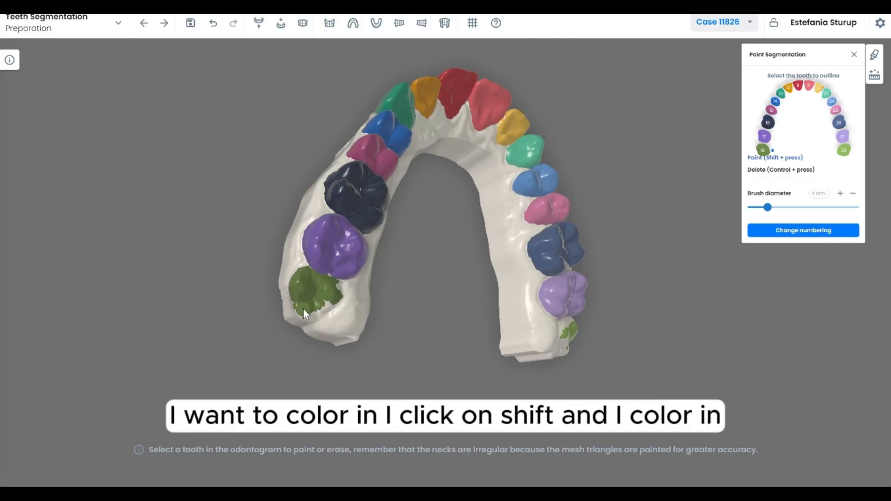
pyautogui.moveTo(332, 306); pyautogui.dragTo(445, 283)
# Select tooth 28 in the odontogram and paint its crown on the upper model
pyautogui.click(844, 154)
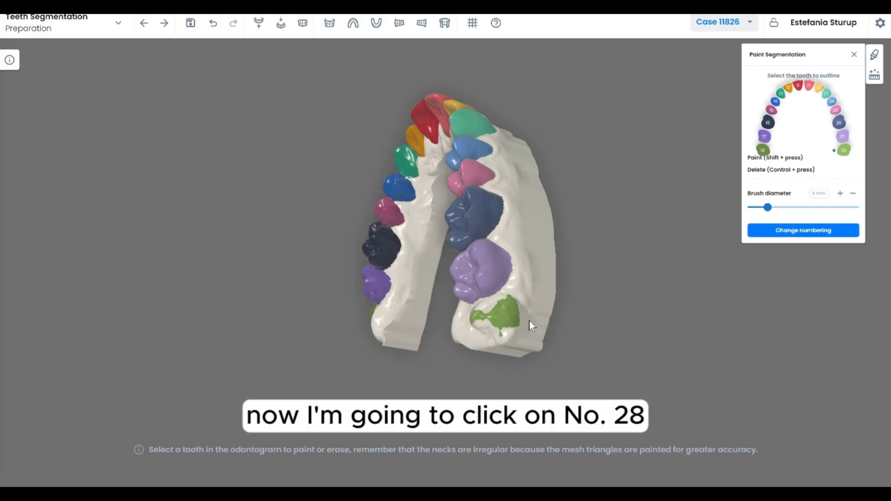
pyautogui.moveTo(514, 327)
pyautogui.keyDown('shift'); pyautogui.mouseDown()
pyautogui.moveTo(491, 327)
pyautogui.moveTo(497, 349)
pyautogui.moveTo(489, 319)
pyautogui.moveTo(505, 324)
pyautogui.mouseUp(); pyautogui.keyUp('shift')
pyautogui.moveTo(514, 371)
pyautogui.mouseDown()
pyautogui.moveTo(534, 324)
pyautogui.moveTo(517, 326)
pyautogui.moveTo(530, 275)
pyautogui.mouseUp()
pyautogui.scroll(3, 534, 277)
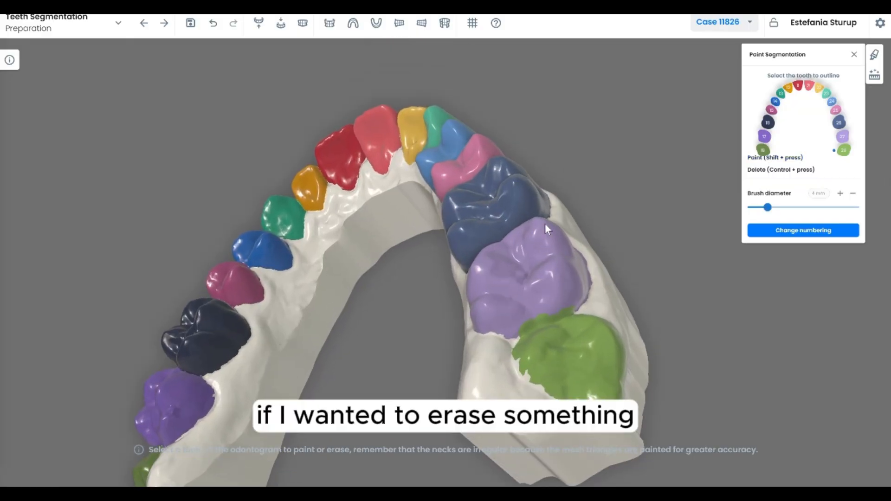
# Select tooth 27 and touch up its outline with a 0.5 mm brush
pyautogui.click(846, 138)
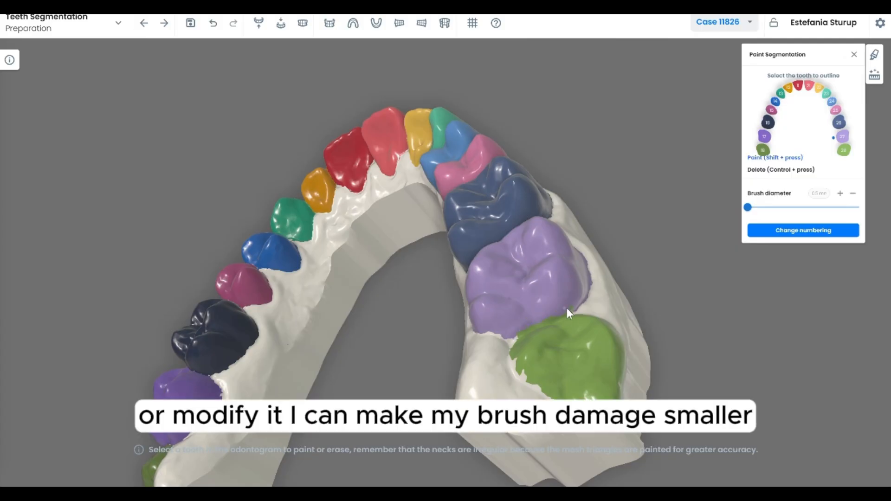
pyautogui.scroll(-4, 517, 333)
pyautogui.moveTo(396, 249); pyautogui.dragTo(436, 266)
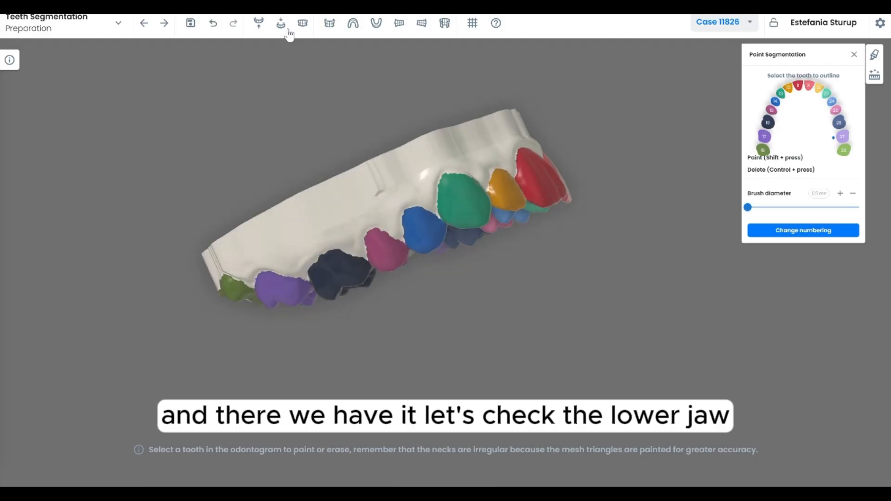
# Check the lower jaw segmentation and advance to the Axis and roots step
pyautogui.click(282, 29)
pyautogui.moveTo(375, 228); pyautogui.dragTo(398, 274)
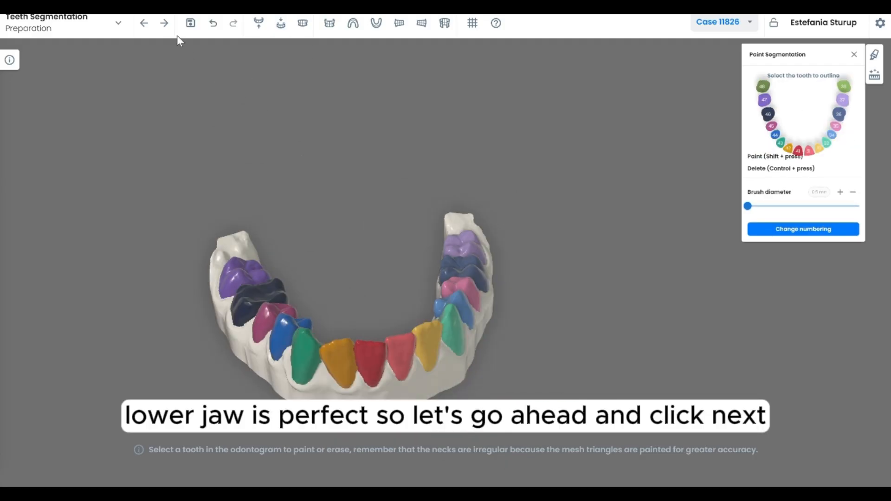
pyautogui.click(173, 36)
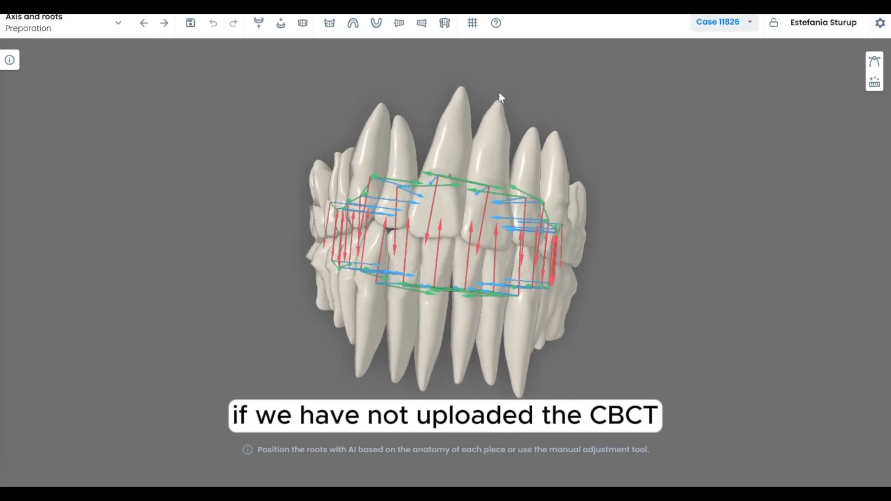
# Position the roots with AI, then switch to manual adjustment and reorient an upper incisor's root
pyautogui.click(874, 83)
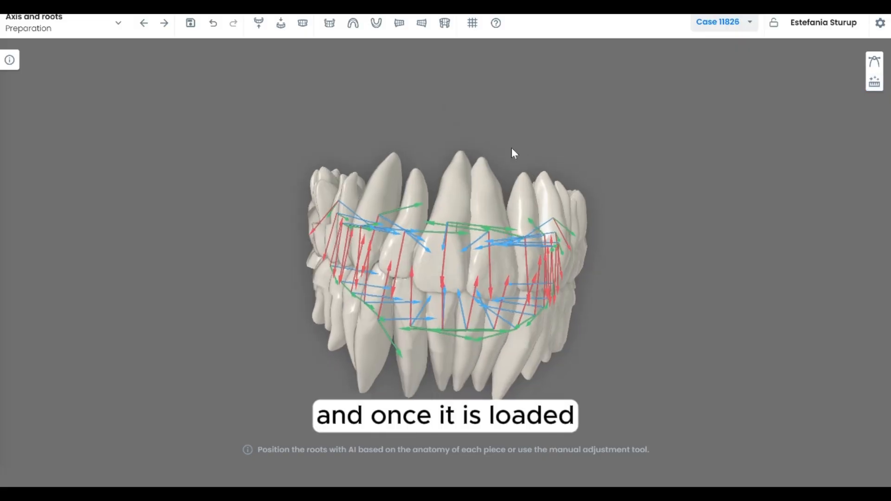
pyautogui.click(875, 61)
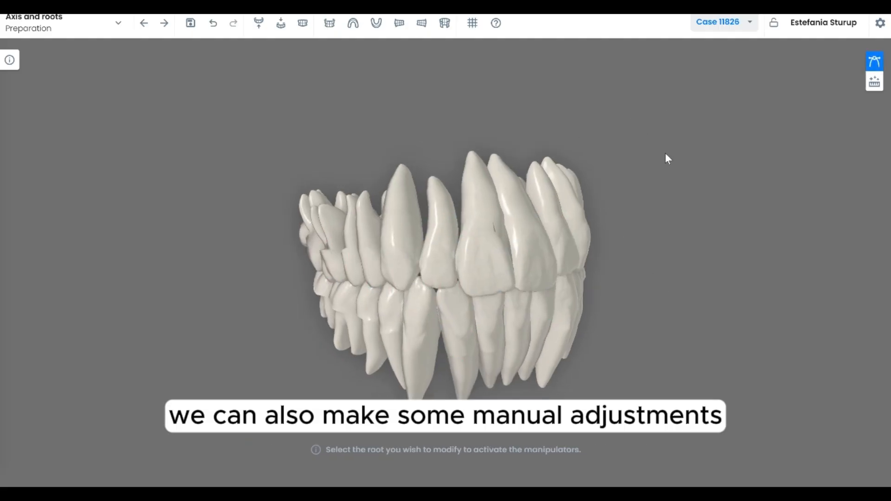
pyautogui.click(430, 235)
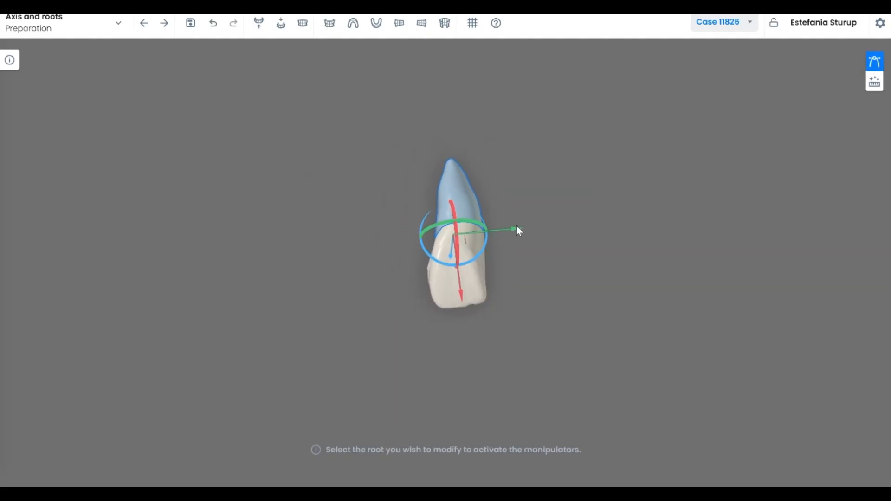
pyautogui.moveTo(512, 229); pyautogui.dragTo(507, 229)
pyautogui.moveTo(457, 303); pyautogui.dragTo(465, 318)
pyautogui.click(501, 274)
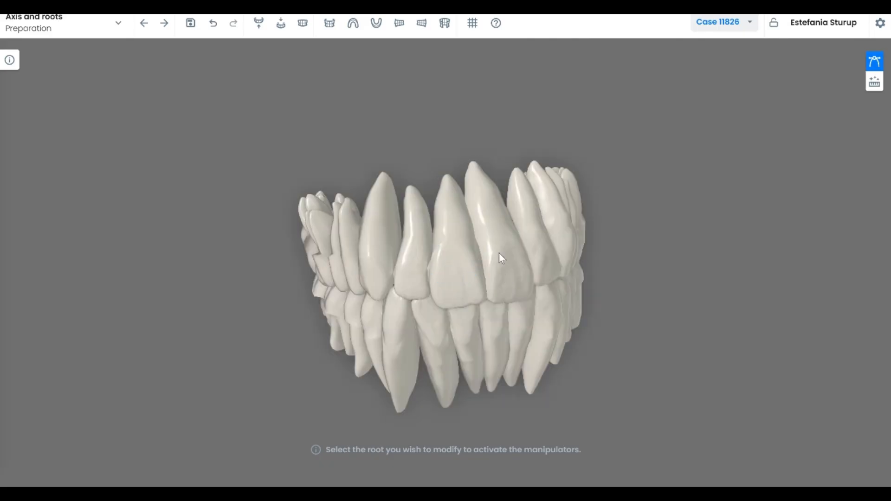
# Adjust another incisor root's orientation and advance to the Treatment step
pyautogui.click(500, 272)
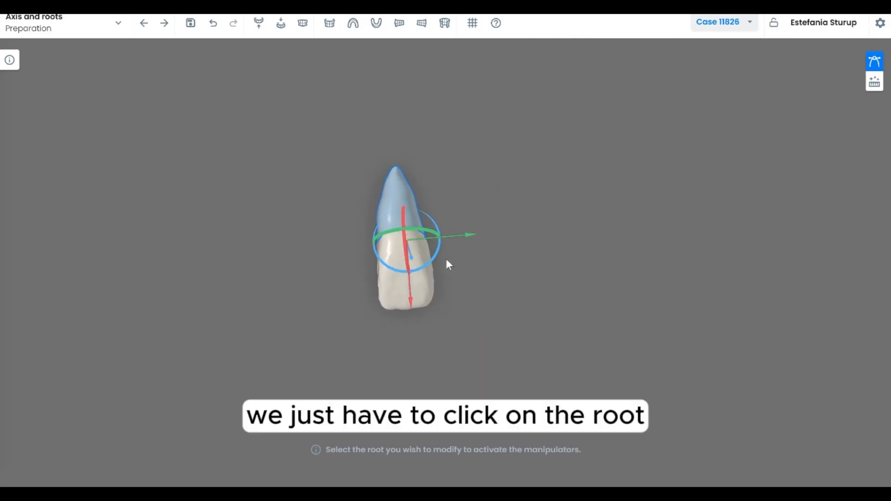
pyautogui.click(446, 319)
pyautogui.moveTo(452, 319); pyautogui.dragTo(502, 315, button='middle')
pyautogui.click(505, 320)
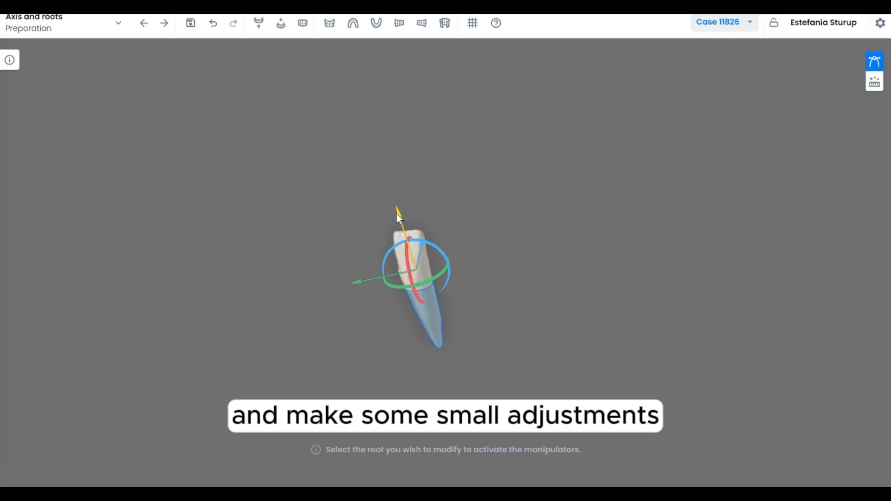
pyautogui.click(430, 216)
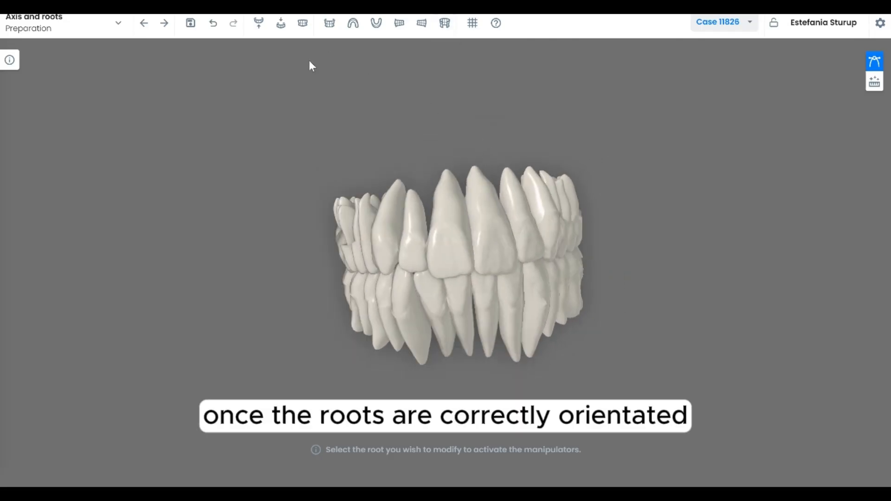
pyautogui.click(166, 26)
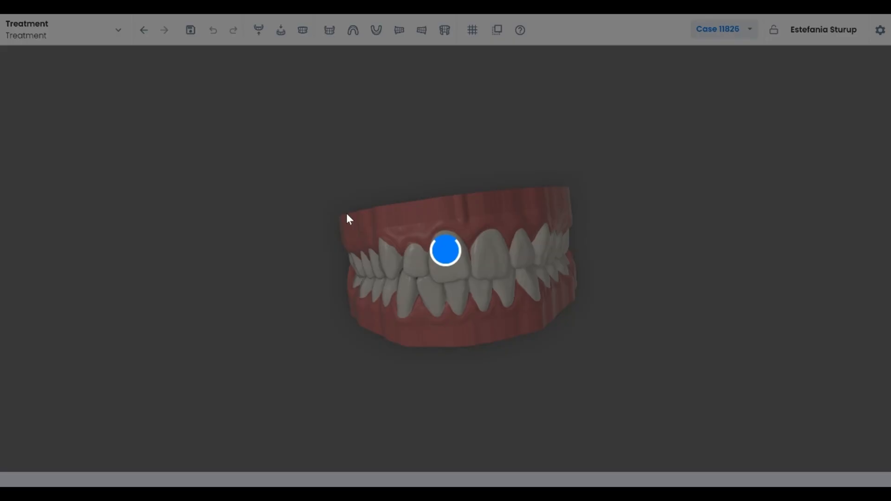
# Cycle through the preset jaw views and toggle the measurement grid on and off
pyautogui.moveTo(346, 213); pyautogui.dragTo(437, 228)
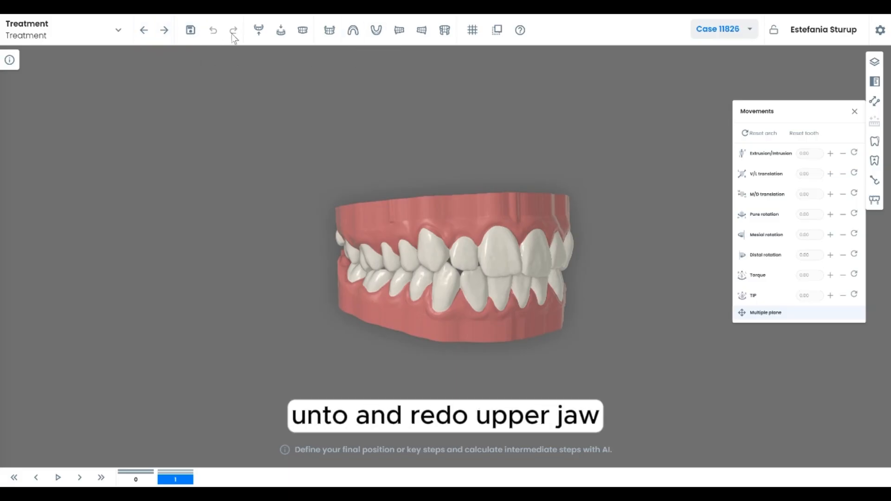
pyautogui.click(258, 33)
pyautogui.click(281, 34)
pyautogui.click(303, 32)
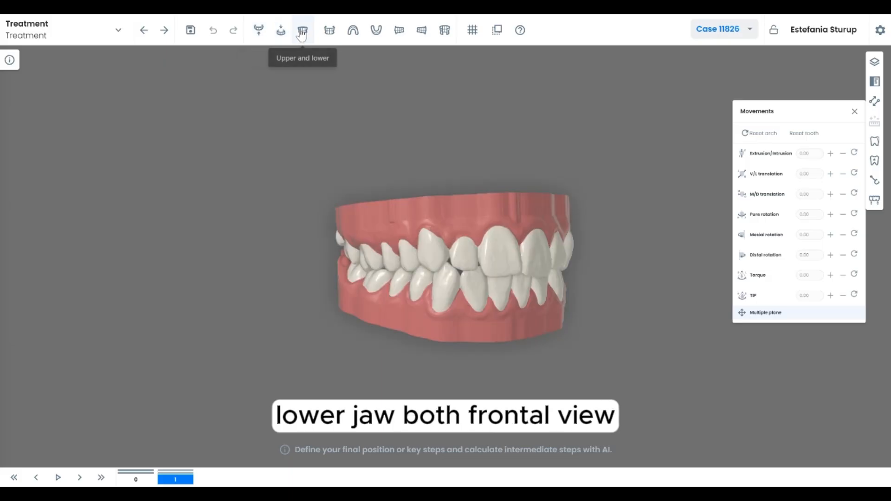
pyautogui.click(330, 31)
pyautogui.click(353, 31)
pyautogui.click(376, 31)
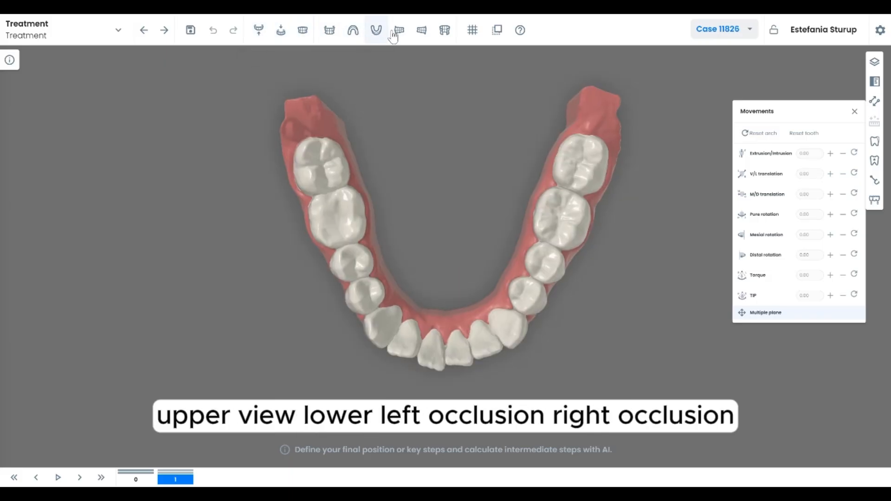
pyautogui.click(400, 33)
pyautogui.click(421, 30)
pyautogui.click(444, 31)
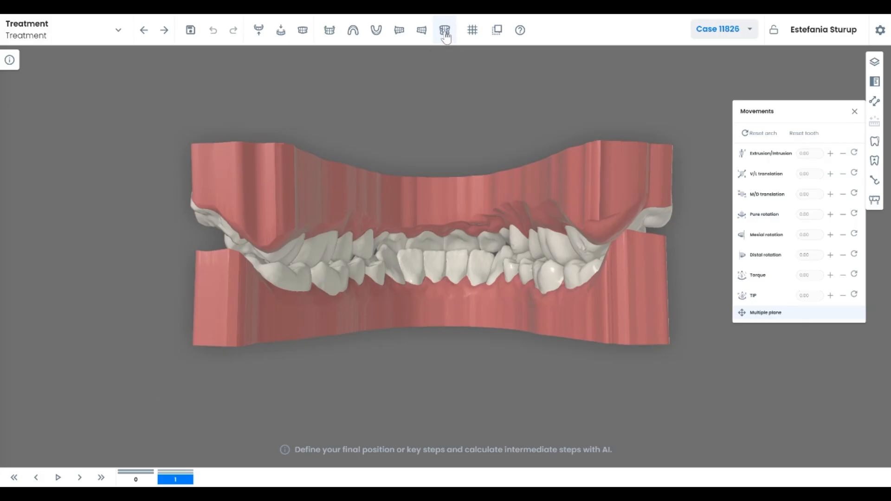
pyautogui.click(330, 30)
pyautogui.click(472, 30)
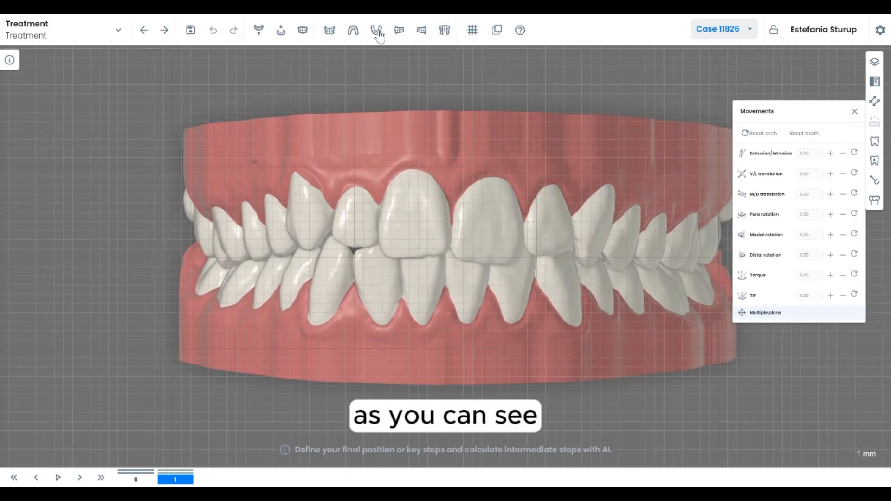
pyautogui.click(472, 30)
pyautogui.click(472, 39)
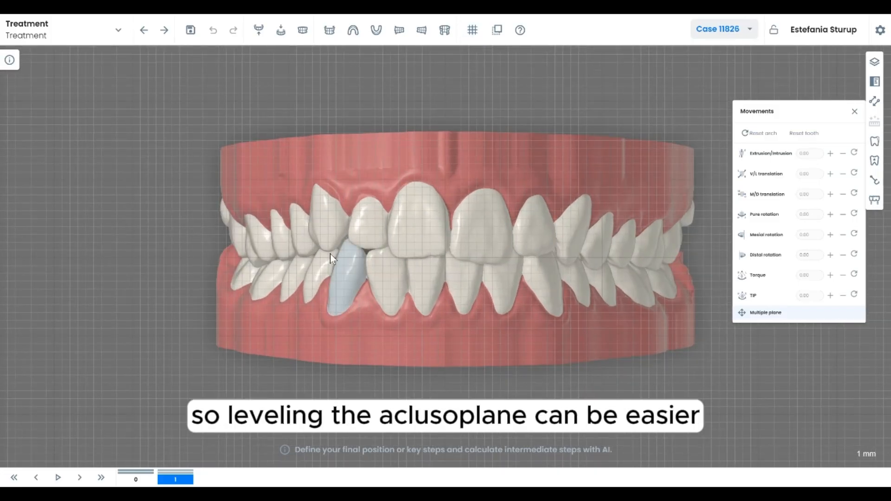
pyautogui.click(473, 37)
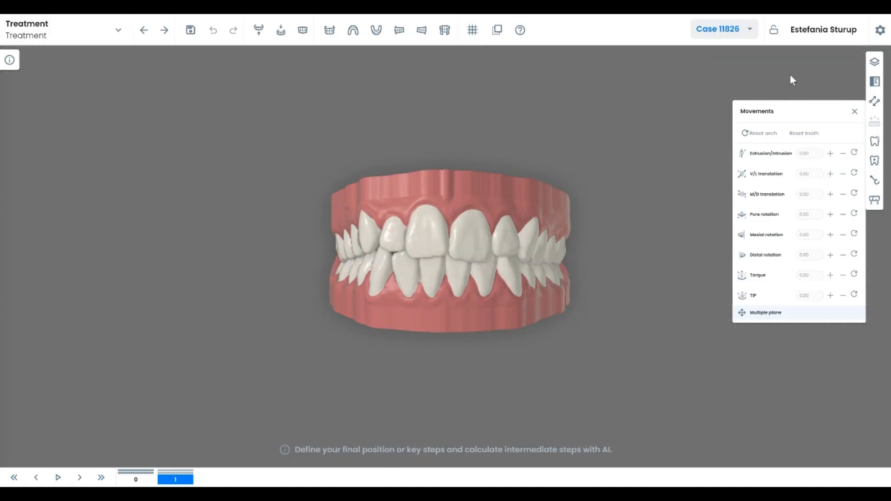
# Extract upper third molar 18 in all steps
pyautogui.moveTo(399, 201); pyautogui.dragTo(592, 228)
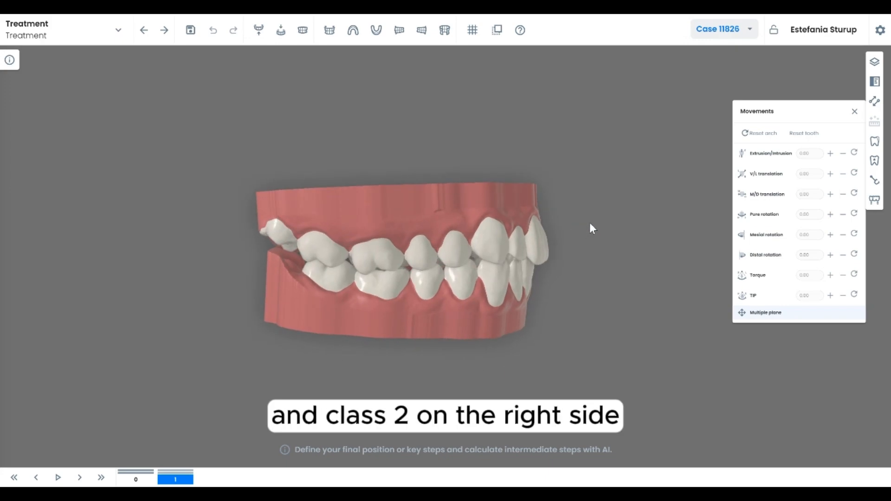
pyautogui.click(259, 40)
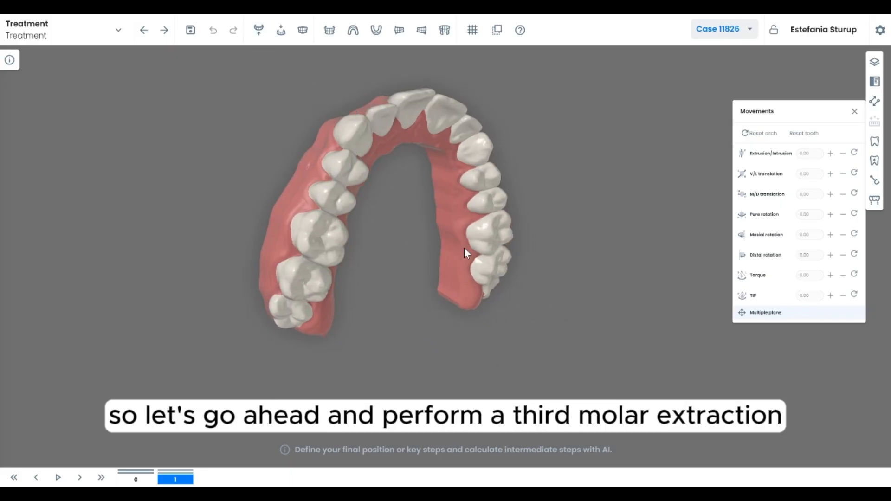
pyautogui.moveTo(337, 337); pyautogui.dragTo(313, 350)
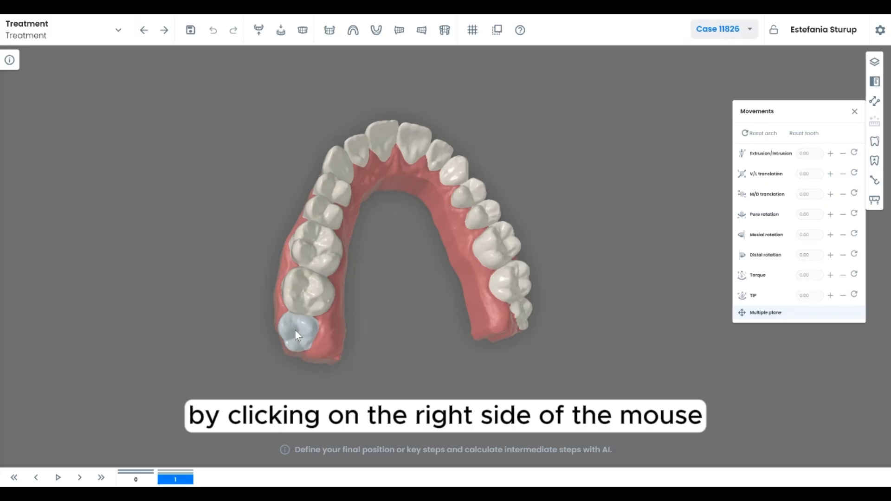
pyautogui.rightClick(295, 331)
pyautogui.click(312, 341)
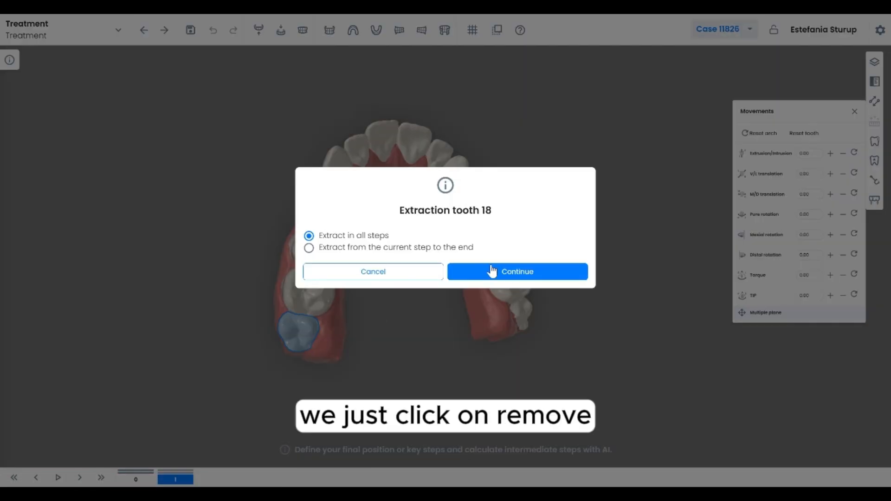
pyautogui.click(515, 274)
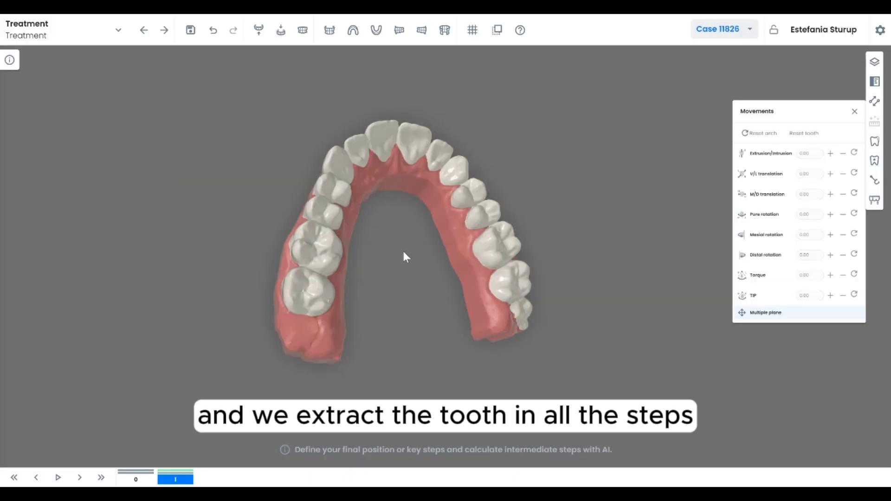
# Select the five upper right posterior teeth and set their M/D translation to -2
pyautogui.click(302, 29)
pyautogui.moveTo(446, 180)
pyautogui.mouseDown()
pyautogui.moveTo(435, 185)
pyautogui.moveTo(444, 175)
pyautogui.mouseUp()
pyautogui.moveTo(415, 206); pyautogui.dragTo(493, 187)
pyautogui.click(398, 250)
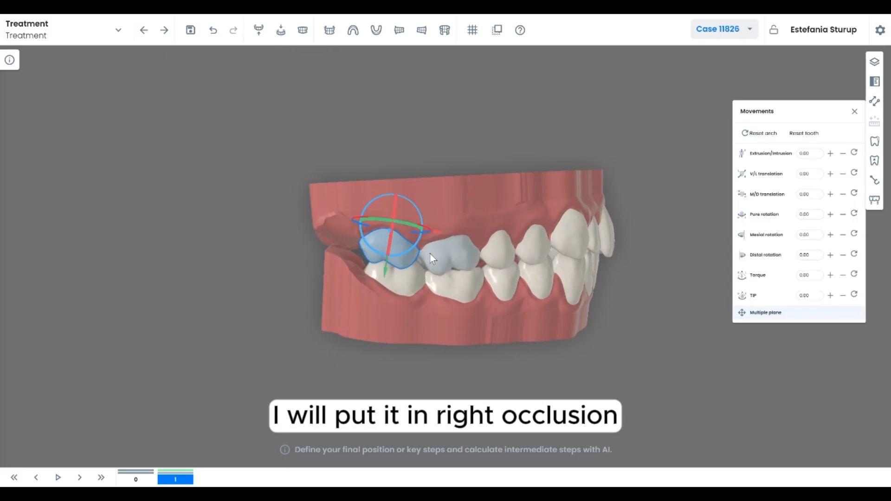
pyautogui.keyDown('ctrl'); pyautogui.click(436, 256); pyautogui.keyUp('ctrl')
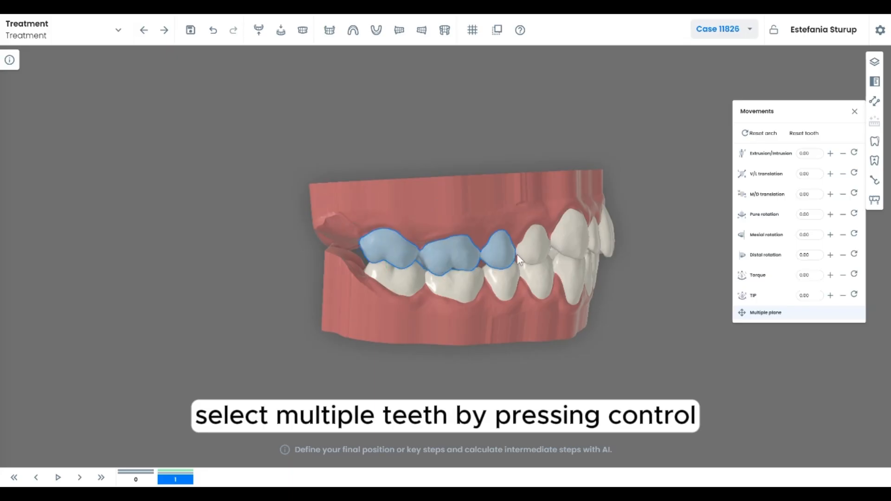
pyautogui.keyDown('ctrl'); pyautogui.click(574, 249); pyautogui.keyUp('ctrl')
pyautogui.click(819, 197)
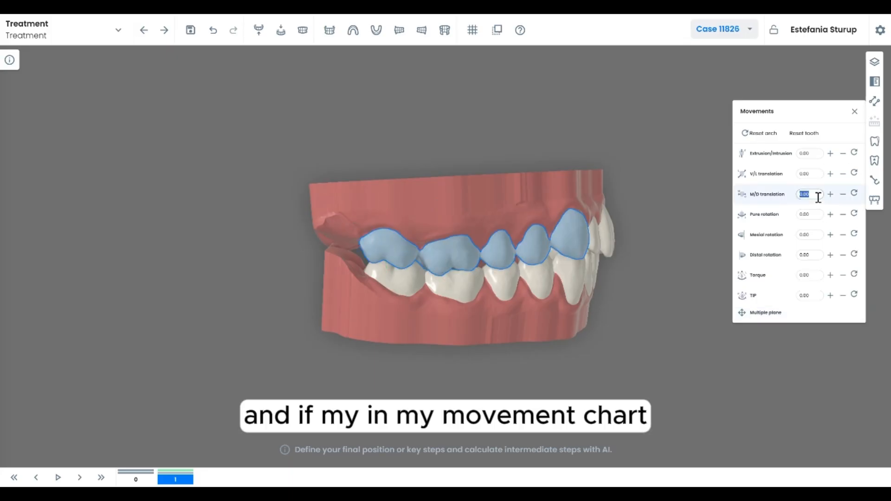
pyautogui.write('-2')
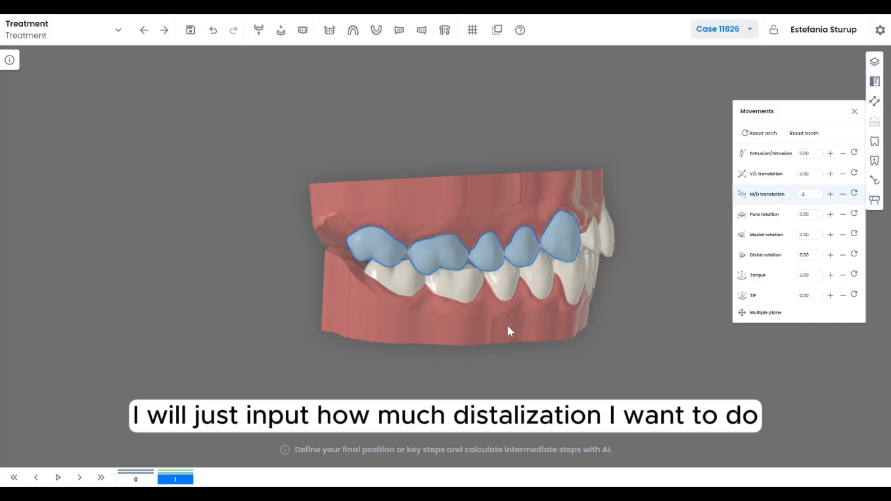
# Open the layers and show the interdental distances
pyautogui.moveTo(509, 328); pyautogui.dragTo(501, 324)
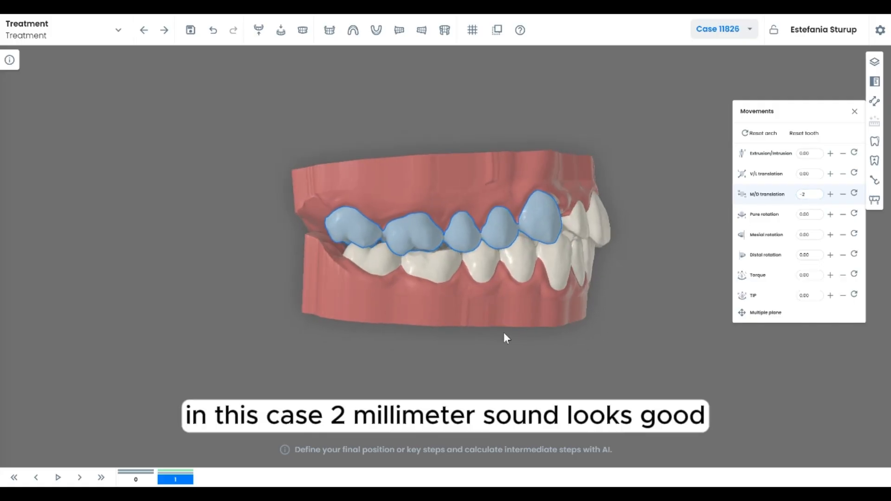
pyautogui.click(874, 62)
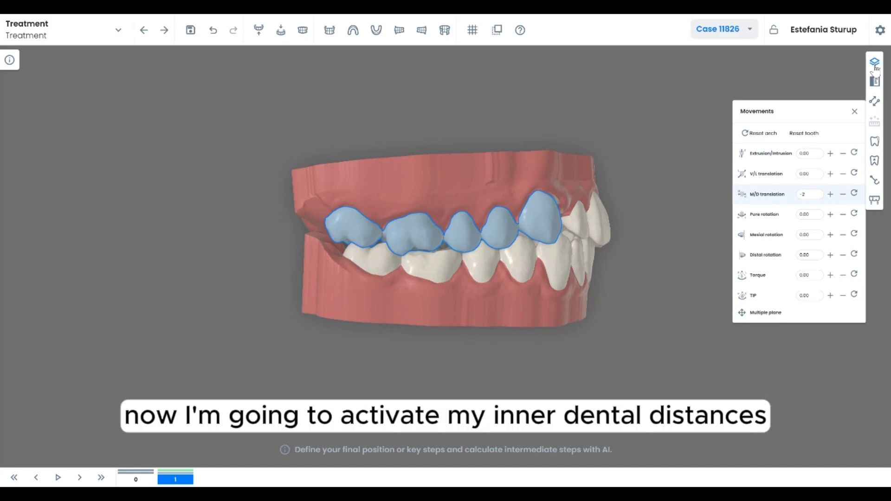
pyautogui.click(842, 157)
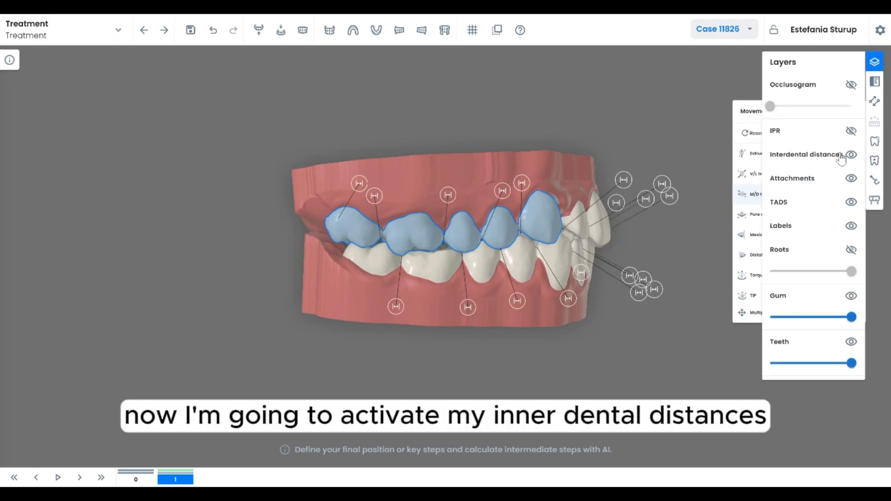
# Reposition the selected upper right posterior teeth, reducing their M/D translation and moving one with the gizmo to clear collisions
pyautogui.click(413, 250)
pyautogui.moveTo(439, 235); pyautogui.dragTo(458, 227)
pyautogui.click(843, 196)
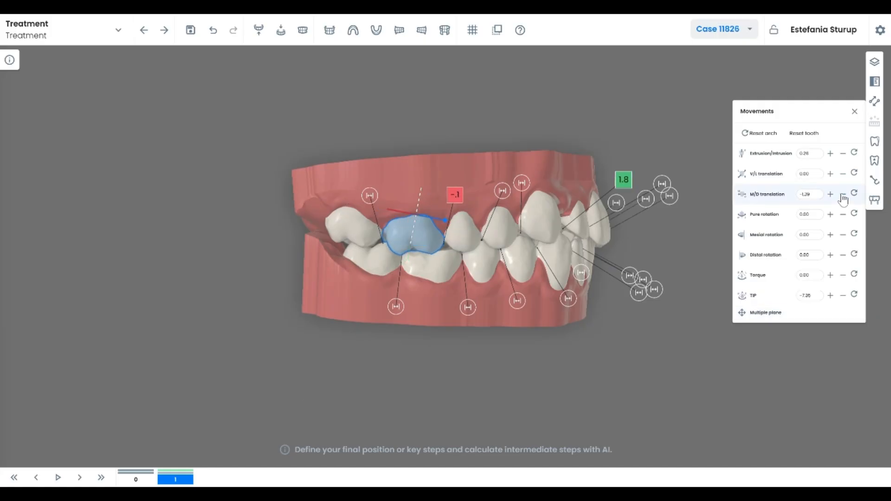
pyautogui.click(550, 230)
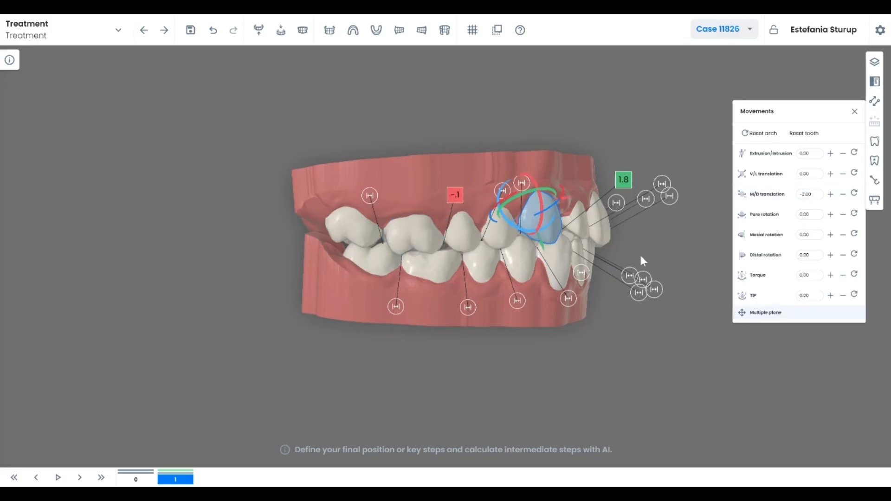
pyautogui.moveTo(547, 230); pyautogui.dragTo(498, 219)
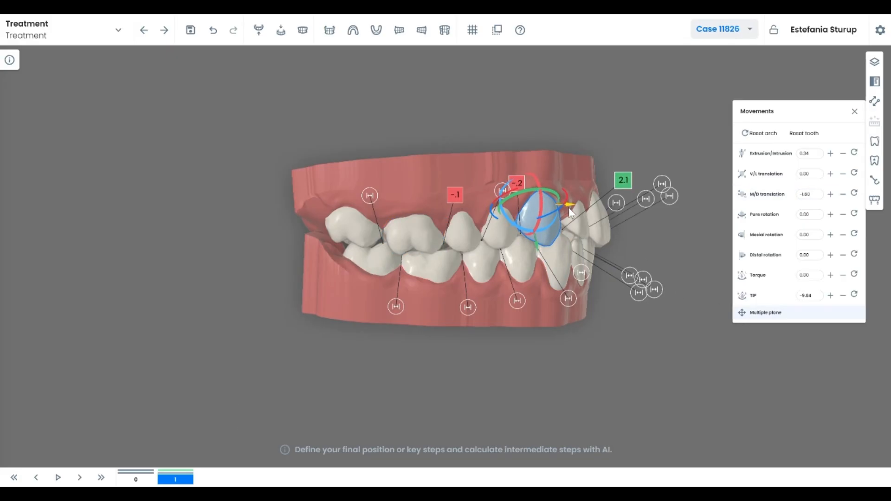
pyautogui.moveTo(569, 208); pyautogui.dragTo(572, 208)
pyautogui.click(841, 196)
# Switch to the occlusal upper arch view and reposition a right posterior tooth using the multiple-plane gizmo and torque
pyautogui.click(259, 30)
pyautogui.moveTo(322, 132); pyautogui.dragTo(411, 211)
pyautogui.click(326, 256)
pyautogui.click(764, 312)
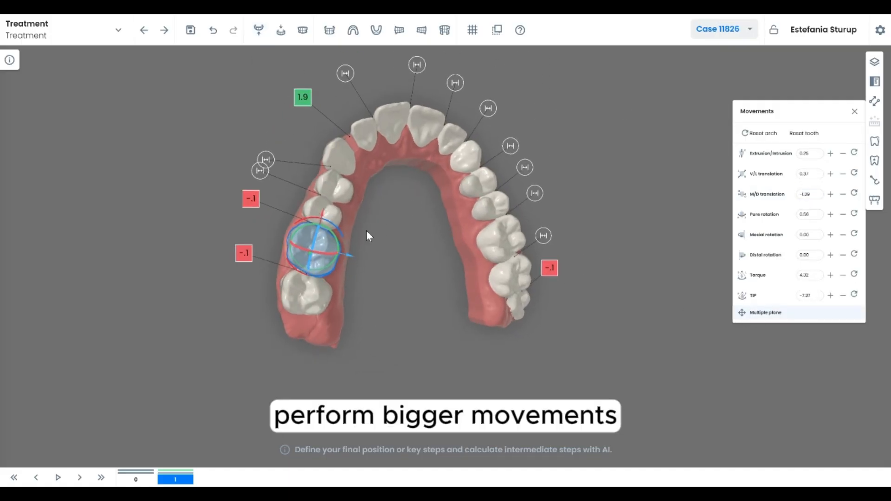
pyautogui.click(343, 213)
pyautogui.moveTo(353, 224); pyautogui.dragTo(373, 179)
pyautogui.click(344, 188)
pyautogui.click(746, 275)
pyautogui.click(743, 315)
# Adjust an upper right anterior tooth by stepping its V/L translation, rotation and M/D translation values
pyautogui.click(337, 153)
pyautogui.click(310, 292)
pyautogui.click(830, 174)
pyautogui.moveTo(409, 232)
pyautogui.mouseDown()
pyautogui.moveTo(410, 253)
pyautogui.moveTo(413, 232)
pyautogui.mouseUp()
pyautogui.click(322, 214)
pyautogui.click(764, 214)
pyautogui.click(830, 194)
pyautogui.click(830, 194)
pyautogui.click(830, 194)
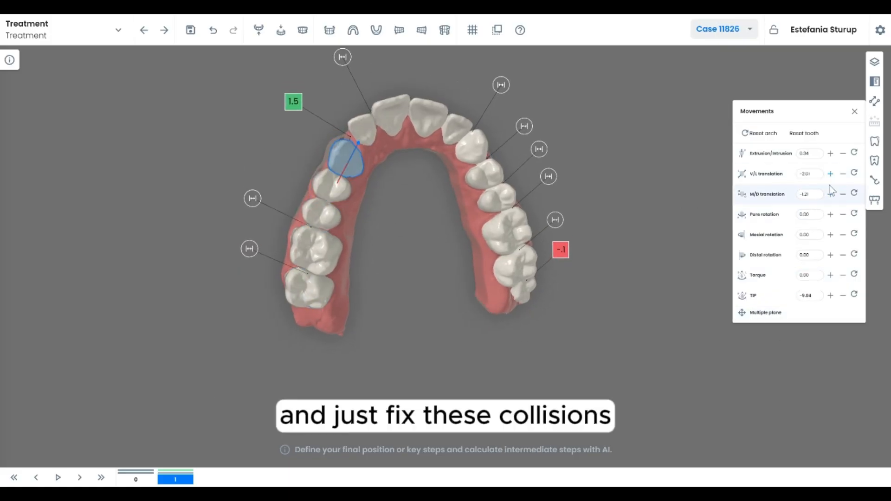
# Increase the upper right canine's V/L translation and rotate it with the gizmo to fix the collision
pyautogui.click(831, 173)
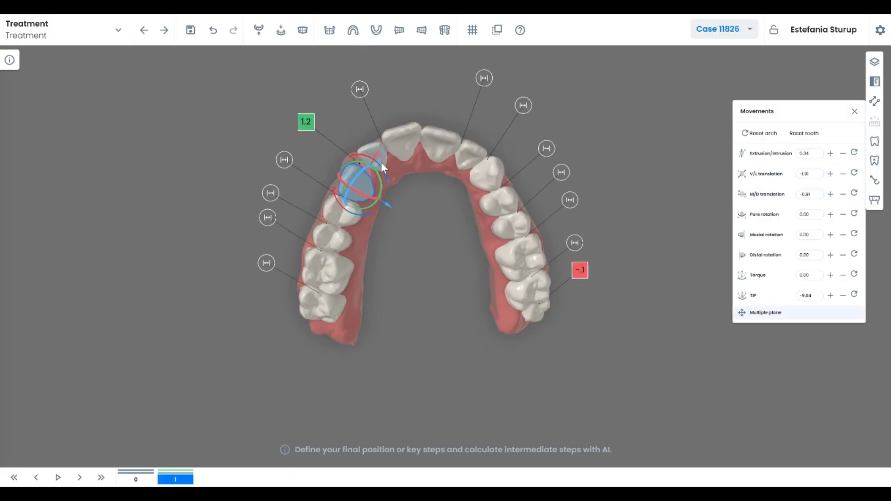
pyautogui.moveTo(390, 167); pyautogui.dragTo(399, 170)
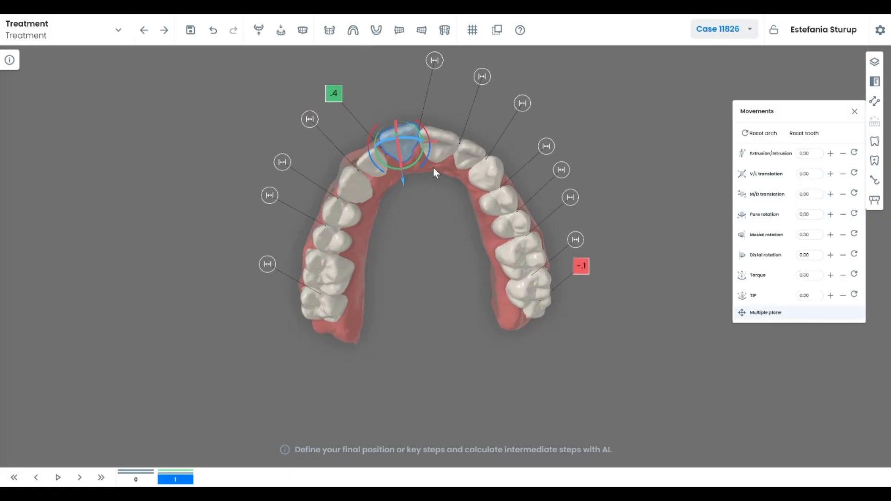
pyautogui.moveTo(398, 181); pyautogui.dragTo(400, 183)
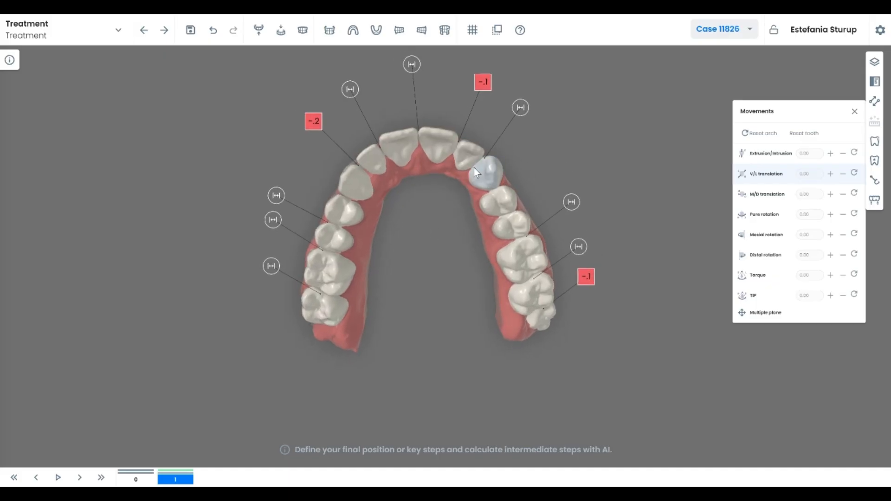
# Select an upper left premolar with the multiple-plane gizmo and set its V/L translation to 0.3
pyautogui.click(469, 159)
pyautogui.scroll(3, 425, 298)
pyautogui.moveTo(425, 299); pyautogui.dragTo(428, 308)
pyautogui.click(766, 312)
pyautogui.moveTo(472, 209); pyautogui.dragTo(470, 256)
pyautogui.click(511, 237)
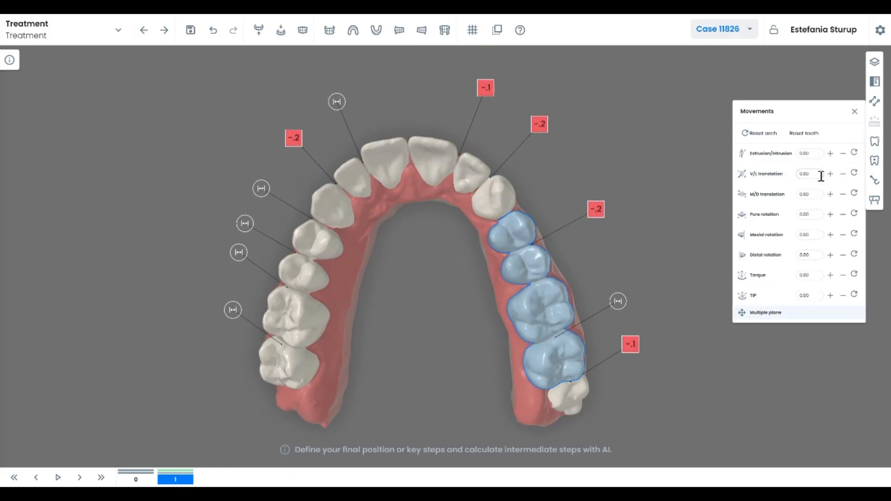
pyautogui.click(821, 176)
pyautogui.write('0.3')
pyautogui.click(447, 273)
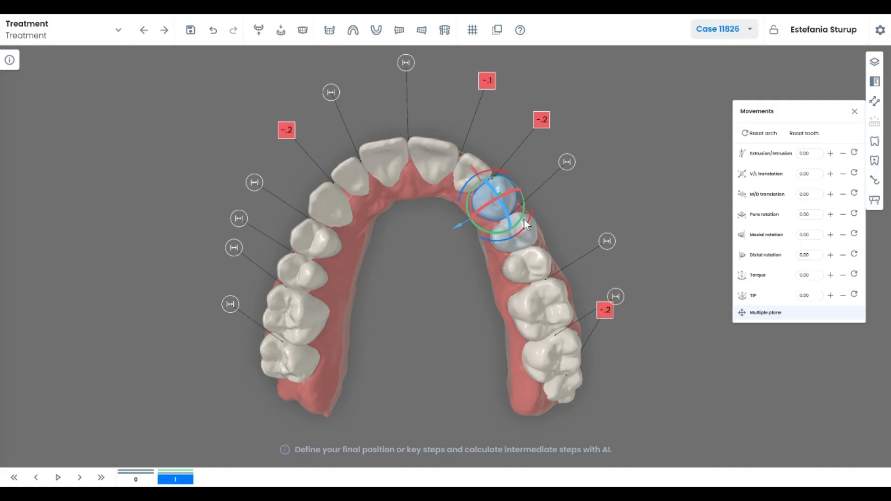
# Select the upper left canine, rotate it with the gizmo and step its V/L translation up
pyautogui.moveTo(494, 204); pyautogui.dragTo(512, 190)
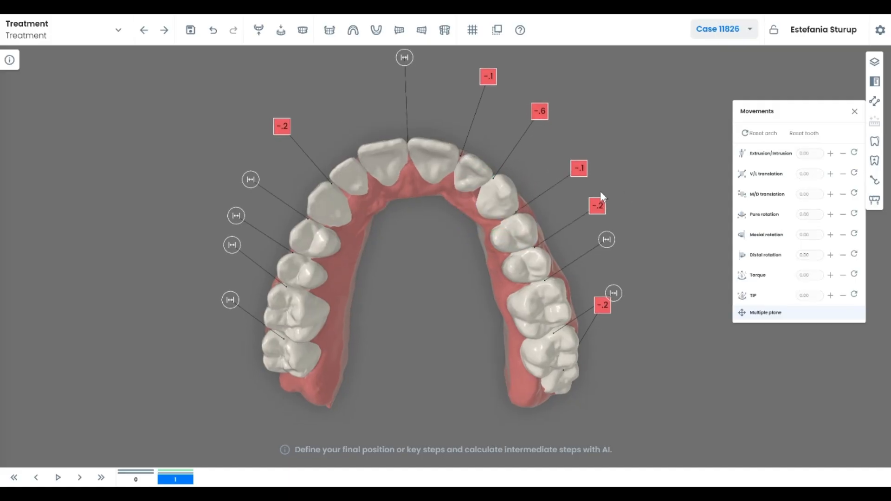
pyautogui.click(472, 171)
pyautogui.moveTo(471, 171); pyautogui.dragTo(596, 194)
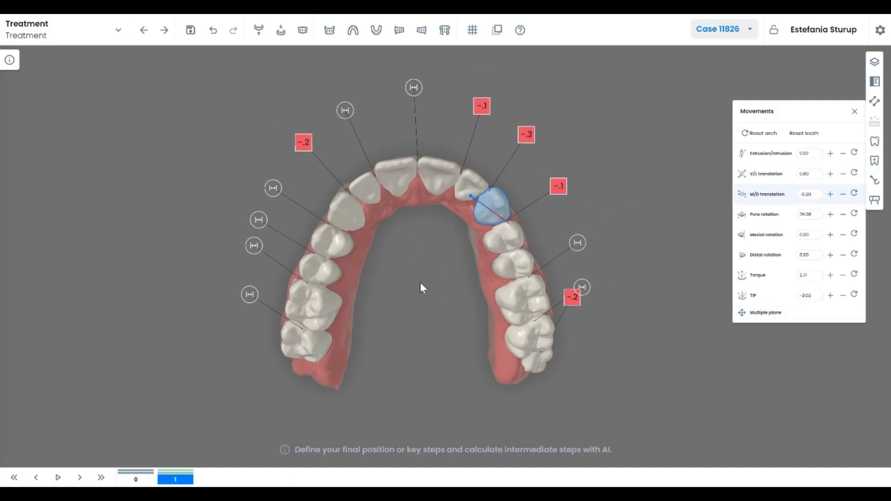
pyautogui.moveTo(332, 242); pyautogui.dragTo(503, 232)
pyautogui.click(831, 174)
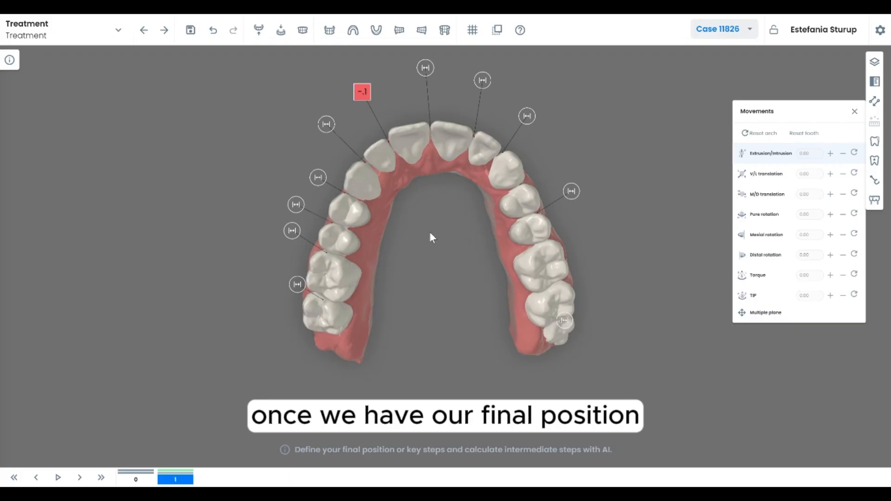
# Compare step 0 with step 1, then calculate intermediate steps using the Normal protocol
pyautogui.click(135, 481)
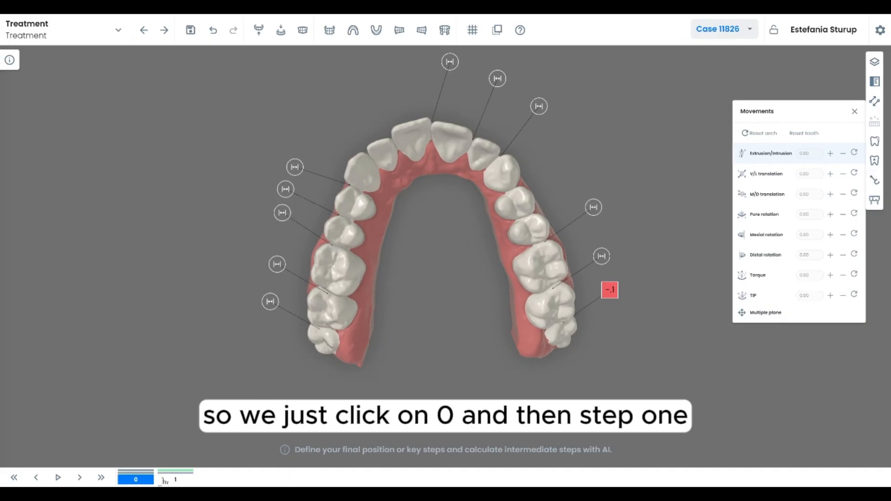
pyautogui.click(176, 481)
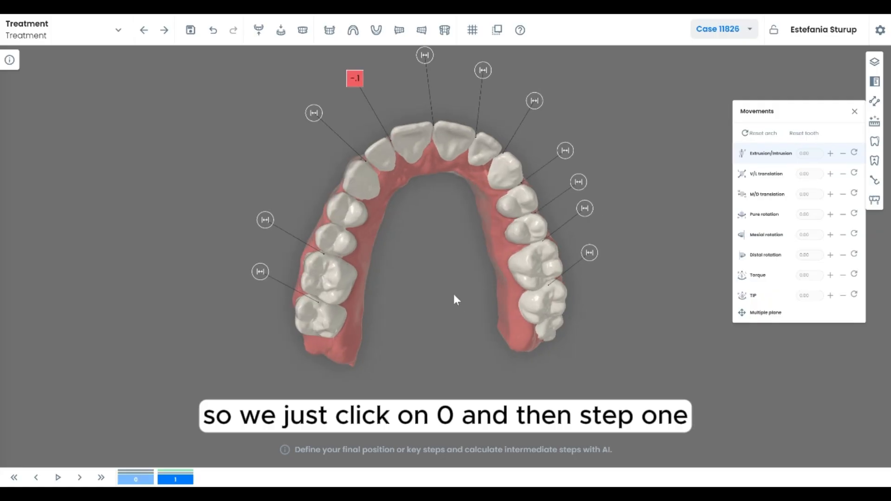
pyautogui.click(874, 121)
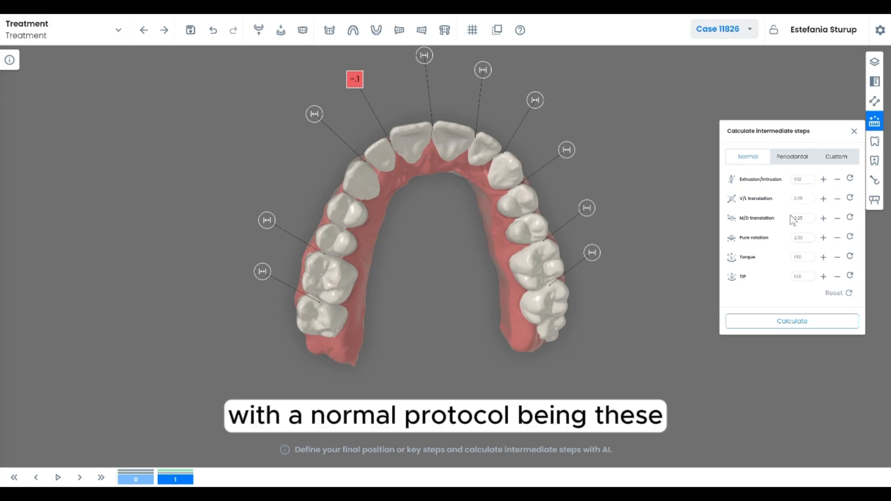
pyautogui.click(802, 161)
pyautogui.click(834, 161)
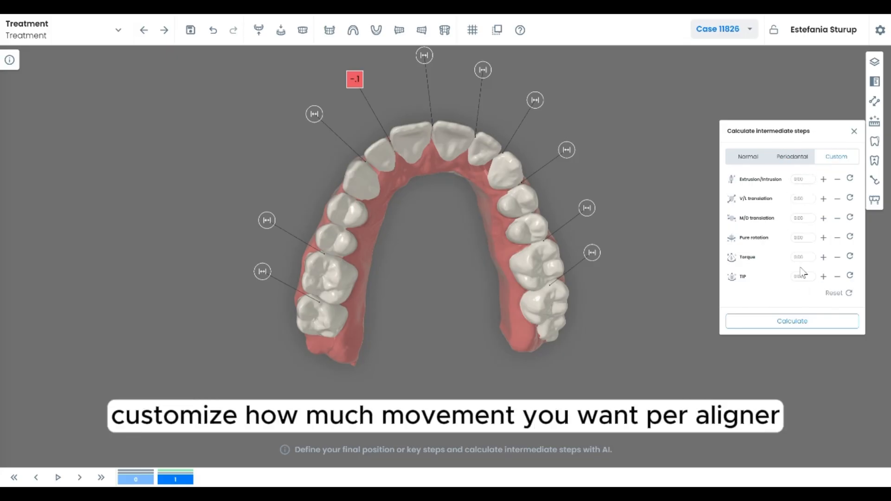
pyautogui.click(748, 158)
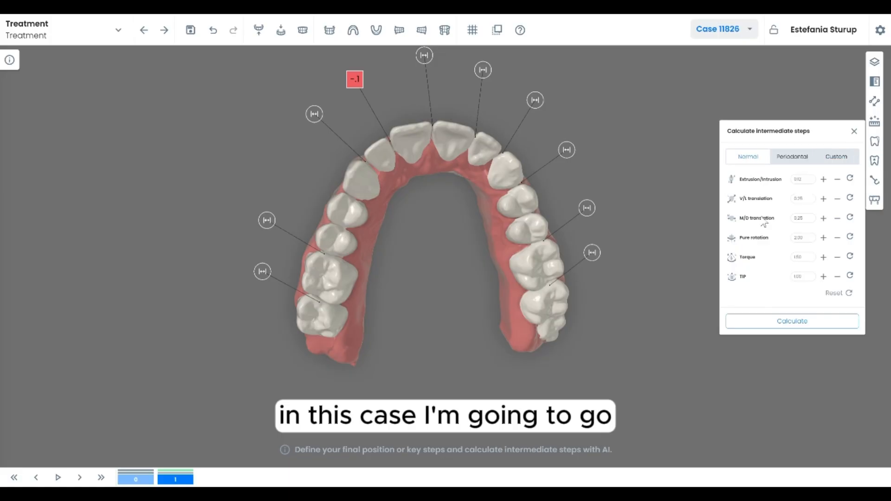
pyautogui.click(792, 323)
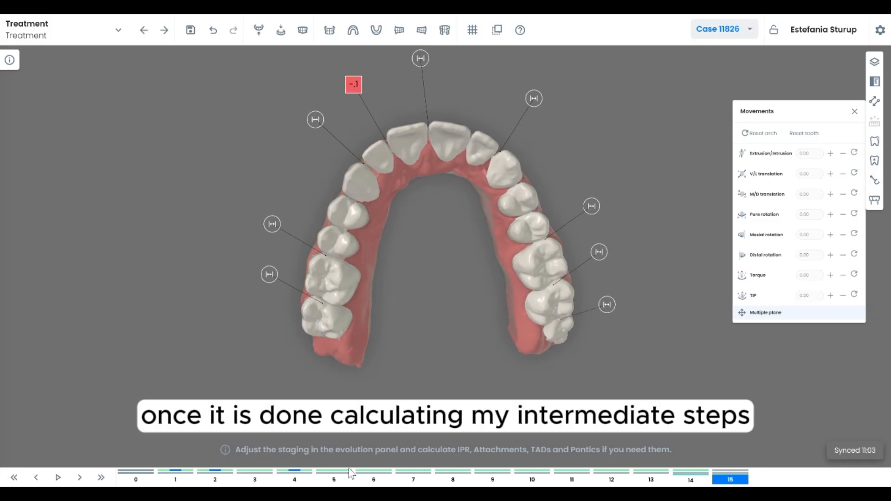
# Open the Evolution panel
pyautogui.click(876, 88)
pyautogui.click(817, 110)
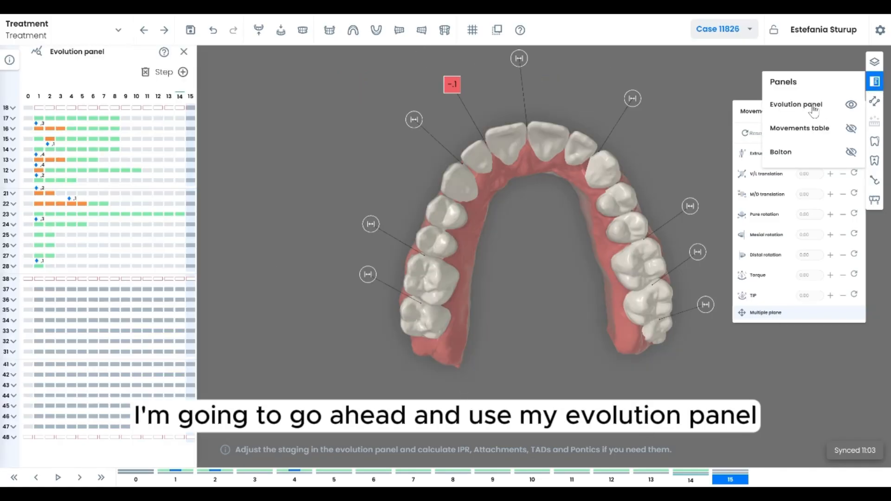
pyautogui.moveTo(534, 212); pyautogui.dragTo(509, 214)
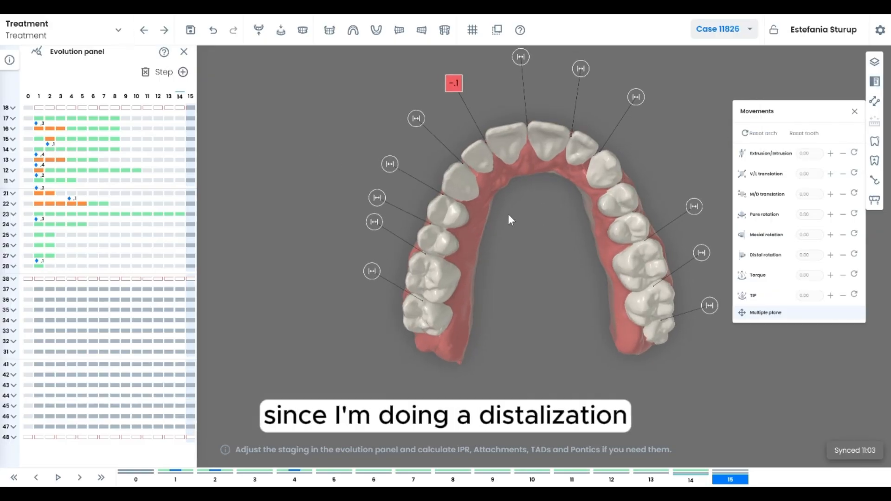
# Add steps to the treatment until it contains 25 aligners
pyautogui.click(184, 73)
pyautogui.click(194, 73)
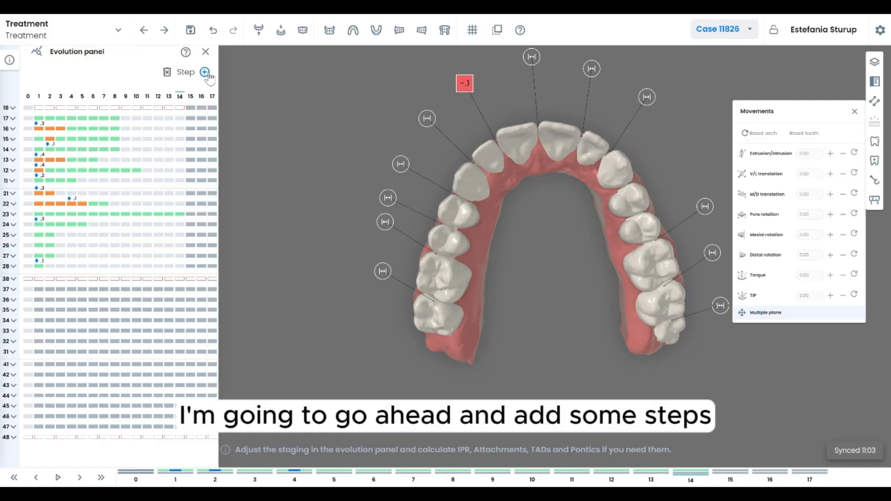
pyautogui.click(204, 72)
pyautogui.click(215, 73)
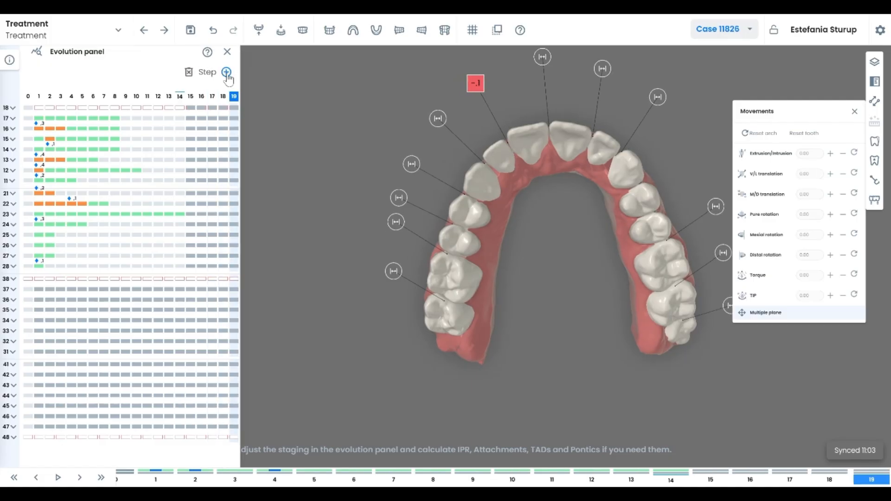
pyautogui.click(227, 73)
pyautogui.click(237, 72)
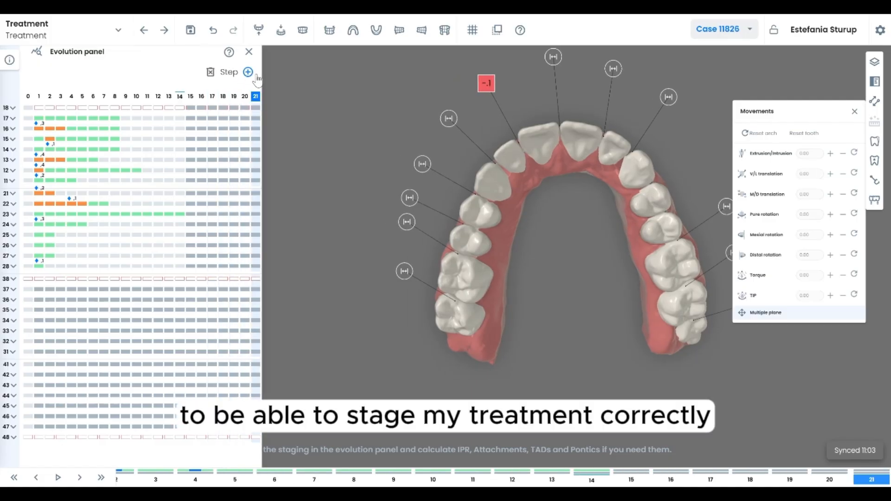
pyautogui.click(248, 73)
pyautogui.click(259, 73)
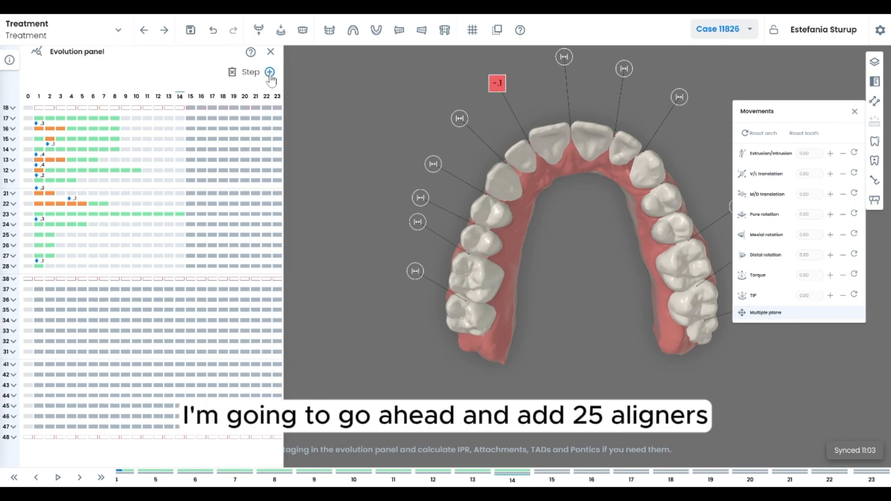
pyautogui.click(270, 72)
pyautogui.click(280, 72)
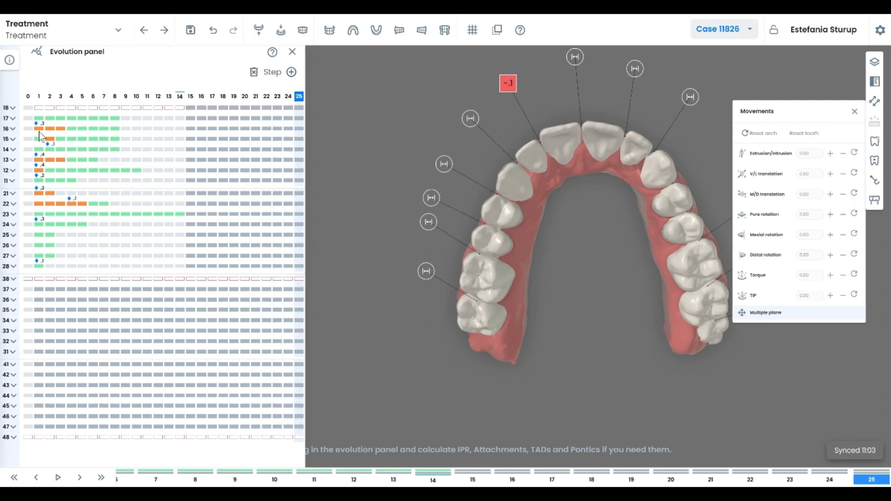
# Stagger the upper teeth movement bars in the evolution panel so the teeth move sequentially across the aligners
pyautogui.moveTo(39, 129); pyautogui.dragTo(166, 161)
pyautogui.moveTo(49, 170); pyautogui.dragTo(148, 169)
pyautogui.moveTo(51, 182); pyautogui.dragTo(237, 193)
pyautogui.moveTo(39, 204); pyautogui.dragTo(239, 205)
pyautogui.click(28, 96)
pyautogui.moveTo(45, 214); pyautogui.dragTo(76, 215)
pyautogui.click(138, 97)
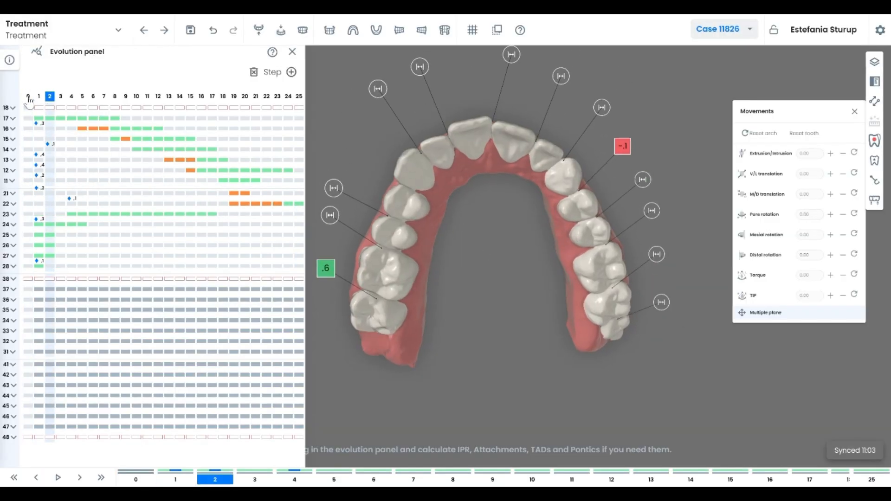
# Shift the upper anterior teeth staging to later aligners and select an upper lateral incisor at the final step
pyautogui.press('End')
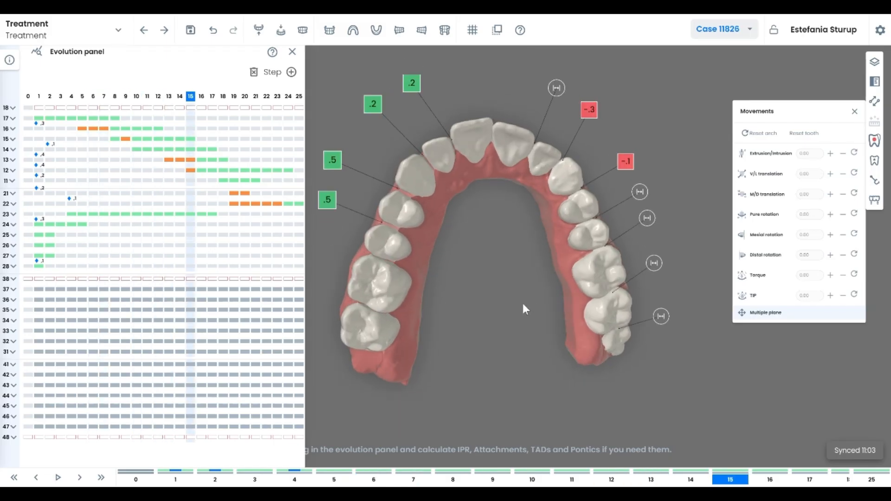
pyautogui.moveTo(179, 89); pyautogui.dragTo(221, 197)
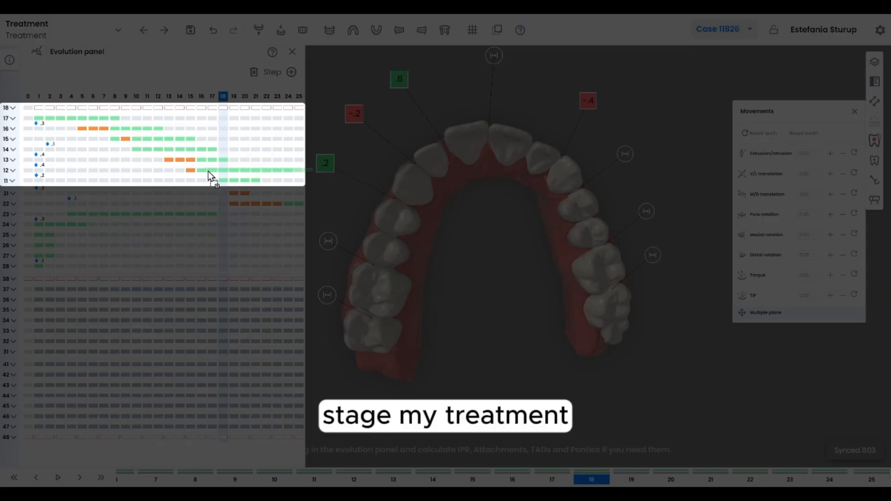
pyautogui.click(201, 99)
pyautogui.press('End')
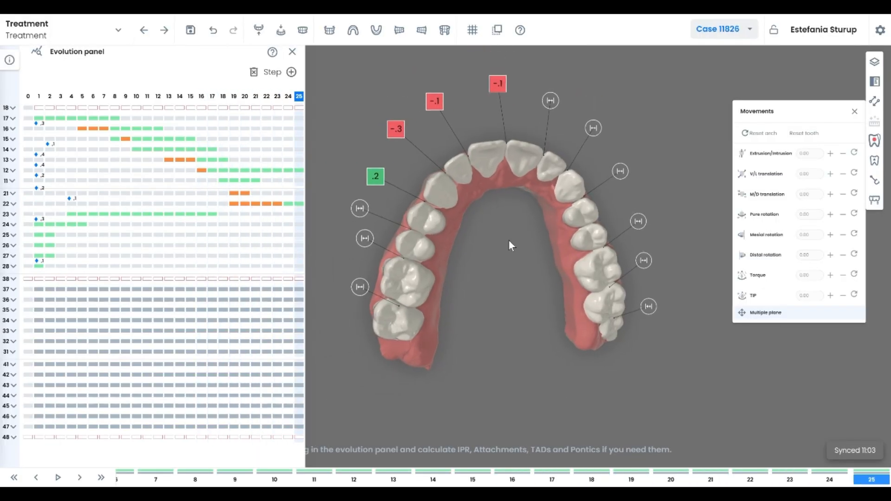
pyautogui.click(442, 188)
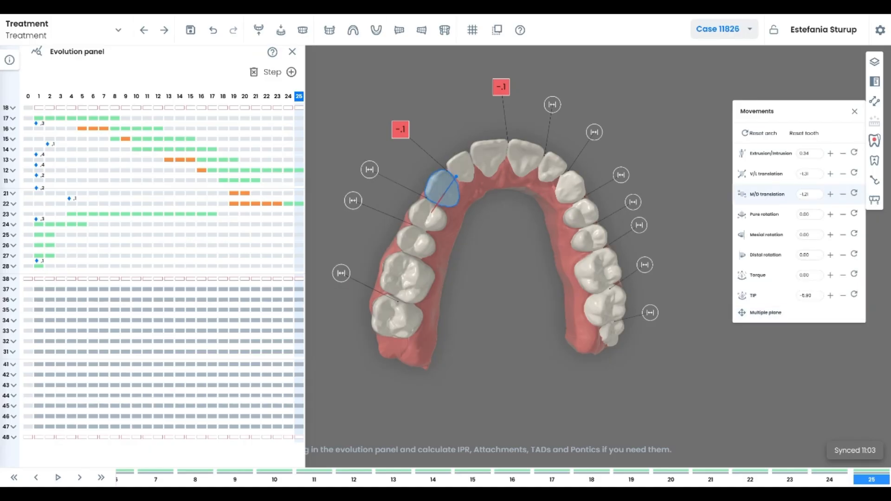
# Hide the Evolution panel and show the Movements table
pyautogui.click(875, 81)
pyautogui.click(797, 107)
pyautogui.click(803, 134)
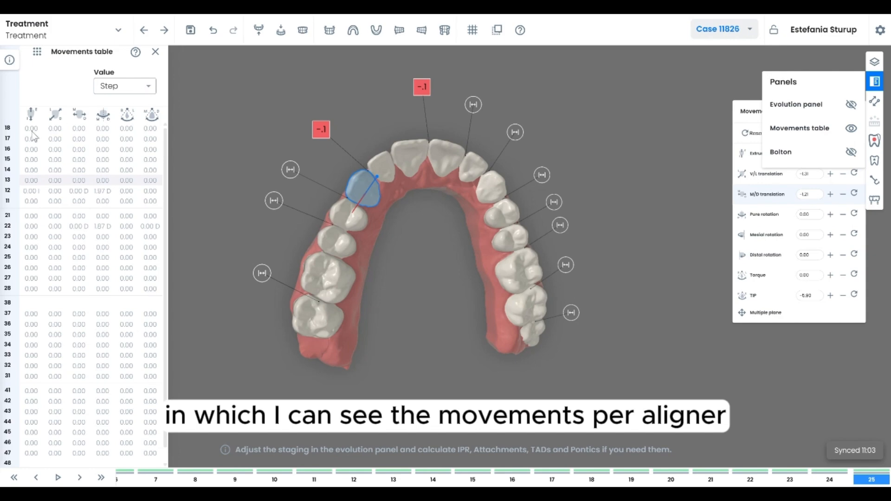
# Switch the Movements table to Accumulated values and step through aligners 10 to 14 to review the movements
pyautogui.click(314, 479)
pyautogui.press('Right')
pyautogui.press('Right')
pyautogui.press('Right')
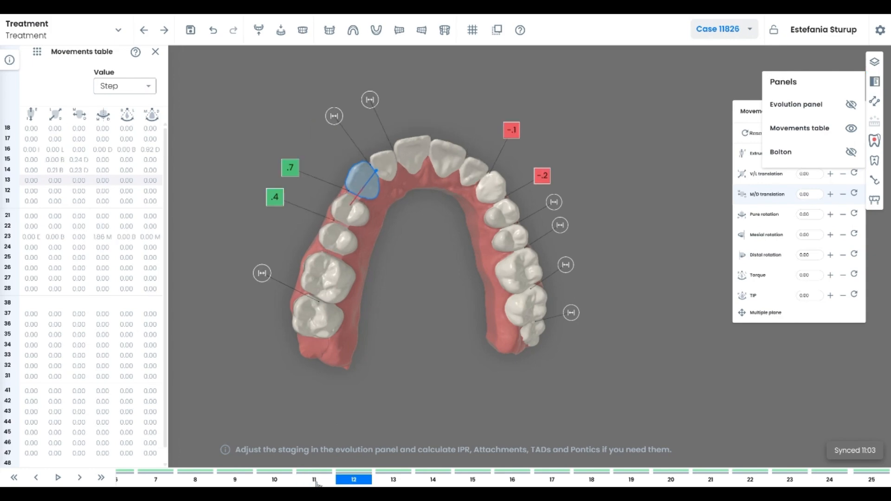
pyautogui.click(151, 87)
pyautogui.click(135, 129)
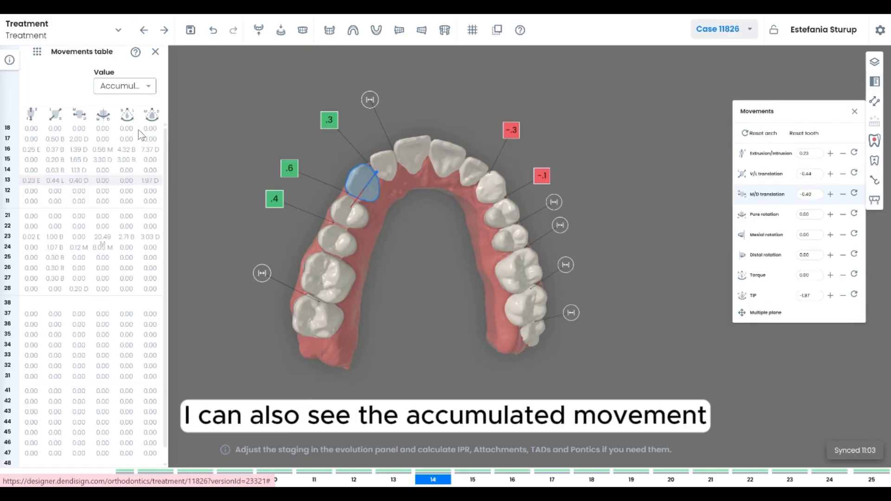
pyautogui.click(275, 480)
pyautogui.click(312, 482)
pyautogui.click(354, 482)
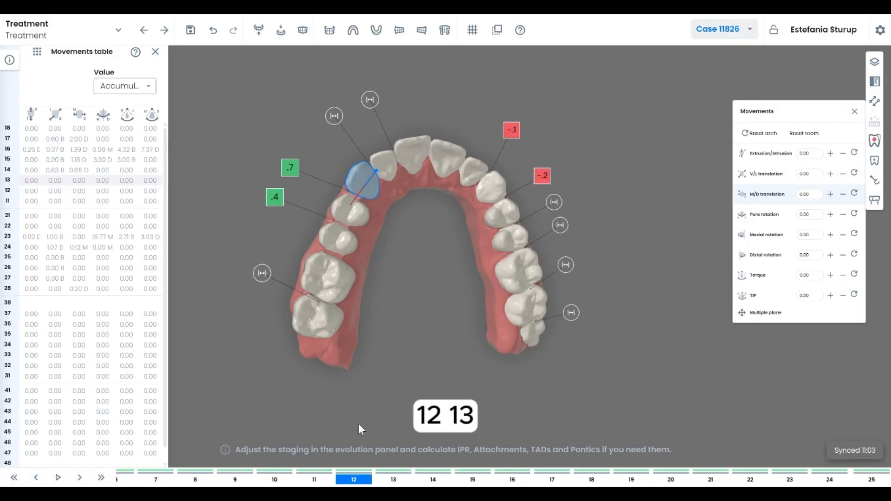
# Switch the Movements table to Total values and step forward to aligner 15
pyautogui.click(153, 85)
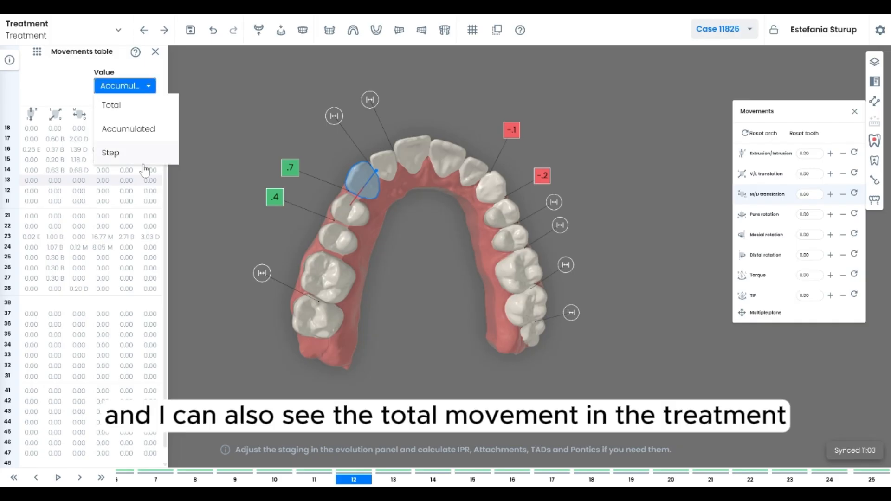
pyautogui.click(121, 105)
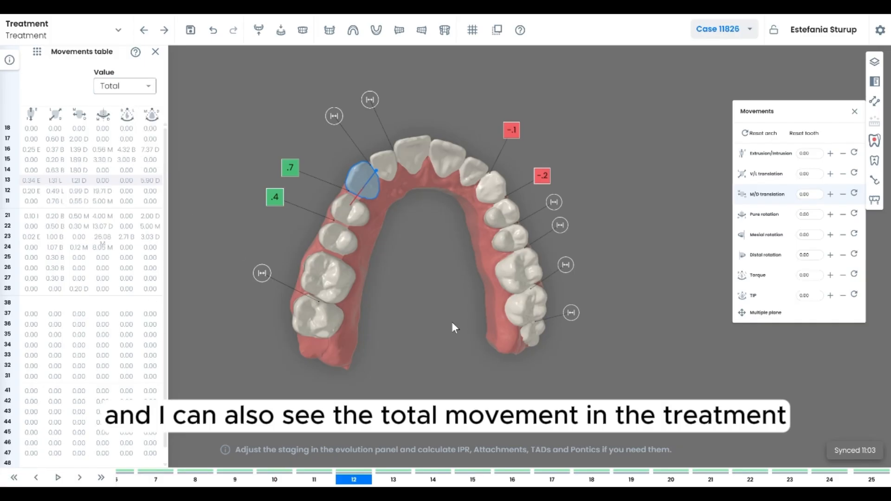
pyautogui.press('Right')
pyautogui.press('Right')
pyautogui.press('Right')
# Close the Movements table and display the Bolton analysis panel
pyautogui.click(155, 53)
pyautogui.click(875, 82)
pyautogui.click(788, 153)
pyautogui.click(875, 81)
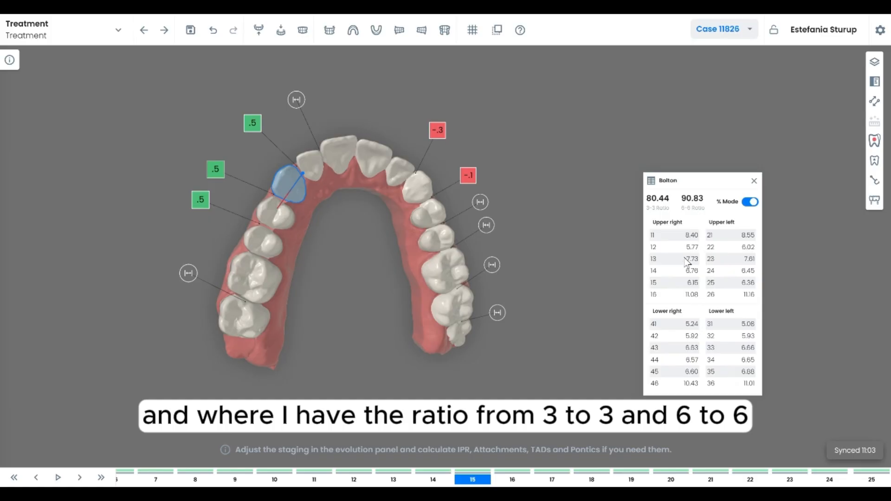
pyautogui.moveTo(383, 215); pyautogui.dragTo(371, 243)
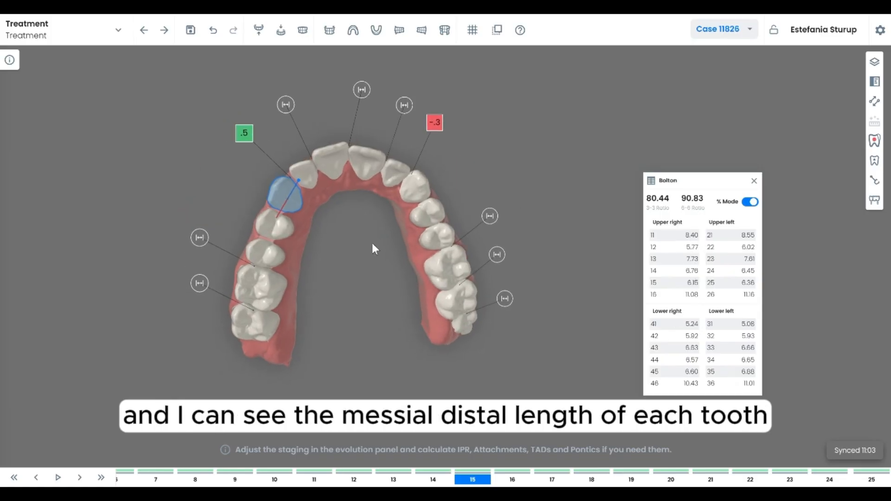
# Hide the Bolton panel and turn on the occlusogram layer
pyautogui.click(876, 82)
pyautogui.click(851, 152)
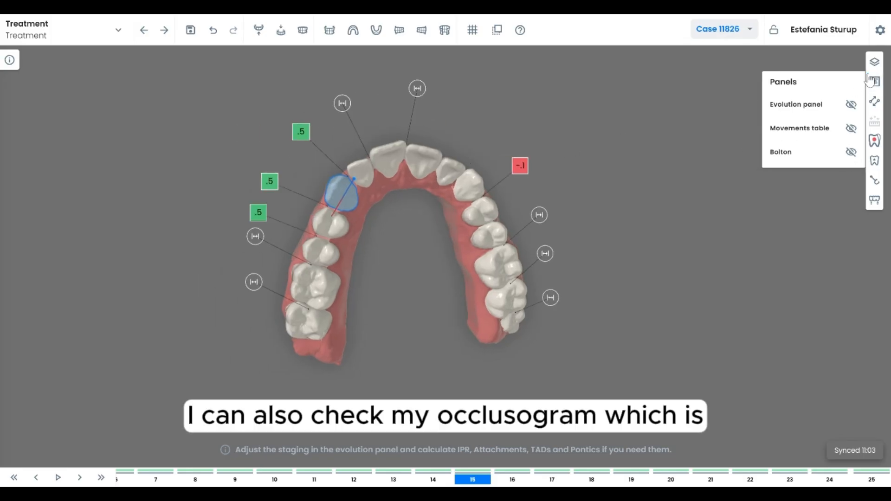
pyautogui.click(877, 63)
pyautogui.moveTo(667, 181); pyautogui.dragTo(645, 196)
pyautogui.click(870, 64)
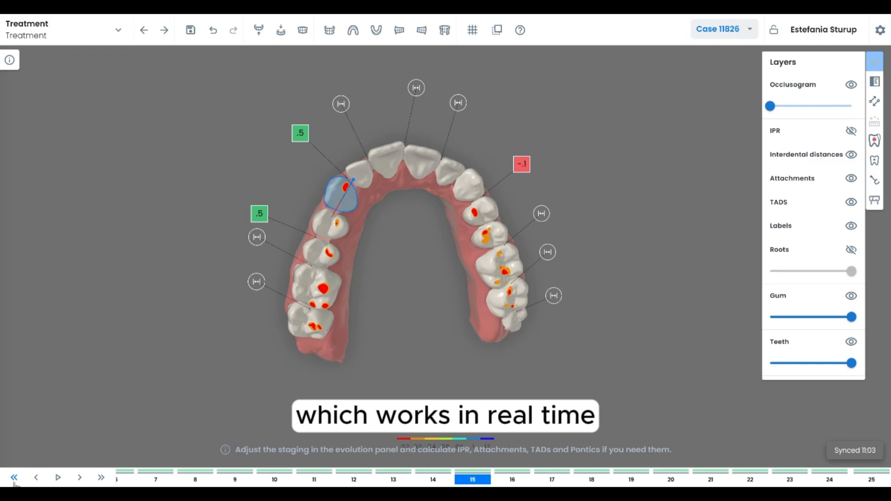
# Return to the first aligner and hide the occlusogram layer
pyautogui.click(14, 481)
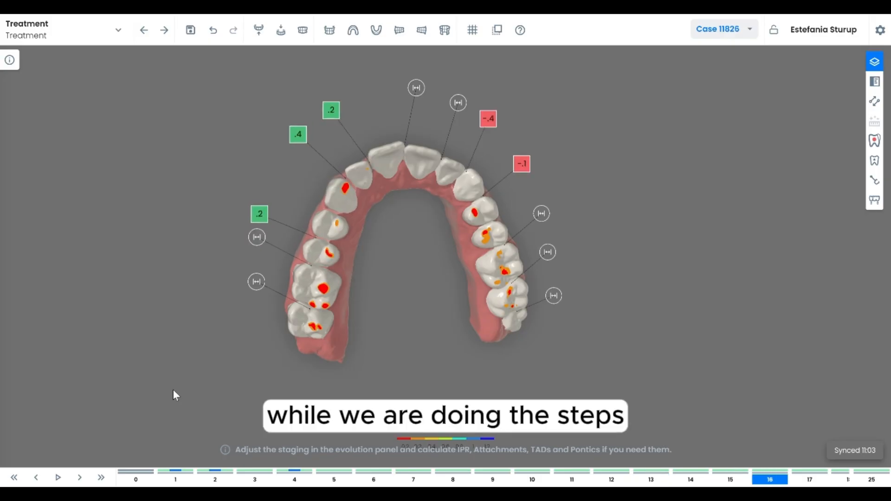
pyautogui.click(876, 70)
pyautogui.moveTo(770, 106)
pyautogui.mouseDown()
pyautogui.moveTo(796, 107)
pyautogui.moveTo(770, 106)
pyautogui.mouseUp()
pyautogui.click(851, 84)
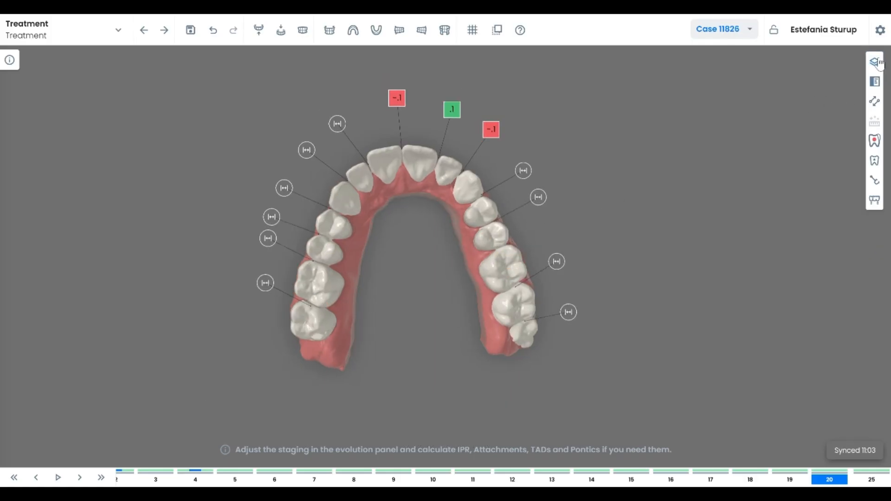
pyautogui.click(877, 62)
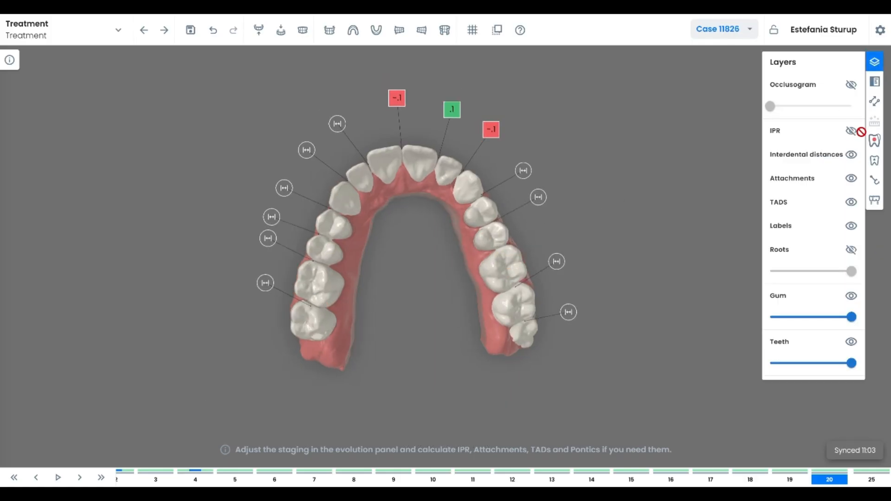
# Hide the interdental distances layer and close the layers list
pyautogui.click(851, 155)
pyautogui.click(851, 155)
pyautogui.click(852, 155)
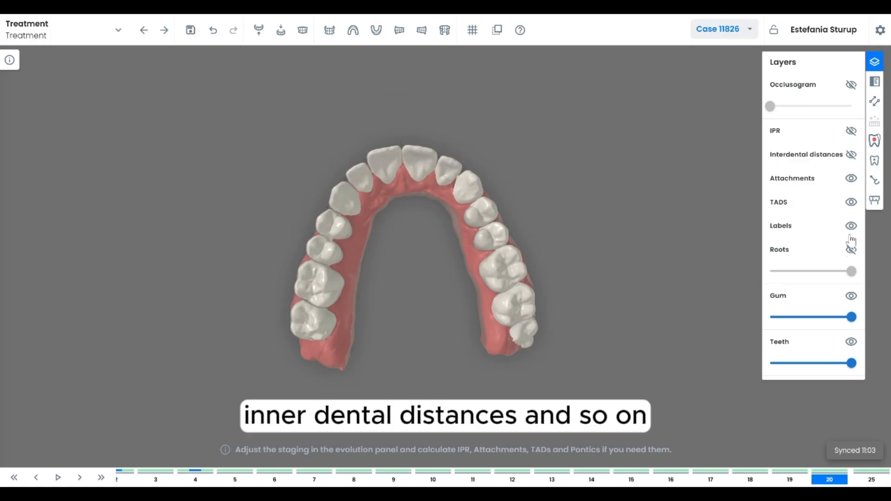
pyautogui.click(875, 61)
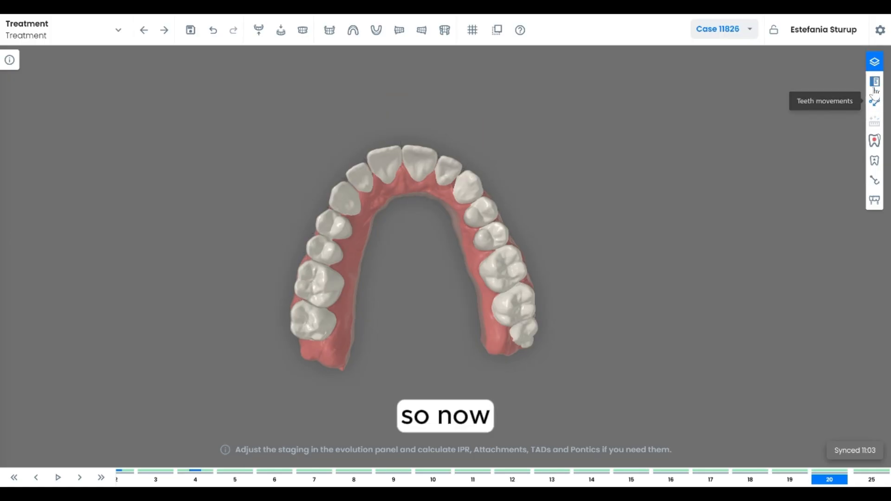
# Show the Evolution panel and select aligner 25
pyautogui.click(875, 82)
pyautogui.click(791, 103)
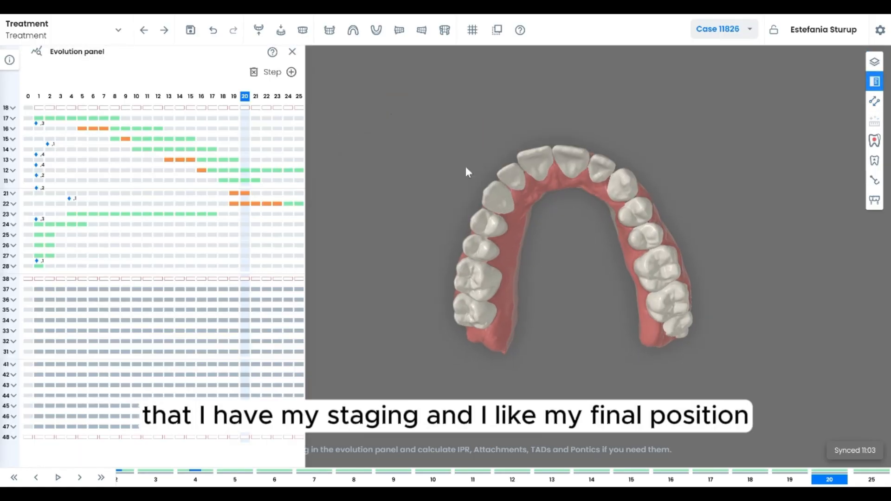
pyautogui.click(299, 97)
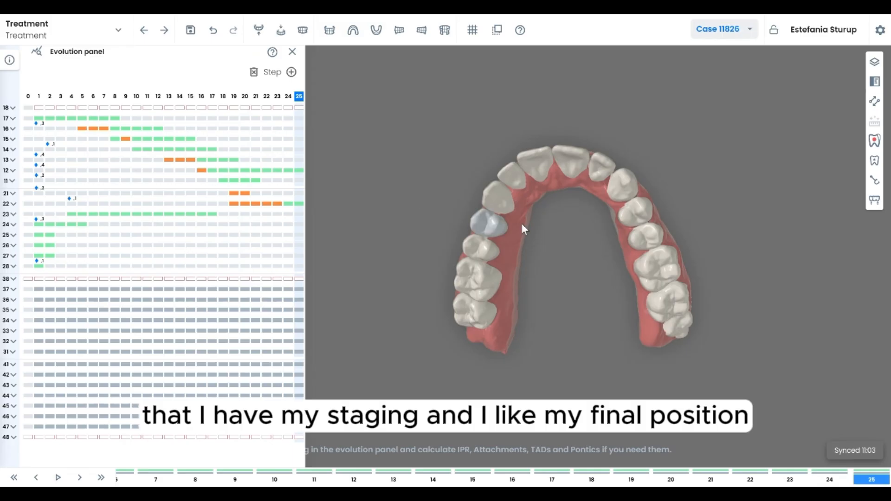
# Calculate IPR automatically for the upper arch
pyautogui.click(874, 140)
pyautogui.click(850, 173)
pyautogui.click(830, 204)
pyautogui.moveTo(586, 250); pyautogui.dragTo(561, 236)
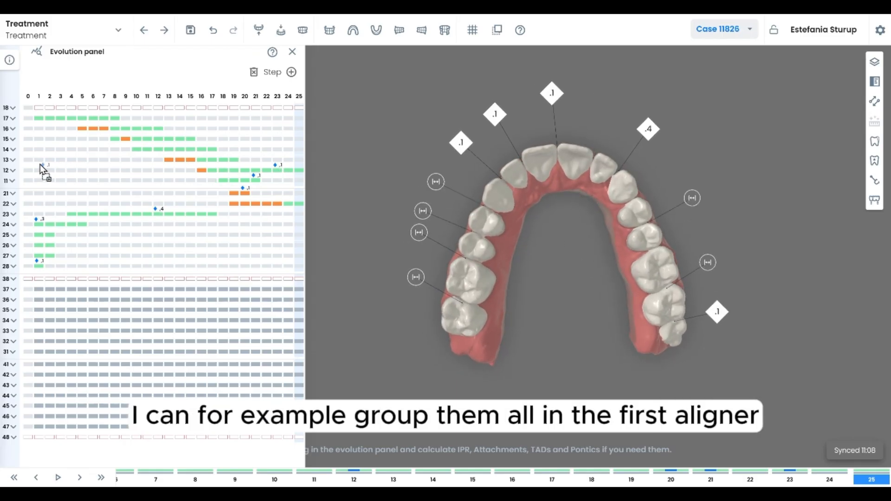
# Move two upper IPR markers in the evolution panel to the first aligner
pyautogui.moveTo(258, 180); pyautogui.dragTo(65, 178)
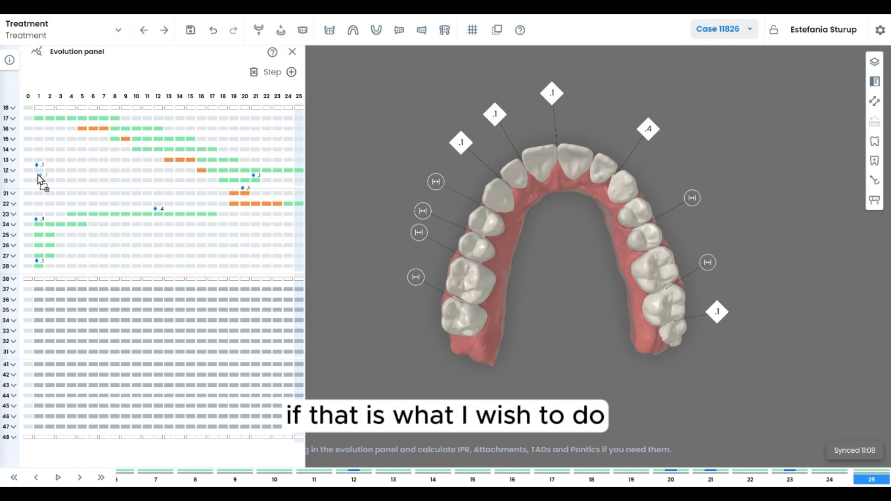
pyautogui.moveTo(47, 210); pyautogui.dragTo(44, 212)
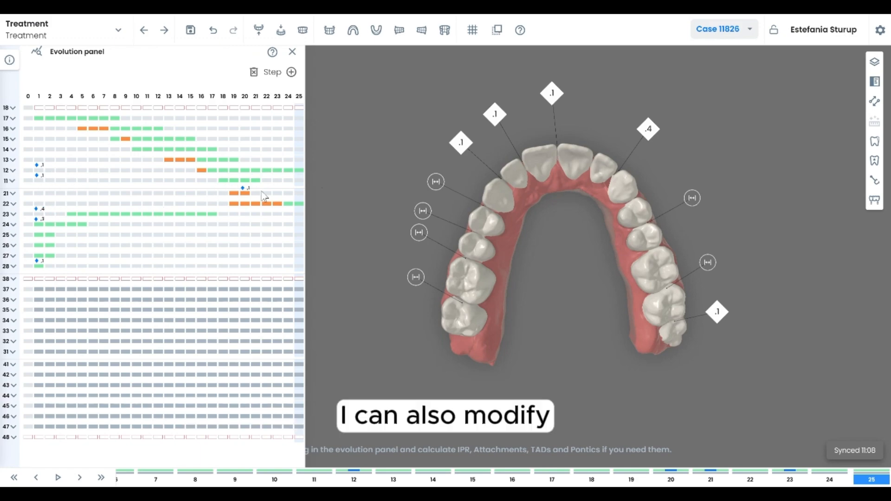
# At aligner 20, increase one upper anterior IPR value to .2 and return to aligner 25
pyautogui.click(247, 97)
pyautogui.moveTo(587, 257); pyautogui.dragTo(536, 257)
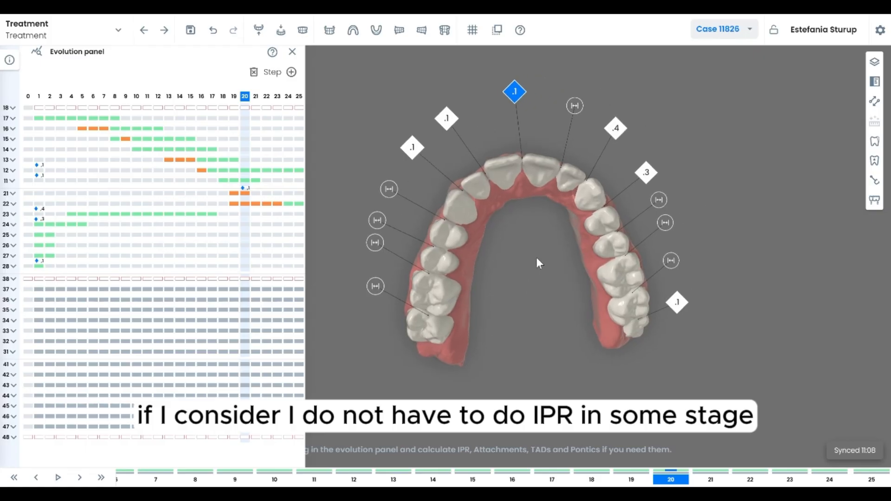
pyautogui.click(516, 93)
pyautogui.click(537, 107)
pyautogui.click(447, 118)
pyautogui.click(438, 134)
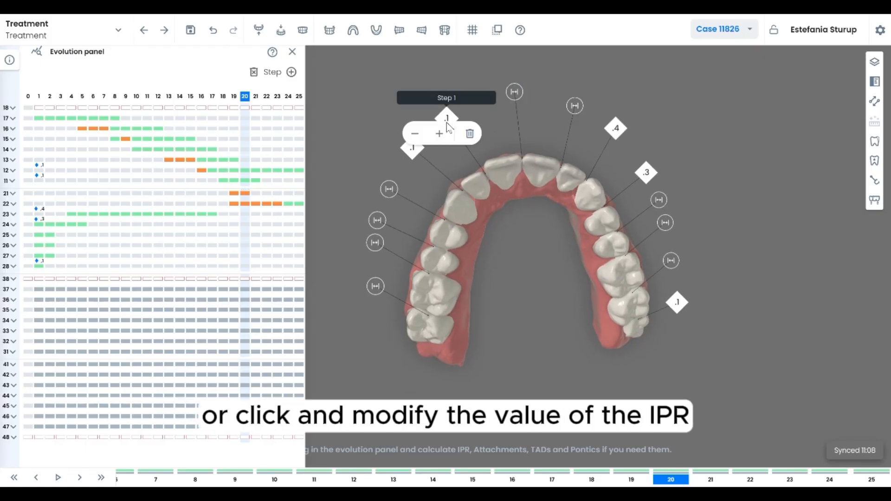
pyautogui.moveTo(554, 275); pyautogui.dragTo(522, 251)
pyautogui.click(299, 96)
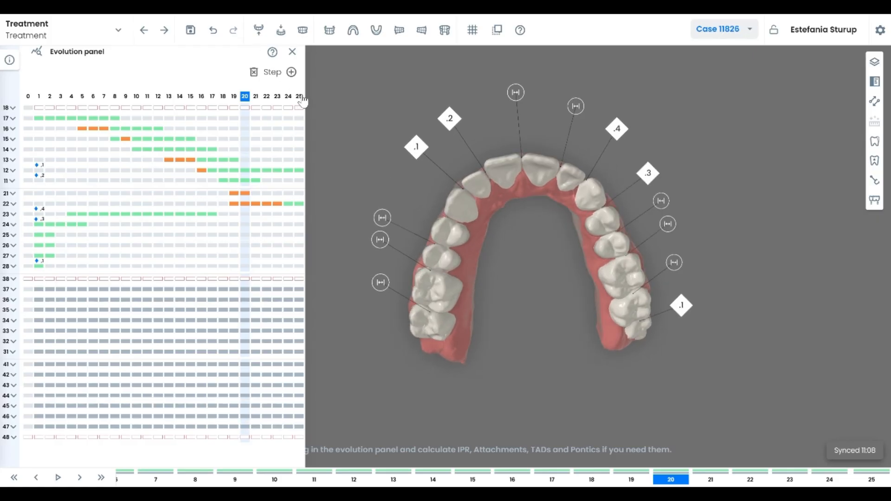
# Close the Evolution panel and open the Attachments library
pyautogui.click(292, 52)
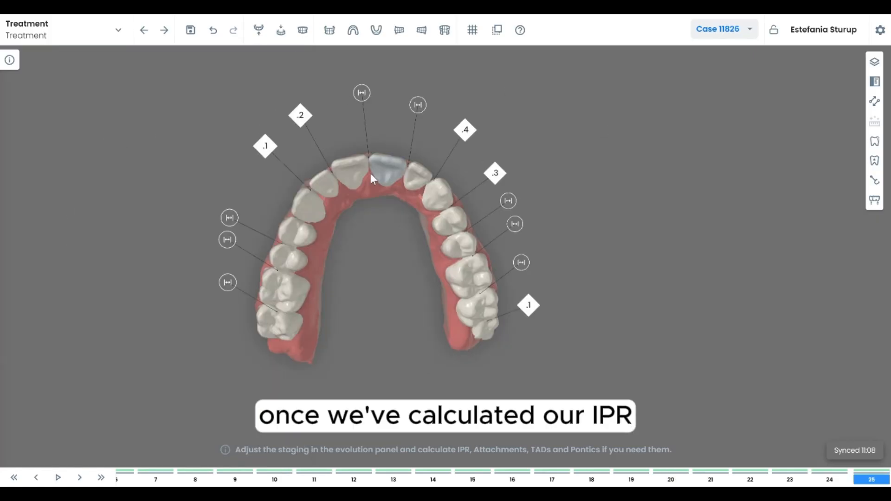
pyautogui.click(875, 162)
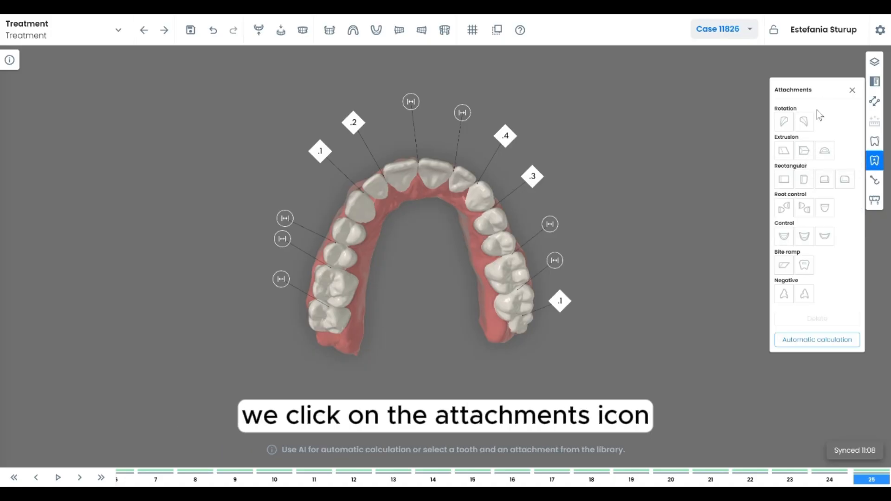
# Hide the IPR layer to get a clearer view of the teeth
pyautogui.click(876, 62)
pyautogui.click(851, 132)
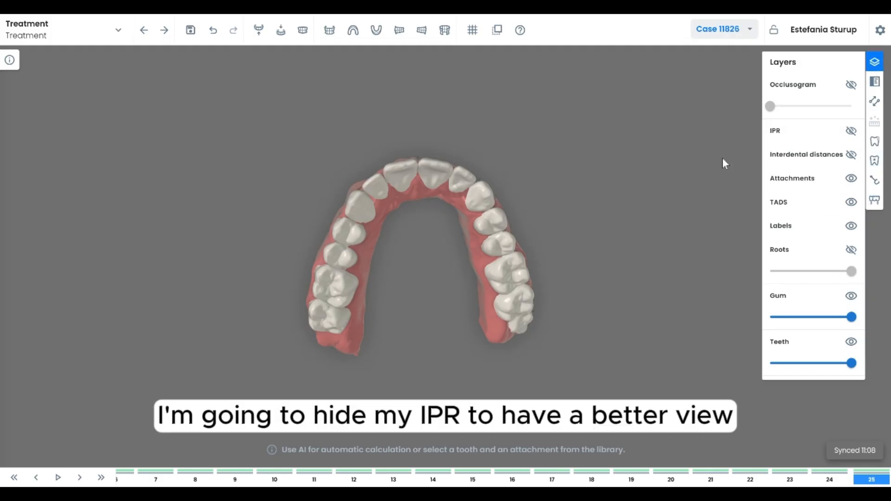
pyautogui.click(877, 65)
# Add a vertical optimized rectangular attachment to an upper anterior tooth in all steps
pyautogui.moveTo(464, 223); pyautogui.dragTo(471, 314)
pyautogui.scroll(4, 470, 314)
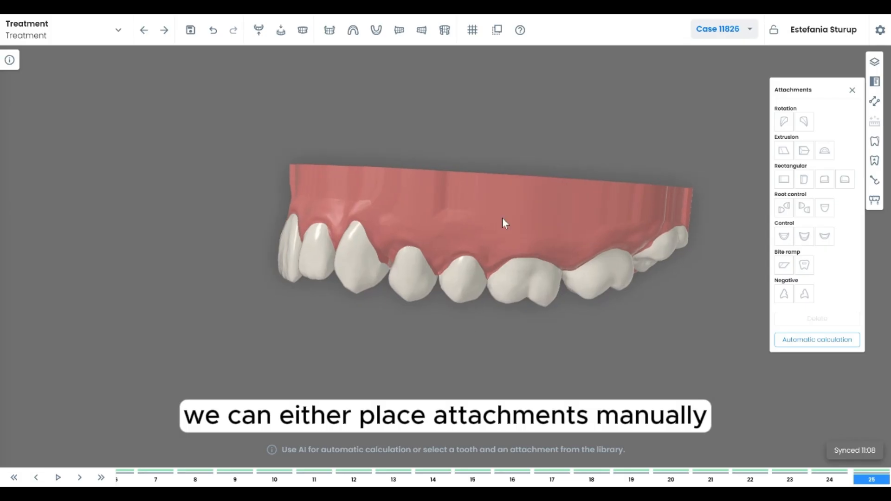
pyautogui.click(357, 267)
pyautogui.click(804, 179)
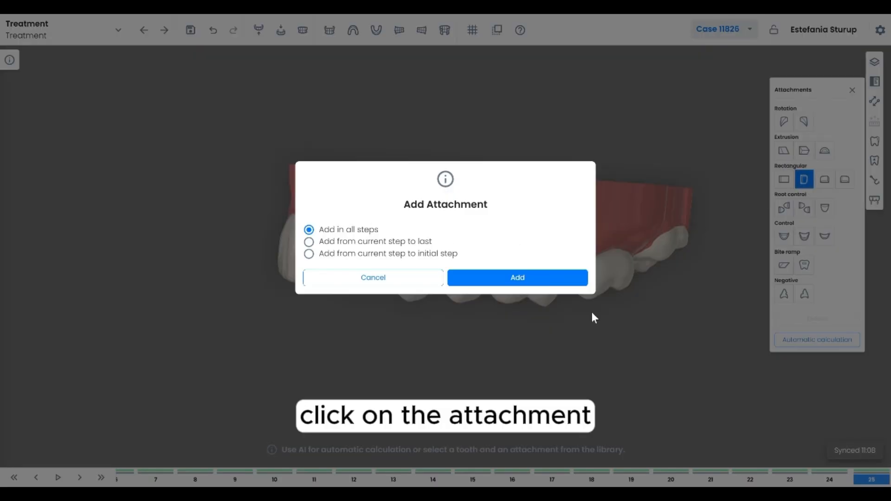
pyautogui.click(532, 284)
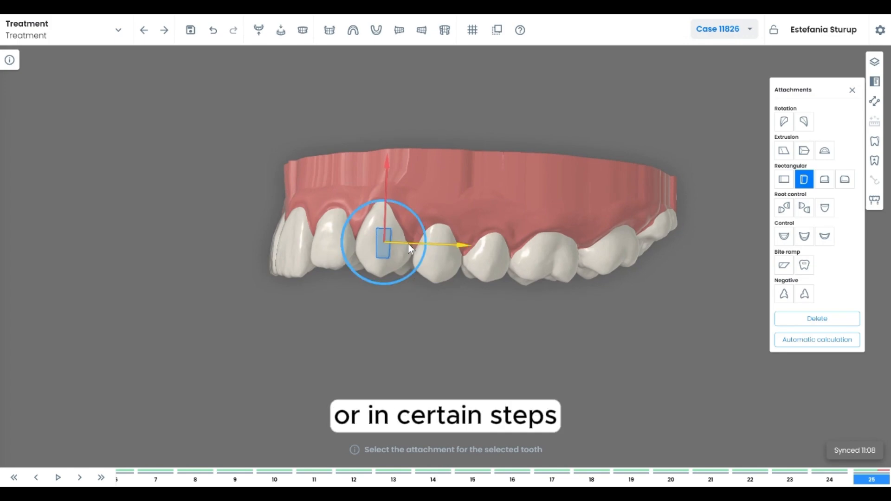
# Reposition and resize the new attachment on the tooth surface
pyautogui.moveTo(386, 219); pyautogui.dragTo(394, 230)
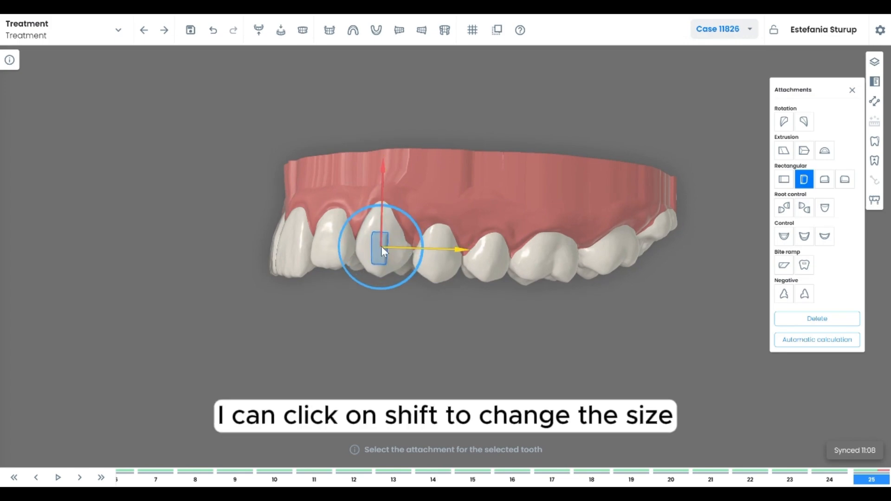
pyautogui.press('shift')
pyautogui.moveTo(393, 223)
pyautogui.keyDown('shift'); pyautogui.mouseDown()
pyautogui.moveTo(427, 206)
pyautogui.moveTo(382, 235)
pyautogui.moveTo(397, 235)
pyautogui.mouseUp(); pyautogui.keyUp('shift')
# Open the attachment's thickness and start/end step options, then close them
pyautogui.click(408, 302)
pyautogui.moveTo(408, 303); pyautogui.dragTo(446, 319)
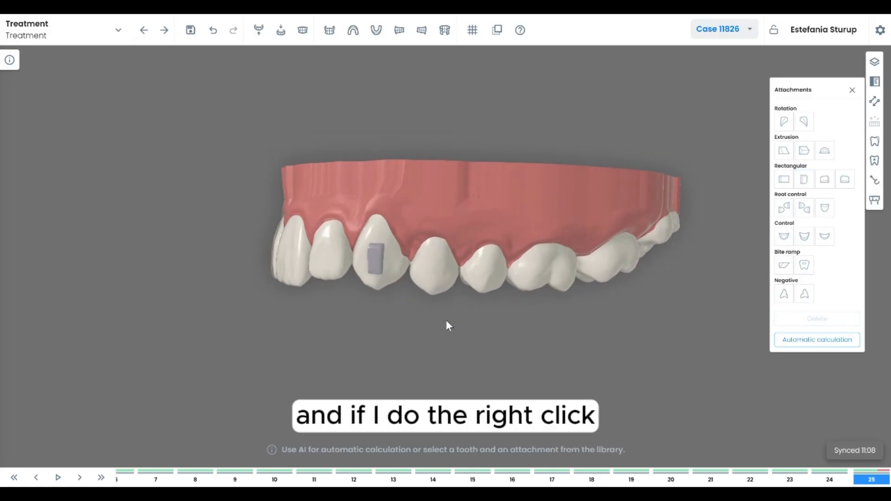
pyautogui.rightClick(379, 264)
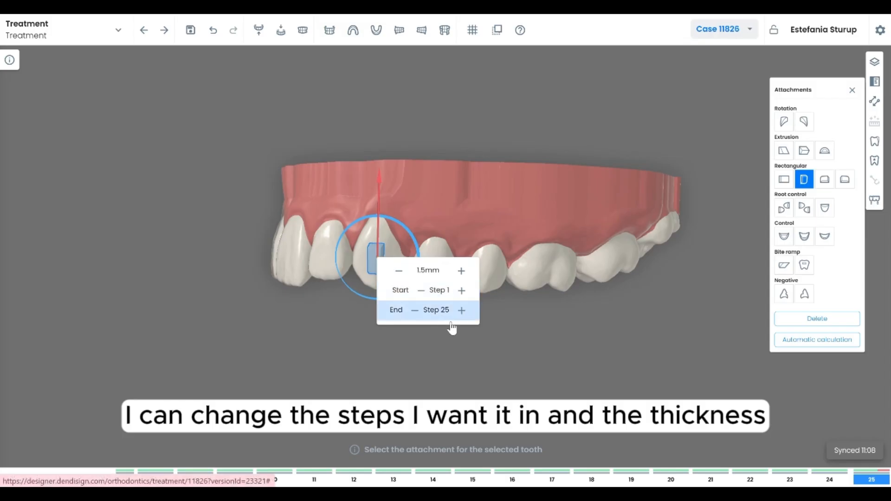
pyautogui.click(572, 333)
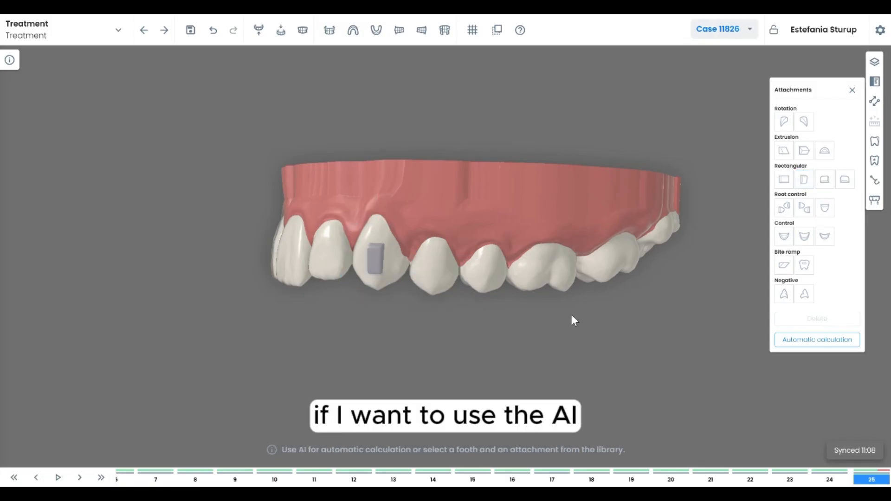
# Run the automatic attachment calculation for the upper arch
pyautogui.click(820, 346)
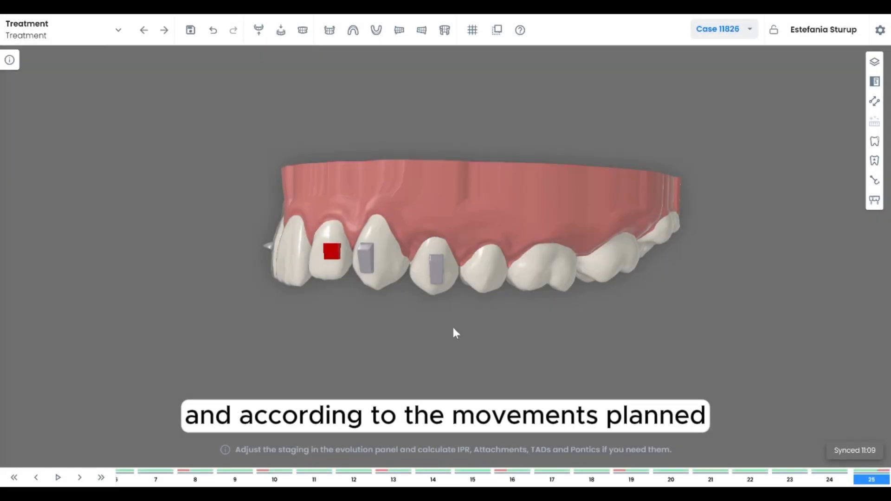
pyautogui.moveTo(453, 328); pyautogui.dragTo(416, 309)
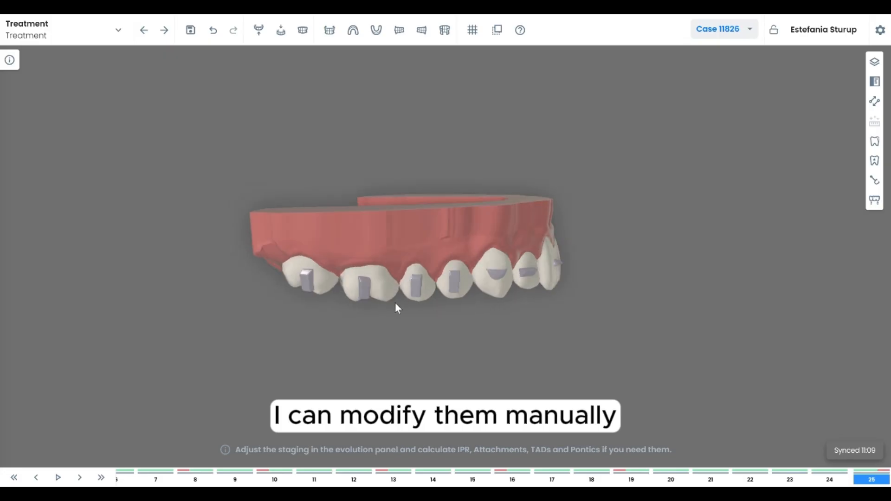
# Select several of the automatically placed attachments to inspect them
pyautogui.click(364, 288)
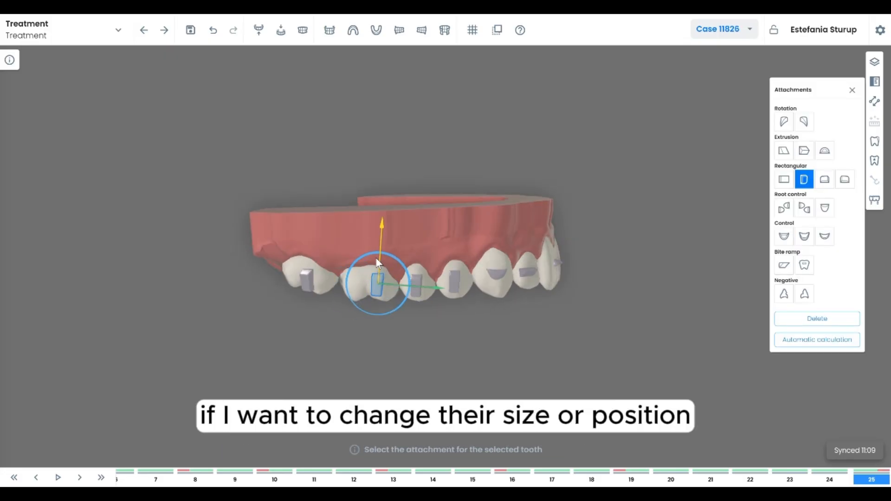
pyautogui.click(305, 277)
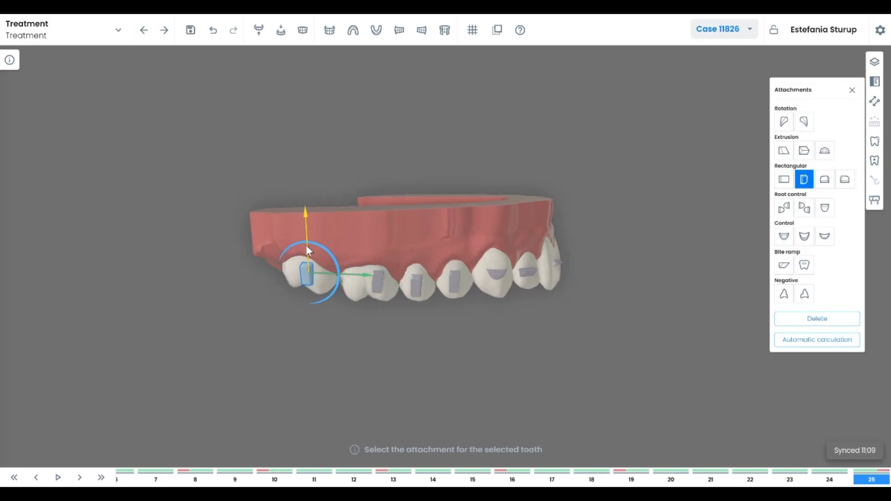
pyautogui.moveTo(332, 280); pyautogui.dragTo(413, 321)
pyautogui.click(393, 255)
pyautogui.click(849, 324)
pyautogui.click(515, 277)
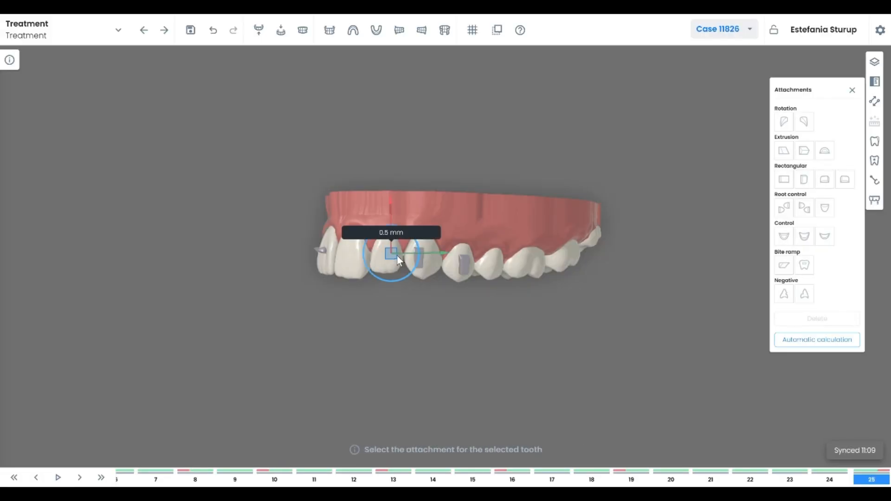
pyautogui.click(785, 323)
pyautogui.click(561, 280)
pyautogui.moveTo(469, 345)
pyautogui.mouseDown()
pyautogui.moveTo(469, 254)
pyautogui.moveTo(440, 304)
pyautogui.moveTo(408, 328)
pyautogui.moveTo(455, 312)
pyautogui.moveTo(458, 337)
pyautogui.mouseUp()
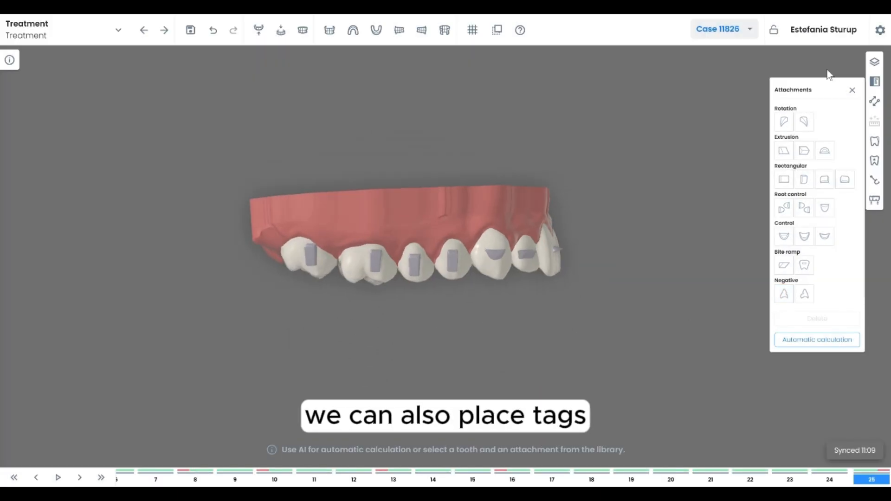
# Add a cutout TAD to an upper premolar in all steps and adjust its position on the tooth
pyautogui.click(875, 181)
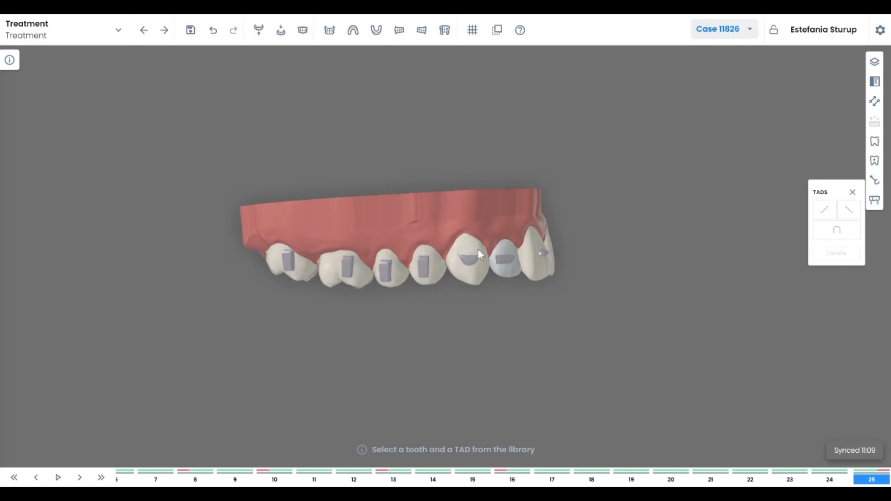
pyautogui.click(468, 265)
pyautogui.click(836, 229)
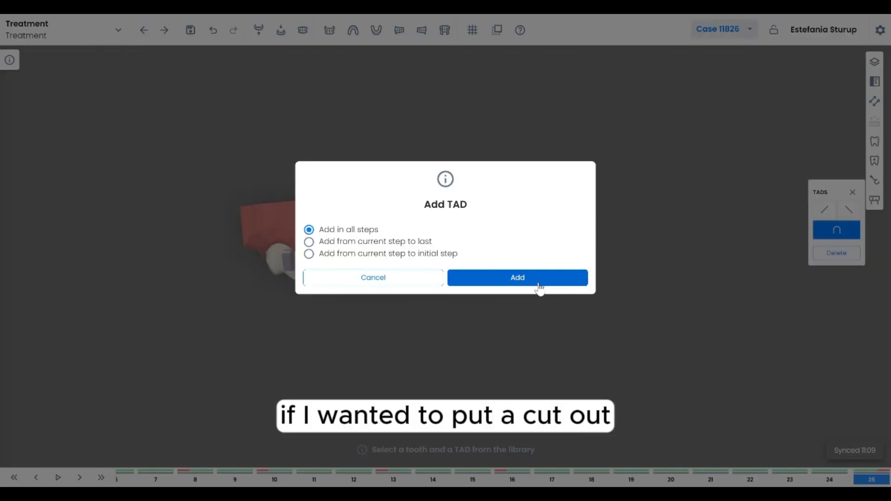
pyautogui.click(518, 277)
pyautogui.click(474, 260)
pyautogui.moveTo(471, 215); pyautogui.dragTo(471, 219)
pyautogui.click(558, 337)
pyautogui.moveTo(532, 339); pyautogui.dragTo(511, 316)
pyautogui.click(852, 90)
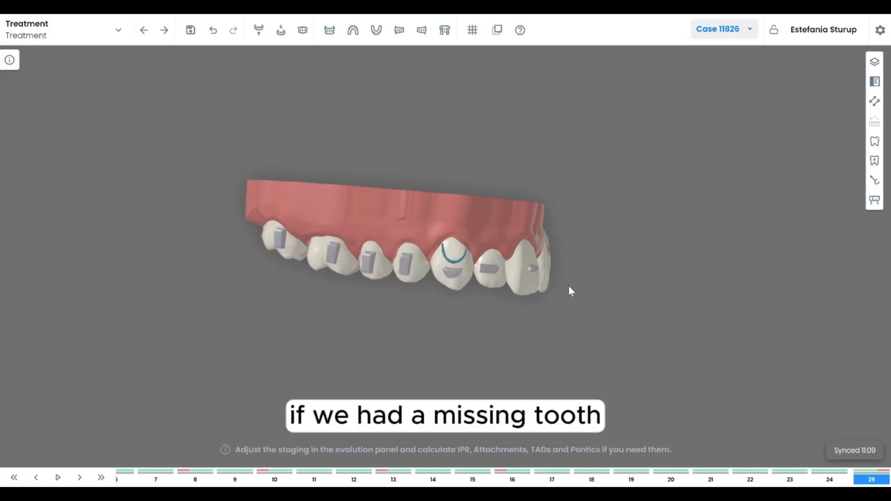
# Open the Pontics panel to review the pontic options, then close it
pyautogui.click(874, 200)
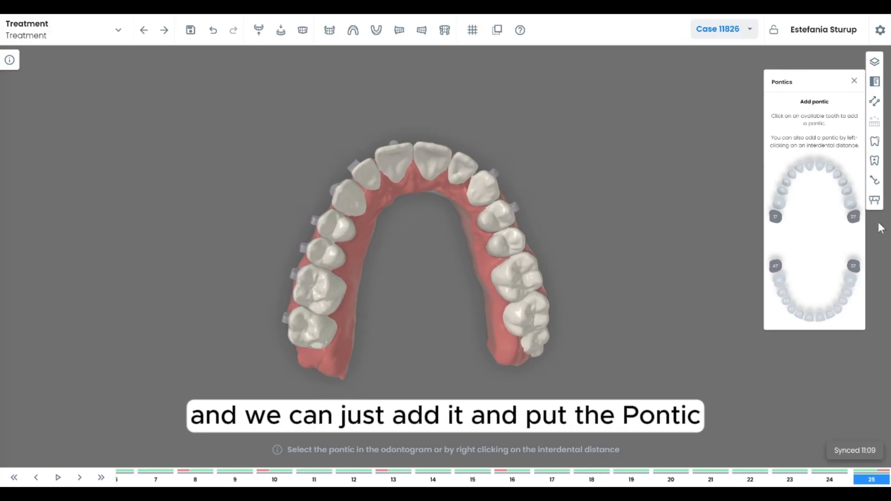
pyautogui.moveTo(443, 215); pyautogui.dragTo(411, 239)
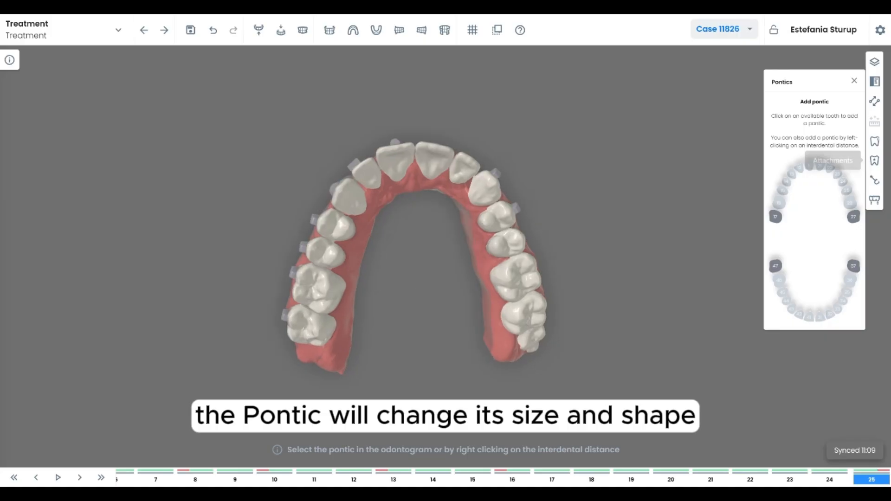
pyautogui.click(855, 82)
pyautogui.moveTo(409, 246); pyautogui.dragTo(412, 312)
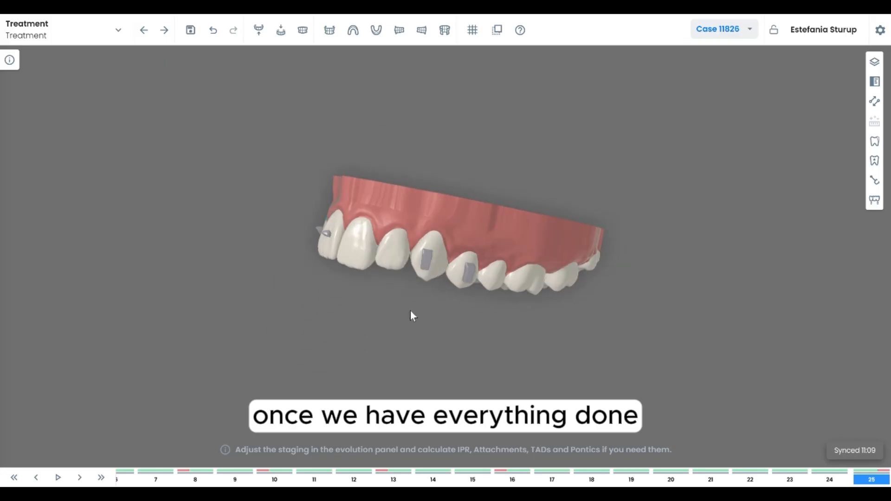
# Advance to the Publish production stage and open the Labels panel
pyautogui.click(165, 31)
pyautogui.click(535, 285)
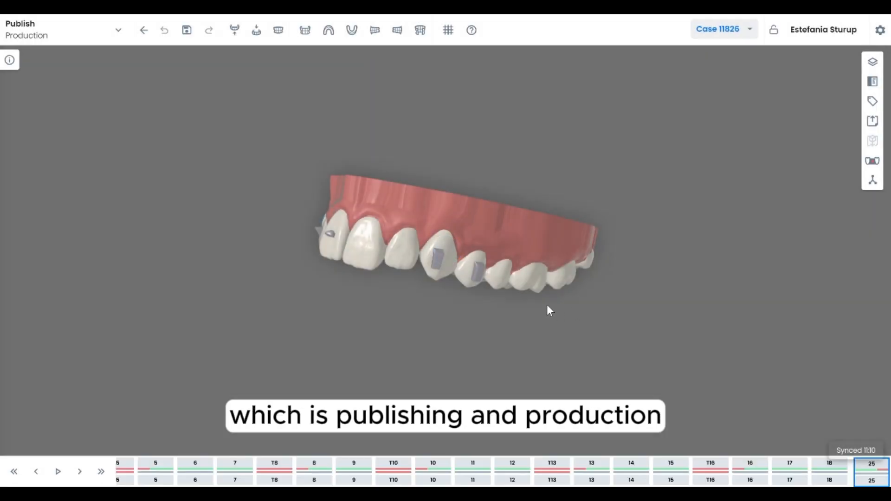
pyautogui.moveTo(547, 304); pyautogui.dragTo(444, 240)
pyautogui.click(872, 61)
pyautogui.click(873, 82)
pyautogui.click(873, 101)
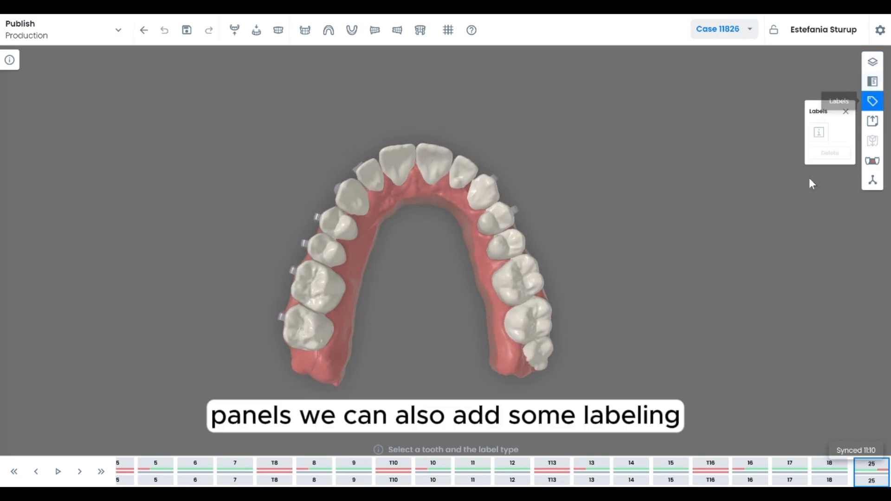
# Place an aligner-number label on an upper premolar's buccal surface and adjust it
pyautogui.moveTo(413, 298); pyautogui.dragTo(505, 282)
pyautogui.click(522, 282)
pyautogui.click(819, 133)
pyautogui.click(547, 280)
pyautogui.moveTo(568, 305); pyautogui.dragTo(563, 303)
pyautogui.click(538, 260)
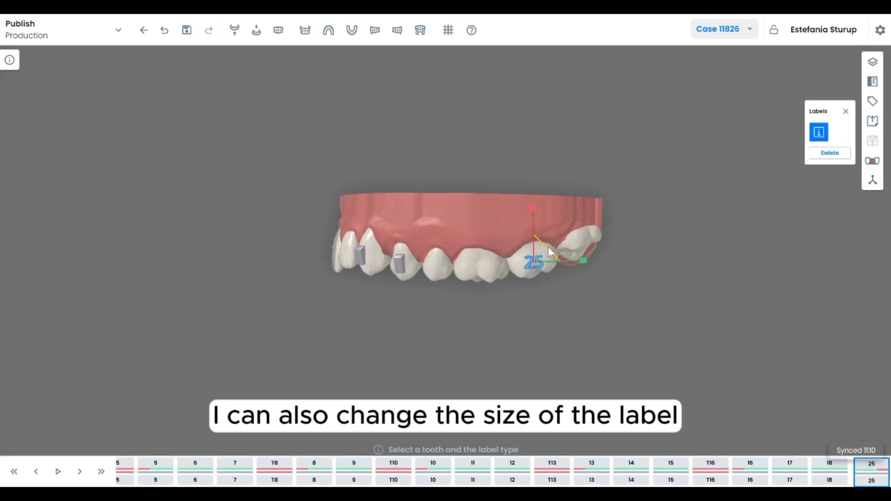
# Step through the aligners to check the label on each one, then close the Labels panel
pyautogui.click(354, 464)
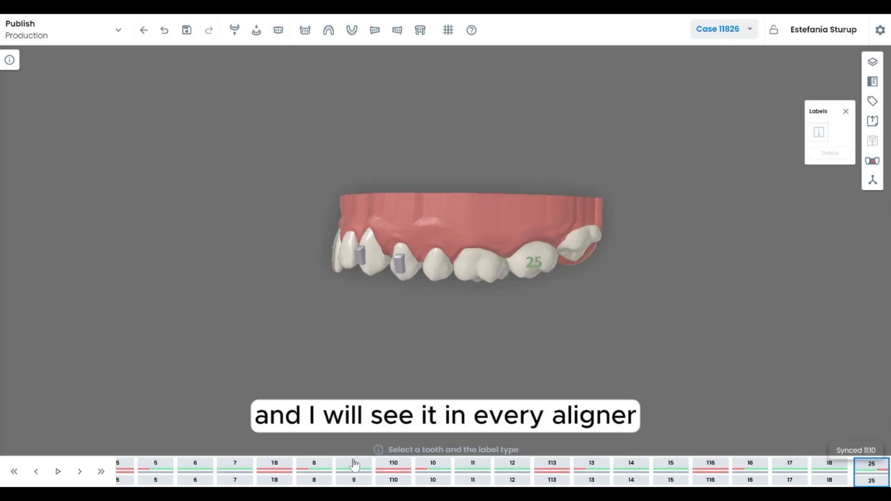
pyautogui.press('Right')
pyautogui.press('Right')
pyautogui.press('Right')
pyautogui.press('Right')
pyautogui.press('Right')
pyautogui.press('Right')
pyautogui.press('Right')
pyautogui.press('Right')
pyautogui.press('Right')
pyautogui.press('Right')
pyautogui.press('Right')
pyautogui.press('Right')
pyautogui.press('Right')
pyautogui.press('Right')
pyautogui.press('Right')
pyautogui.press('Right')
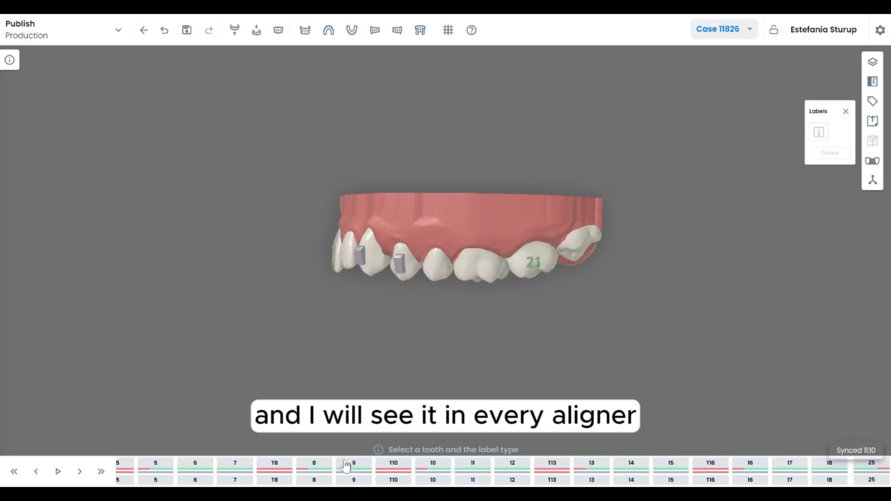
pyautogui.click(845, 116)
# Open the Blockers panel, go to aligner step 4 and reshape the automatic blockout between the upper molars
pyautogui.click(873, 161)
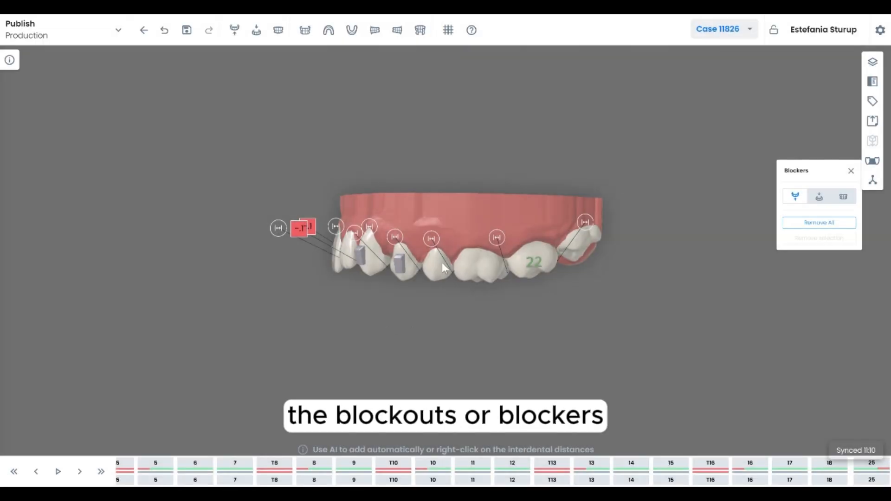
pyautogui.moveTo(447, 206); pyautogui.dragTo(231, 379)
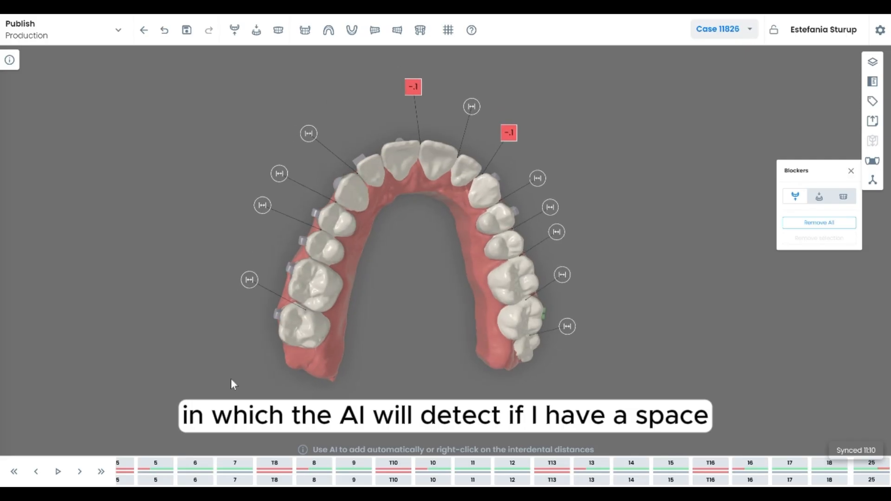
pyautogui.click(15, 472)
pyautogui.moveTo(385, 350); pyautogui.dragTo(375, 331)
pyautogui.press('Right')
pyautogui.press('Right')
pyautogui.press('Right')
pyautogui.press('Right')
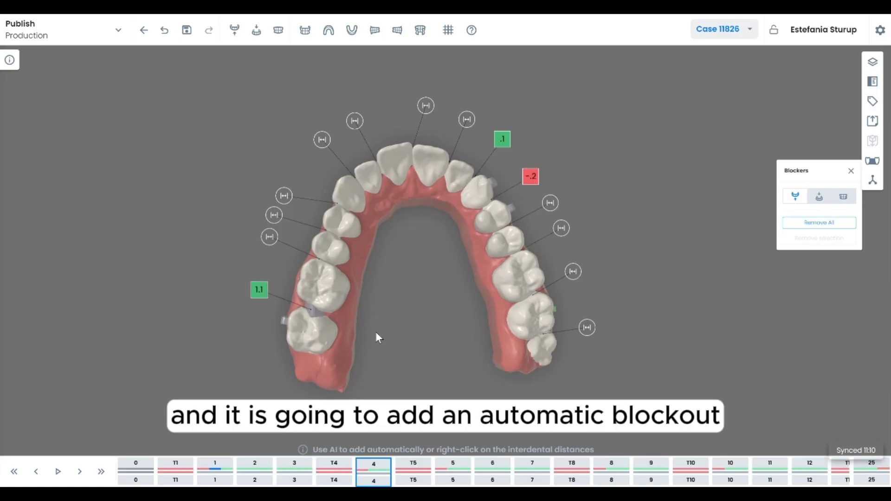
pyautogui.scroll(4, 364, 269)
pyautogui.moveTo(400, 266); pyautogui.dragTo(478, 233, button='middle')
pyautogui.click(327, 307)
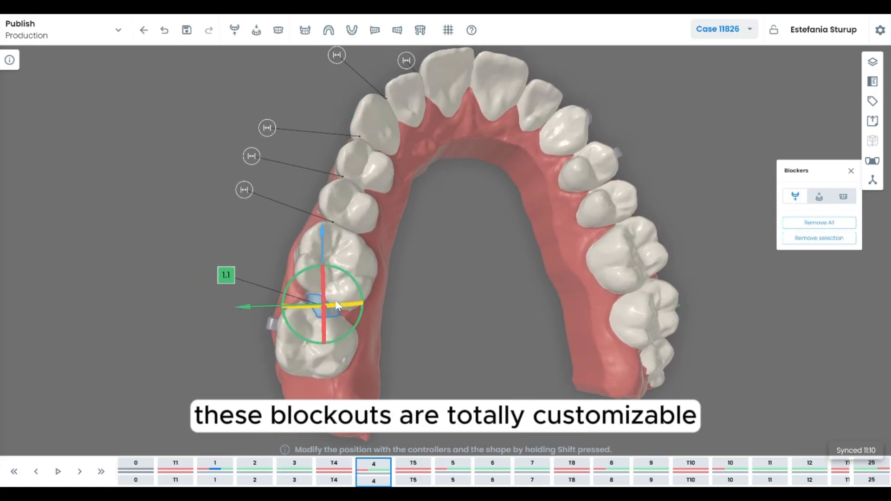
pyautogui.moveTo(358, 287); pyautogui.dragTo(363, 295)
pyautogui.moveTo(270, 293)
pyautogui.keyDown('shift'); pyautogui.mouseDown()
pyautogui.moveTo(176, 271)
pyautogui.moveTo(285, 299)
pyautogui.mouseUp(); pyautogui.keyUp('shift')
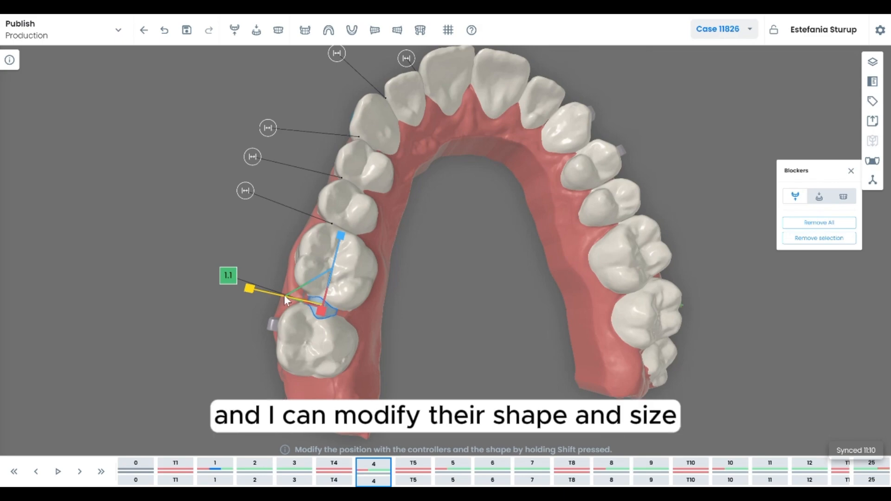
# Go to aligner step 9 and manually add a blocker at an upper interdental distance only in this step
pyautogui.moveTo(469, 275); pyautogui.dragTo(481, 271)
pyautogui.press('Right')
pyautogui.press('Right')
pyautogui.press('Right')
pyautogui.press('Right')
pyautogui.press('Right')
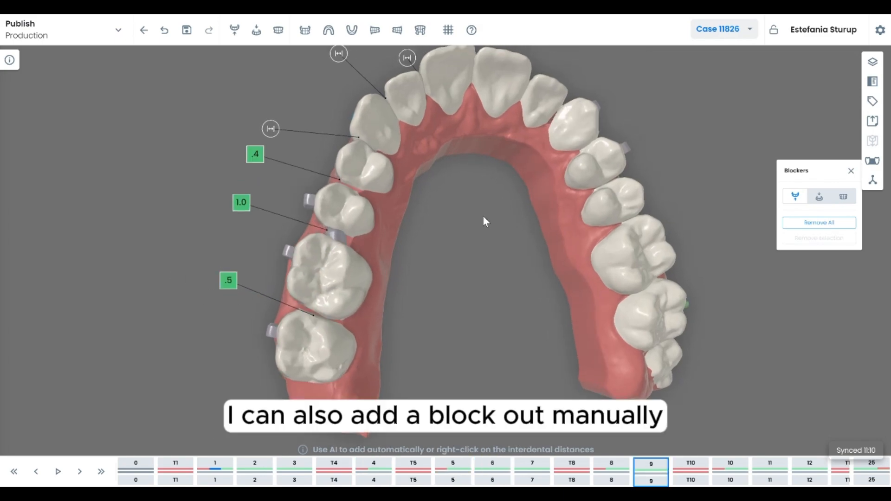
pyautogui.moveTo(482, 215); pyautogui.dragTo(482, 204)
pyautogui.moveTo(388, 227); pyautogui.dragTo(441, 272)
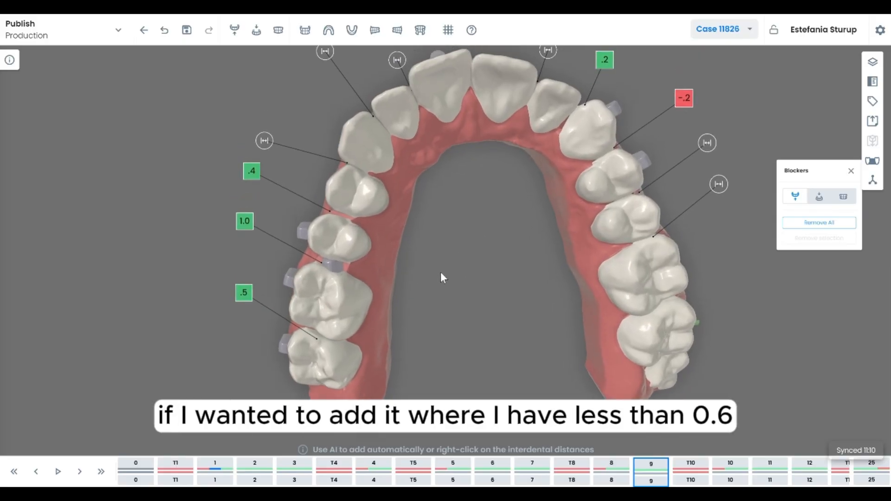
pyautogui.rightClick(248, 169)
pyautogui.click(255, 174)
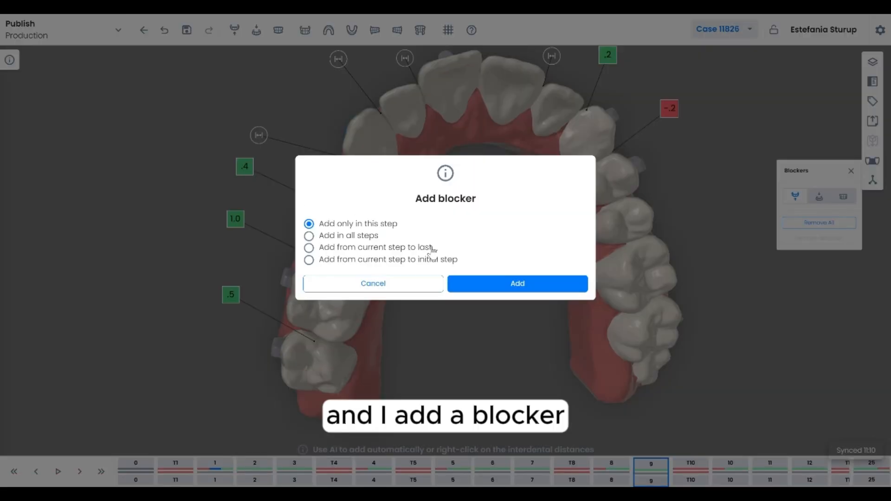
pyautogui.click(457, 282)
# Select the new blocker to inspect its controls, then close the Blockers panel
pyautogui.click(351, 216)
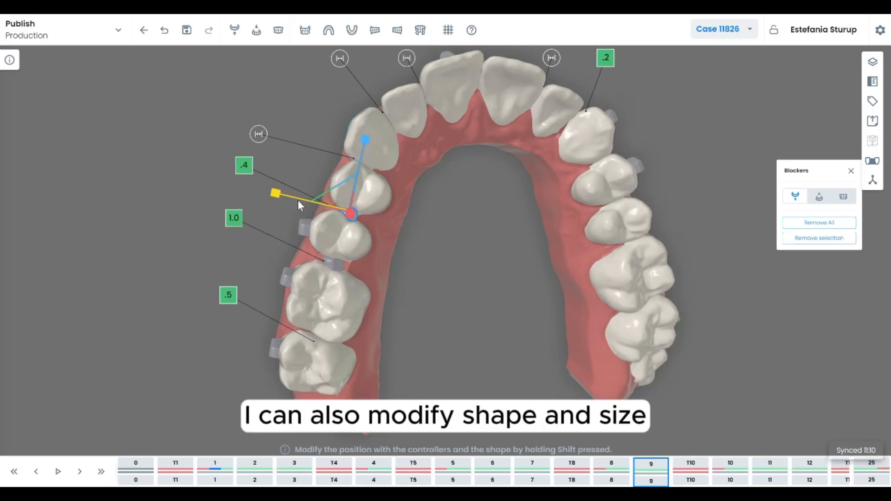
pyautogui.moveTo(432, 272); pyautogui.dragTo(450, 274)
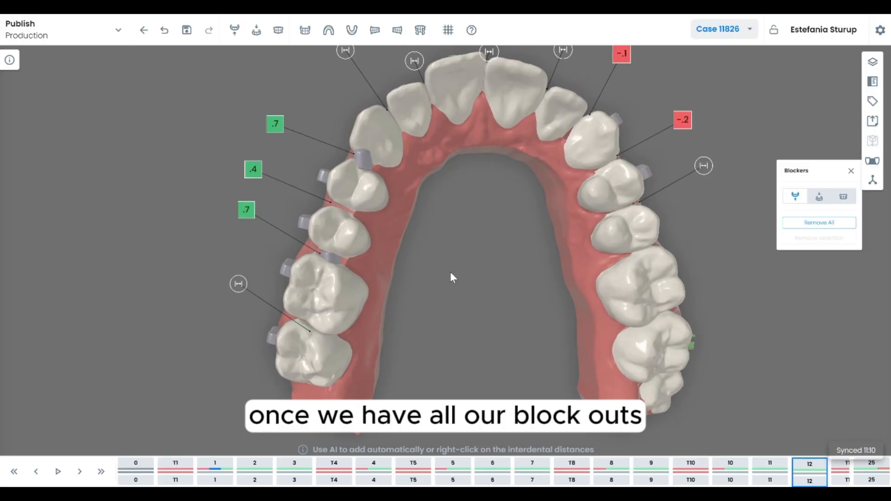
pyautogui.click(850, 171)
pyautogui.scroll(-5, 486, 223)
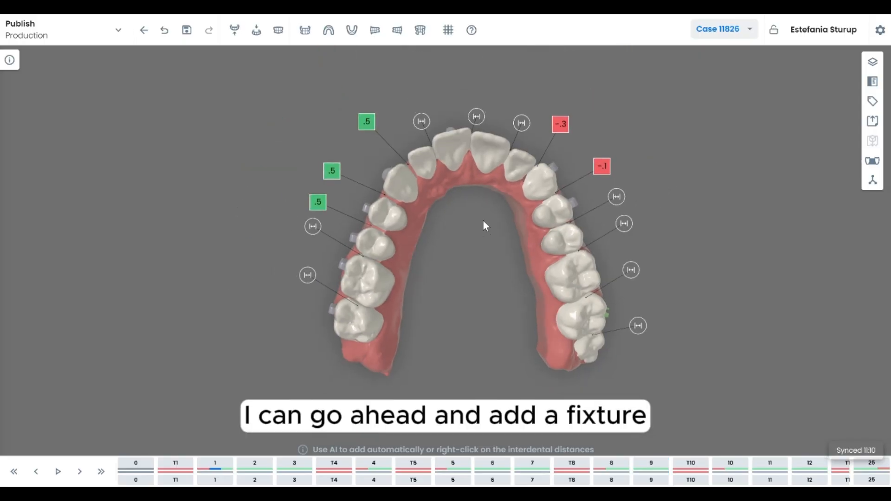
# Add a Pokayoke fixture to the upper arch, reposition it and toggle its Pokayoke base option
pyautogui.click(873, 181)
pyautogui.click(779, 216)
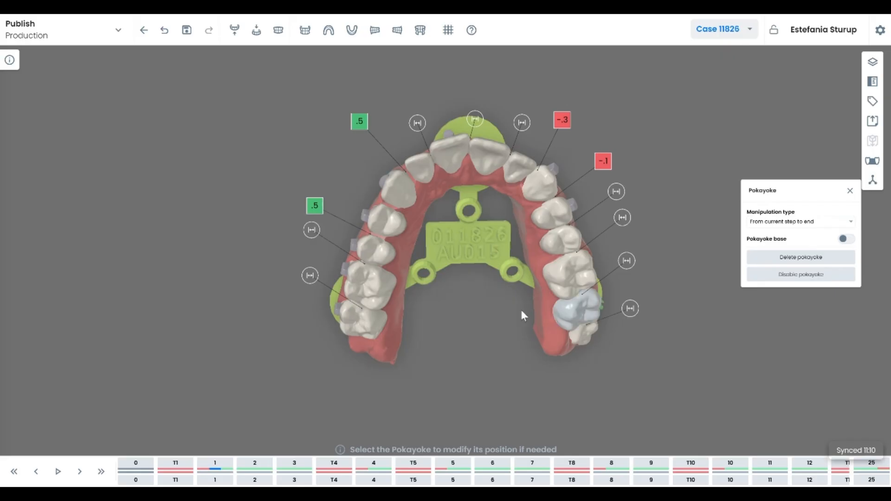
pyautogui.click(473, 260)
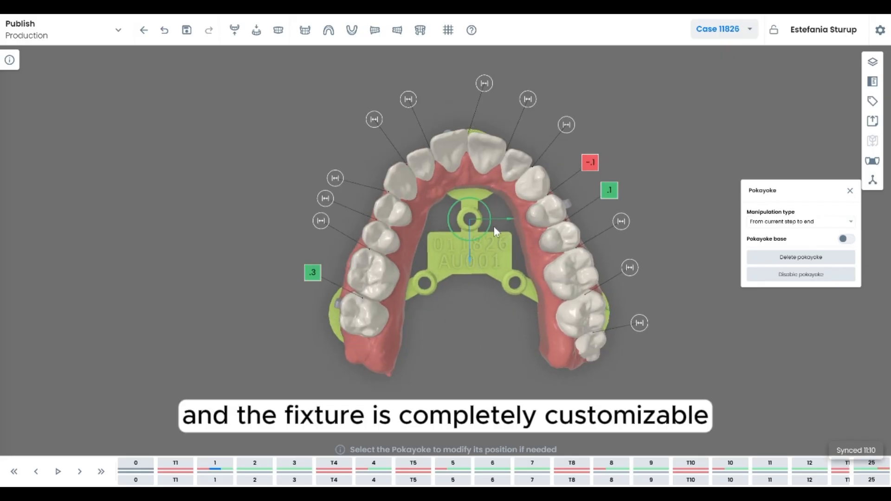
pyautogui.moveTo(508, 220)
pyautogui.mouseDown()
pyautogui.moveTo(472, 244)
pyautogui.moveTo(500, 221)
pyautogui.moveTo(500, 244)
pyautogui.moveTo(508, 220)
pyautogui.mouseUp()
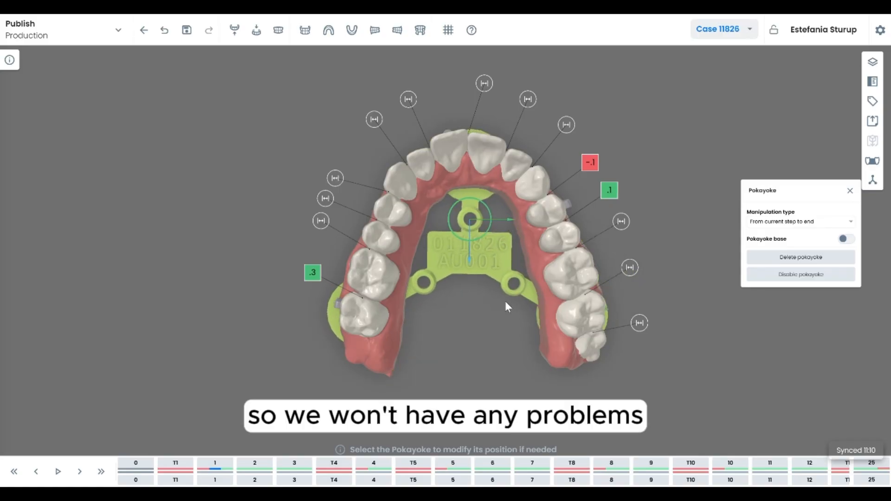
pyautogui.moveTo(511, 307); pyautogui.dragTo(514, 341, button='right')
pyautogui.moveTo(461, 314); pyautogui.dragTo(460, 304, button='right')
pyautogui.click(461, 304)
pyautogui.click(846, 238)
pyautogui.moveTo(465, 370); pyautogui.dragTo(469, 320, button='right')
pyautogui.click(850, 190)
pyautogui.moveTo(688, 241); pyautogui.dragTo(676, 279, button='right')
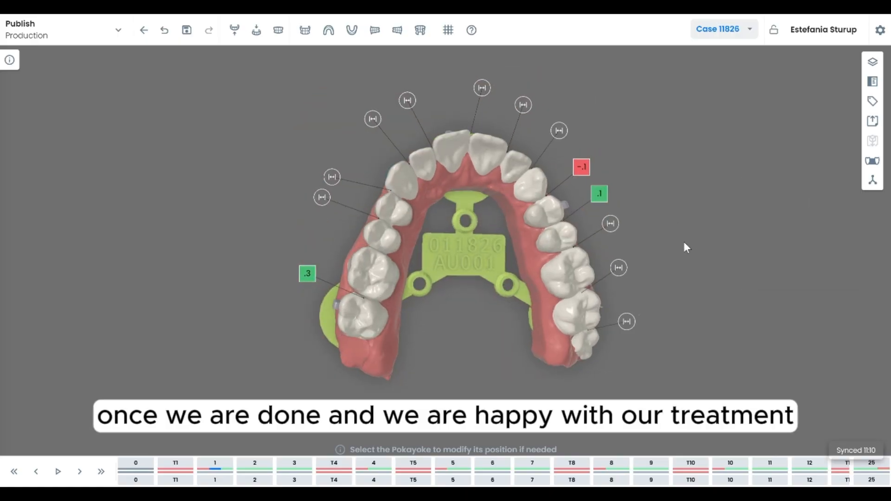
# Select aligners 0 to 5 for printing and download their STL files
pyautogui.click(141, 470)
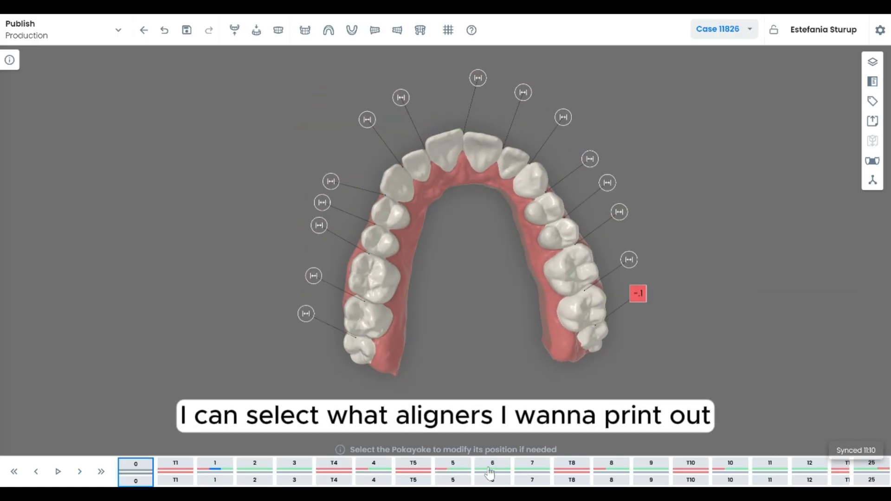
pyautogui.keyDown('shift'); pyautogui.click(453, 470); pyautogui.keyUp('shift')
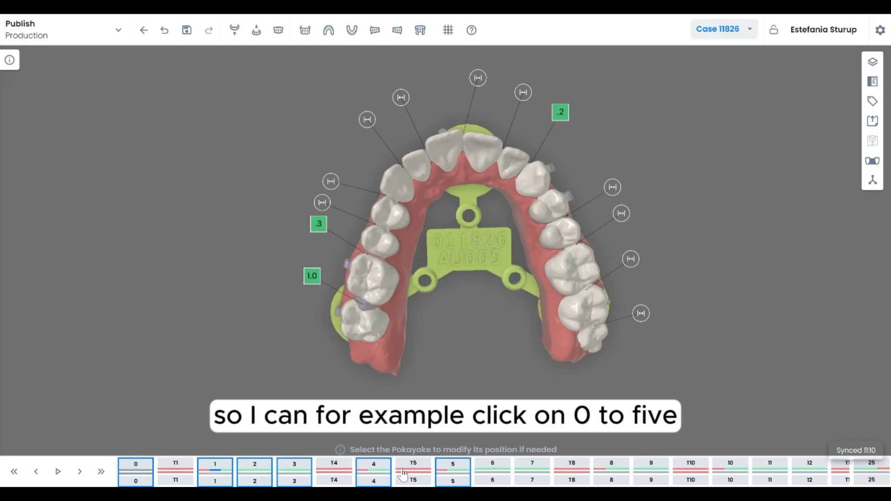
pyautogui.click(141, 470)
pyautogui.keyDown('shift'); pyautogui.click(457, 470); pyautogui.keyUp('shift')
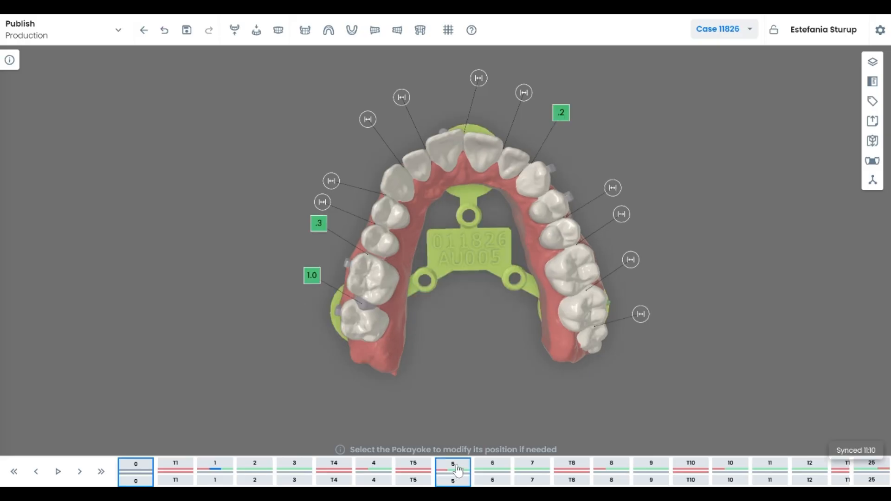
pyautogui.click(873, 142)
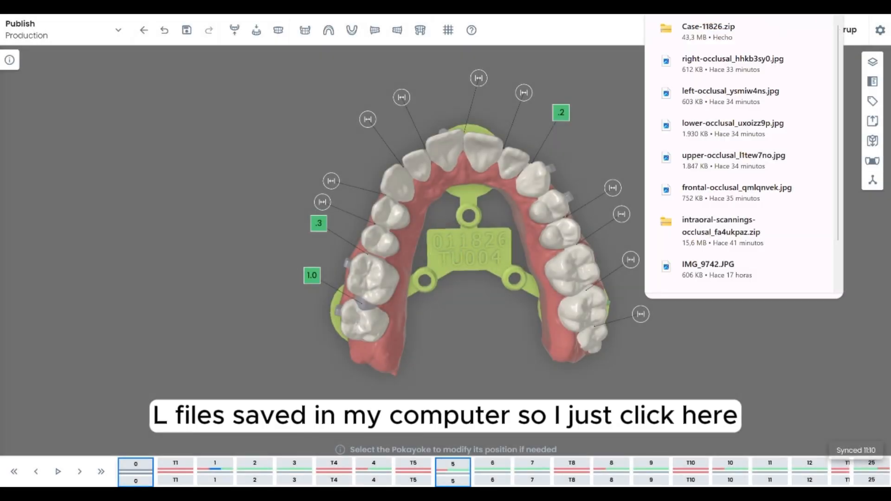
# Open the downloaded Case-11826.zip and view the 011826AU005 model in Meshmixer
pyautogui.click(701, 32)
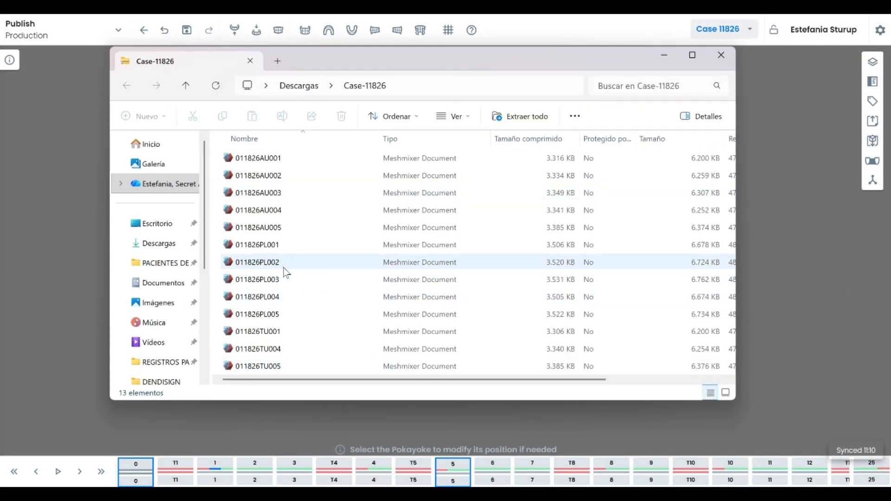
pyautogui.click(258, 159)
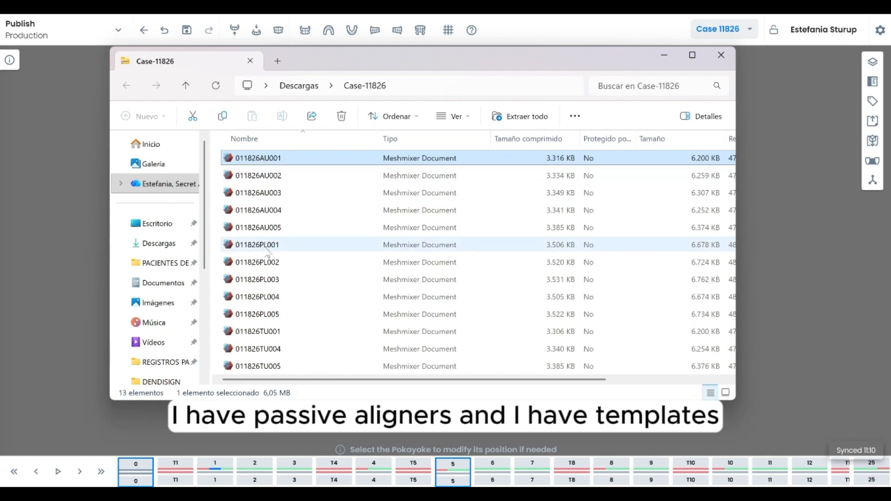
pyautogui.hscroll(1, 282, 313)
pyautogui.hscroll(-1, 282, 313)
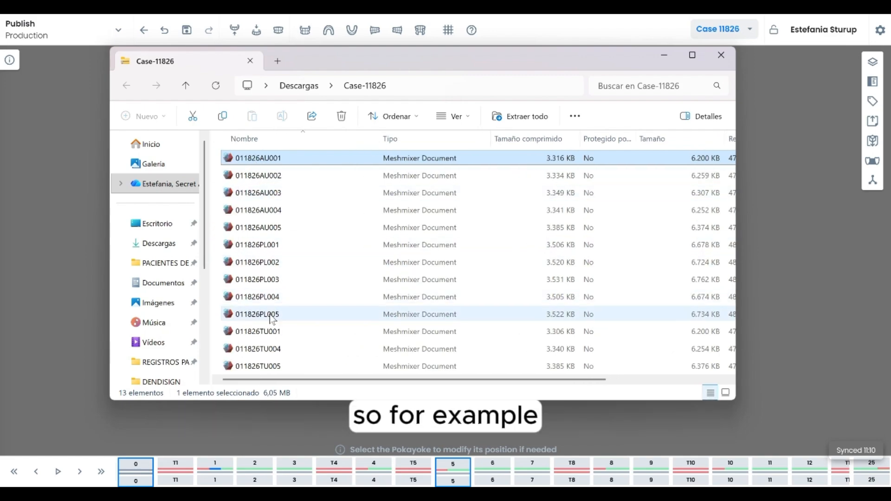
pyautogui.click(268, 233)
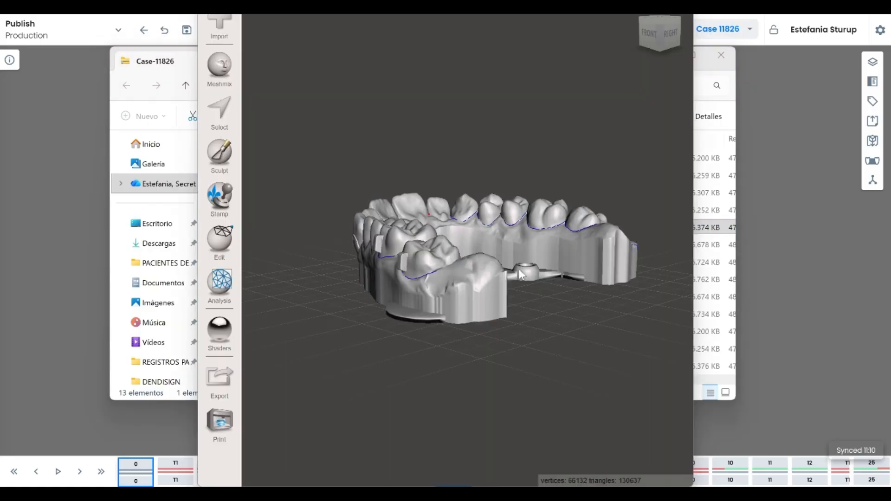
pyautogui.moveTo(520, 275); pyautogui.dragTo(455, 346, button='right')
pyautogui.moveTo(495, 237); pyautogui.dragTo(525, 256, button='right')
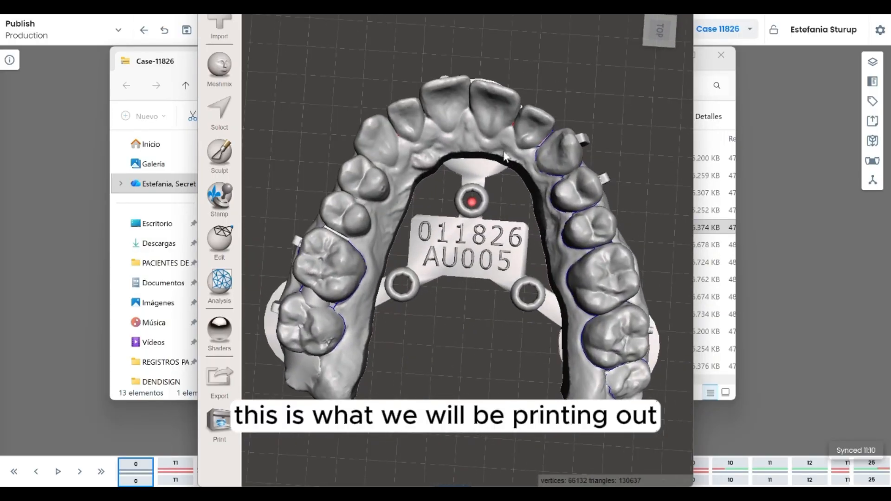